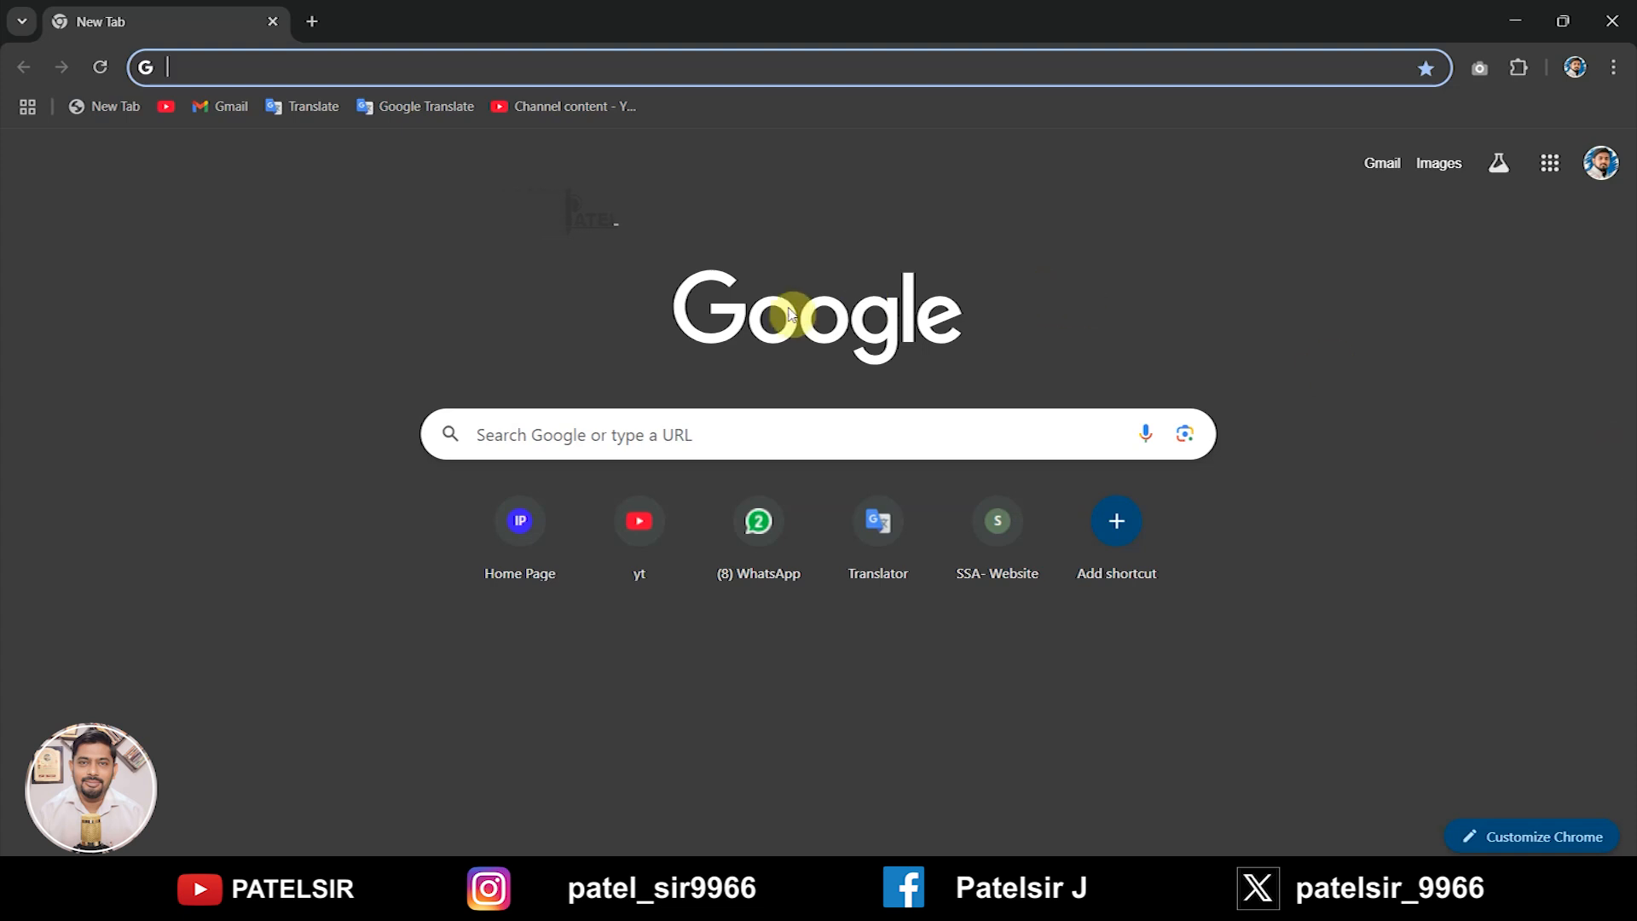
Step: Search Google for "school innovation council" and open the School Innovation Council website
left_click(593, 438)
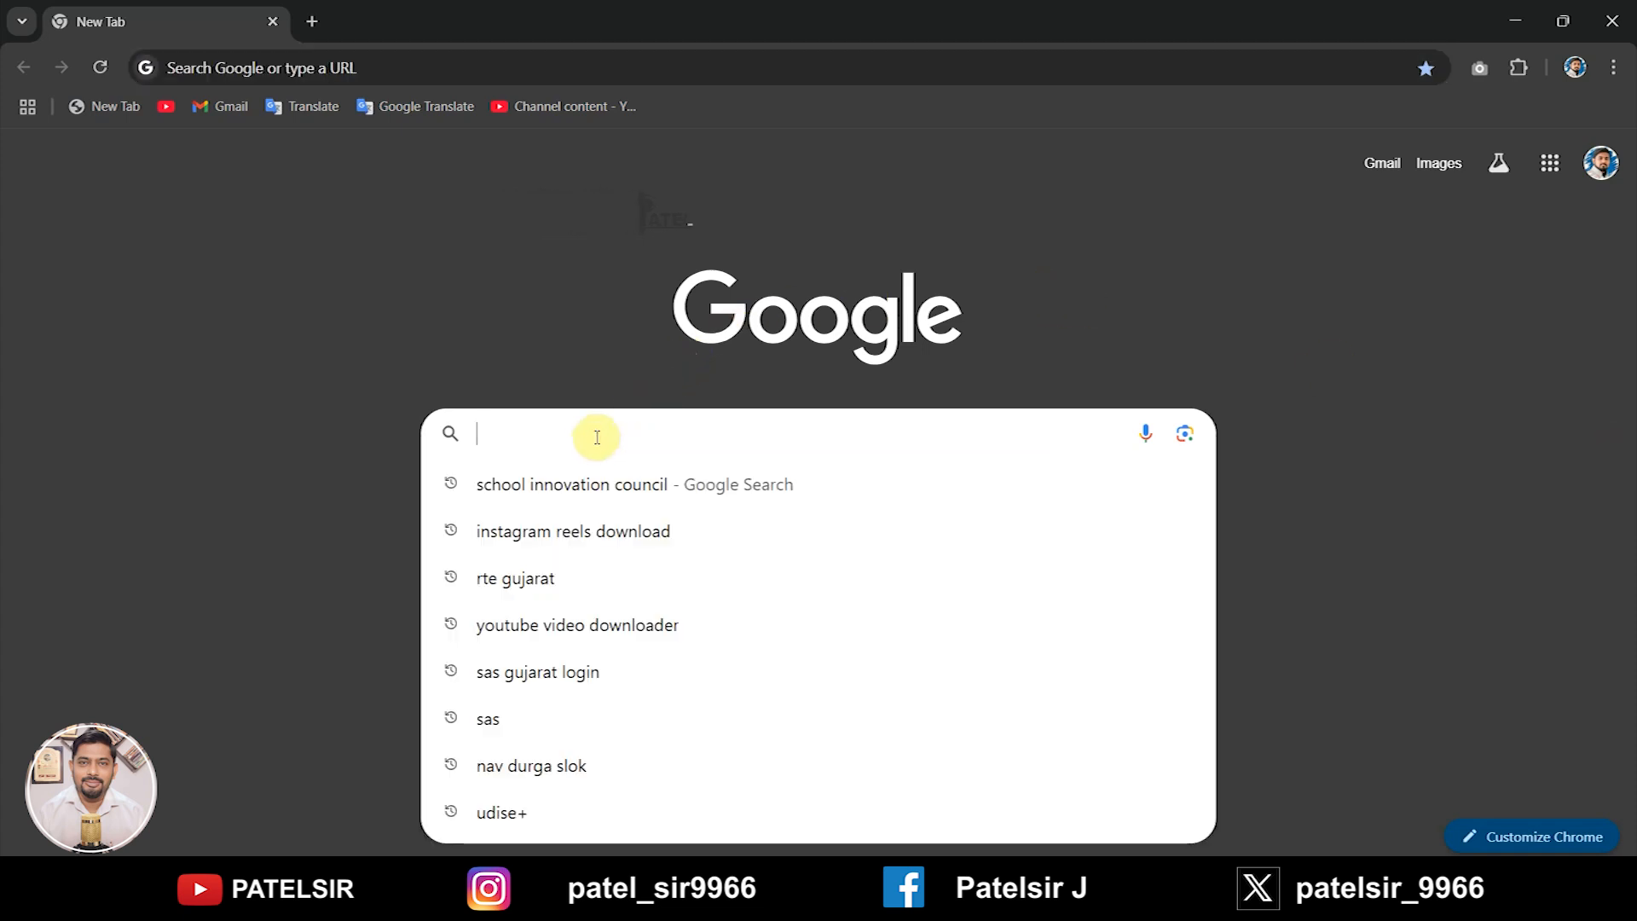
left_click(622, 477)
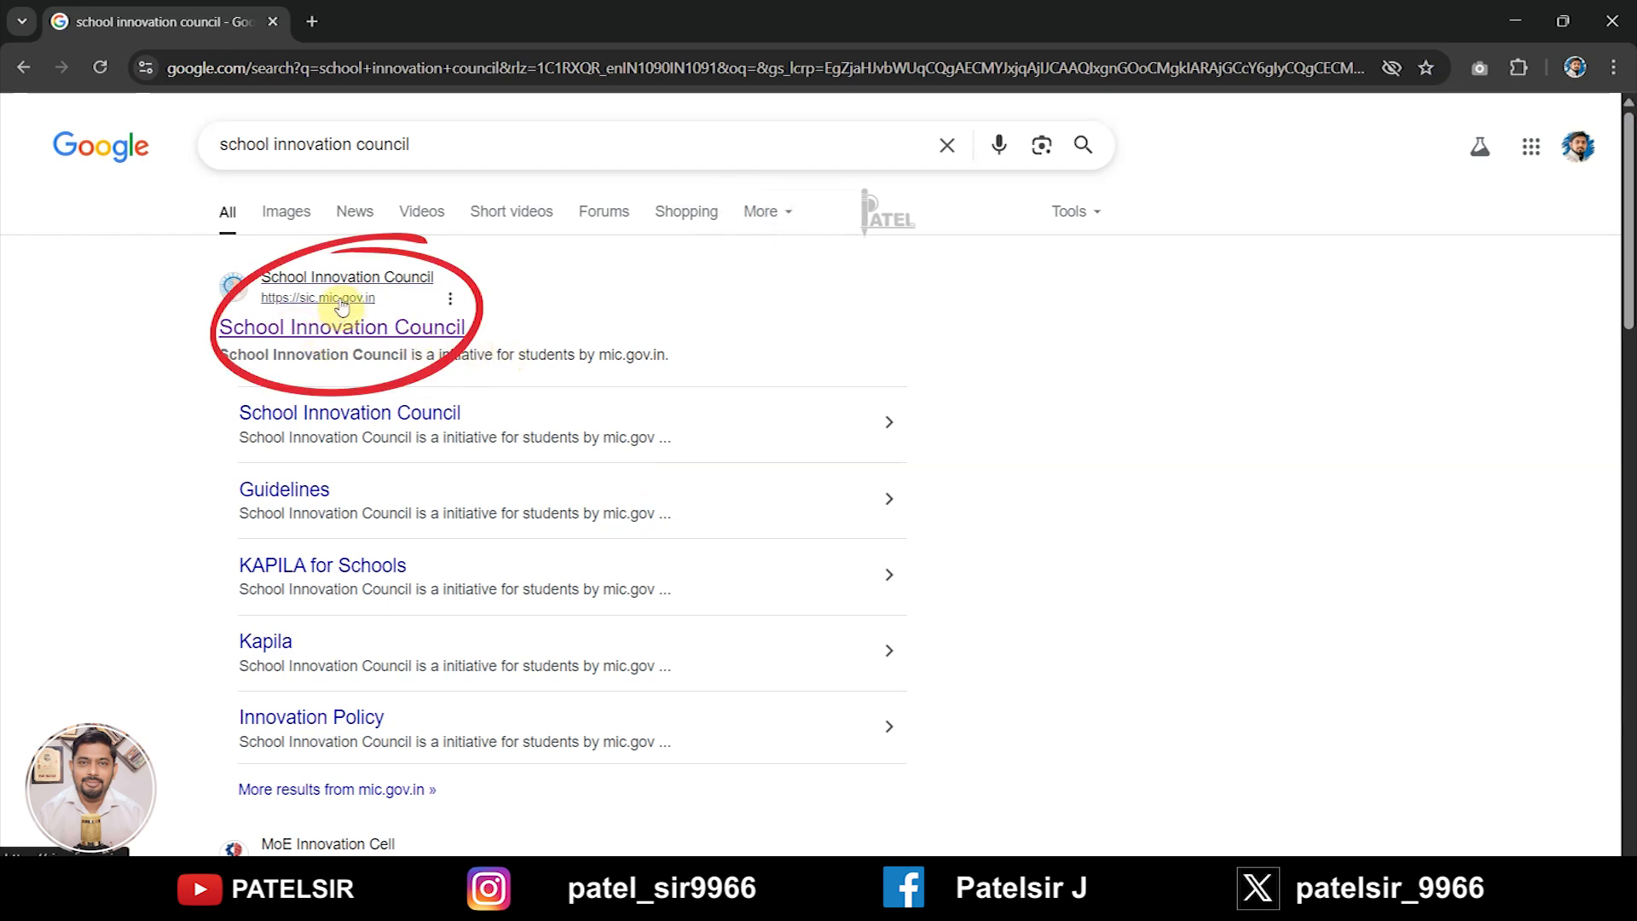
left_click(346, 332)
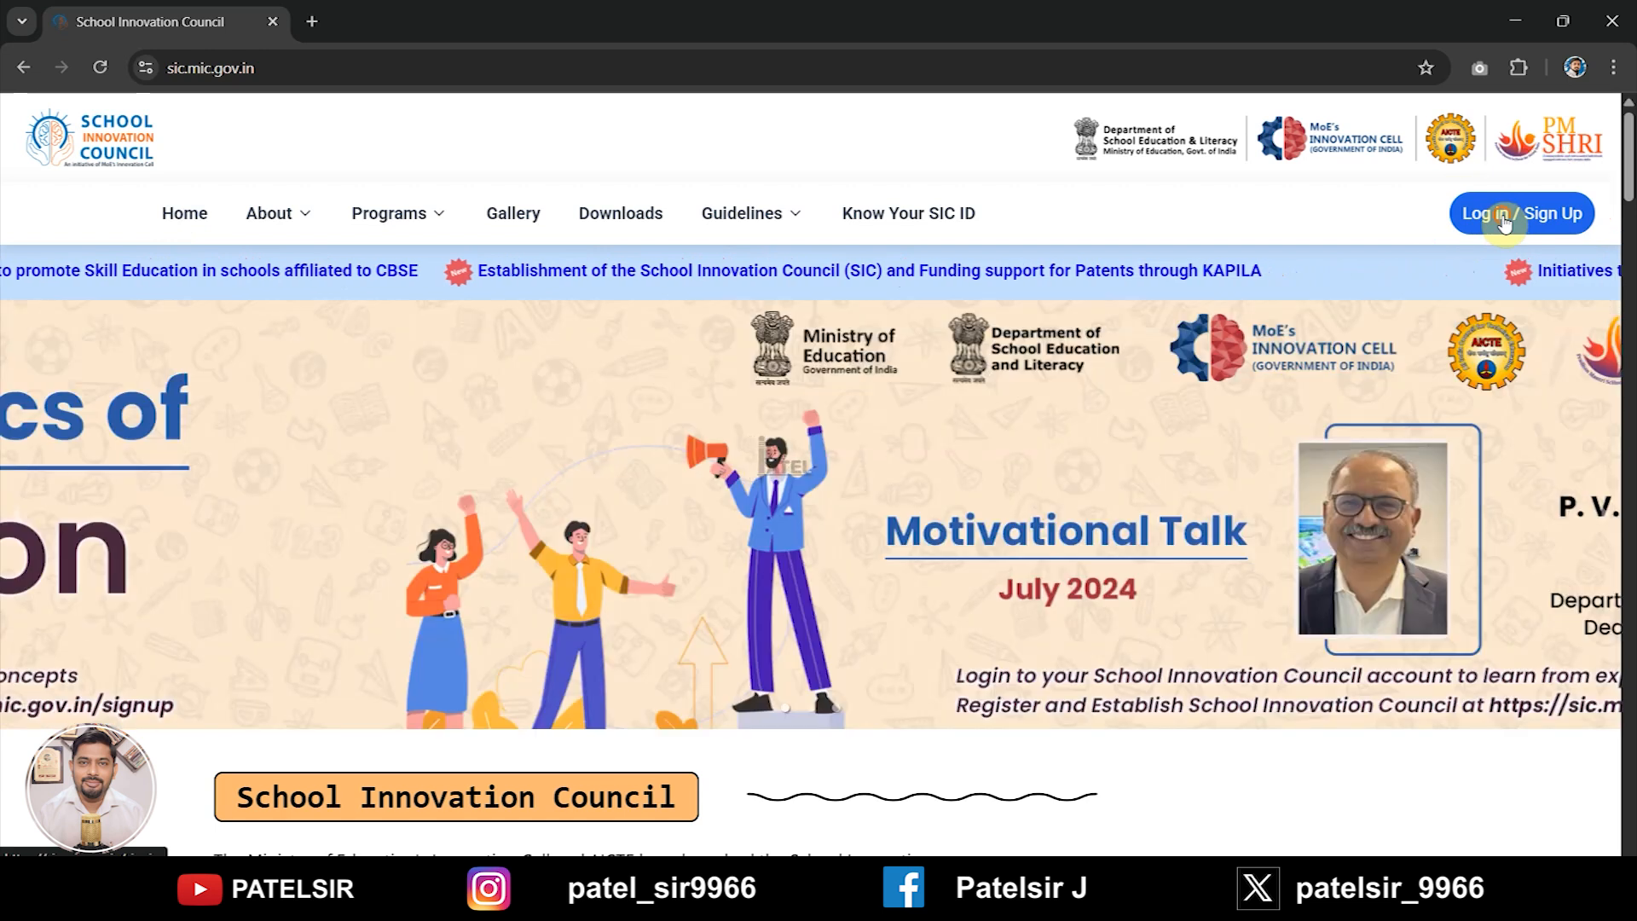
Step: Sign in to the school's SIC account and open the Innovation Contest page
left_click(1503, 215)
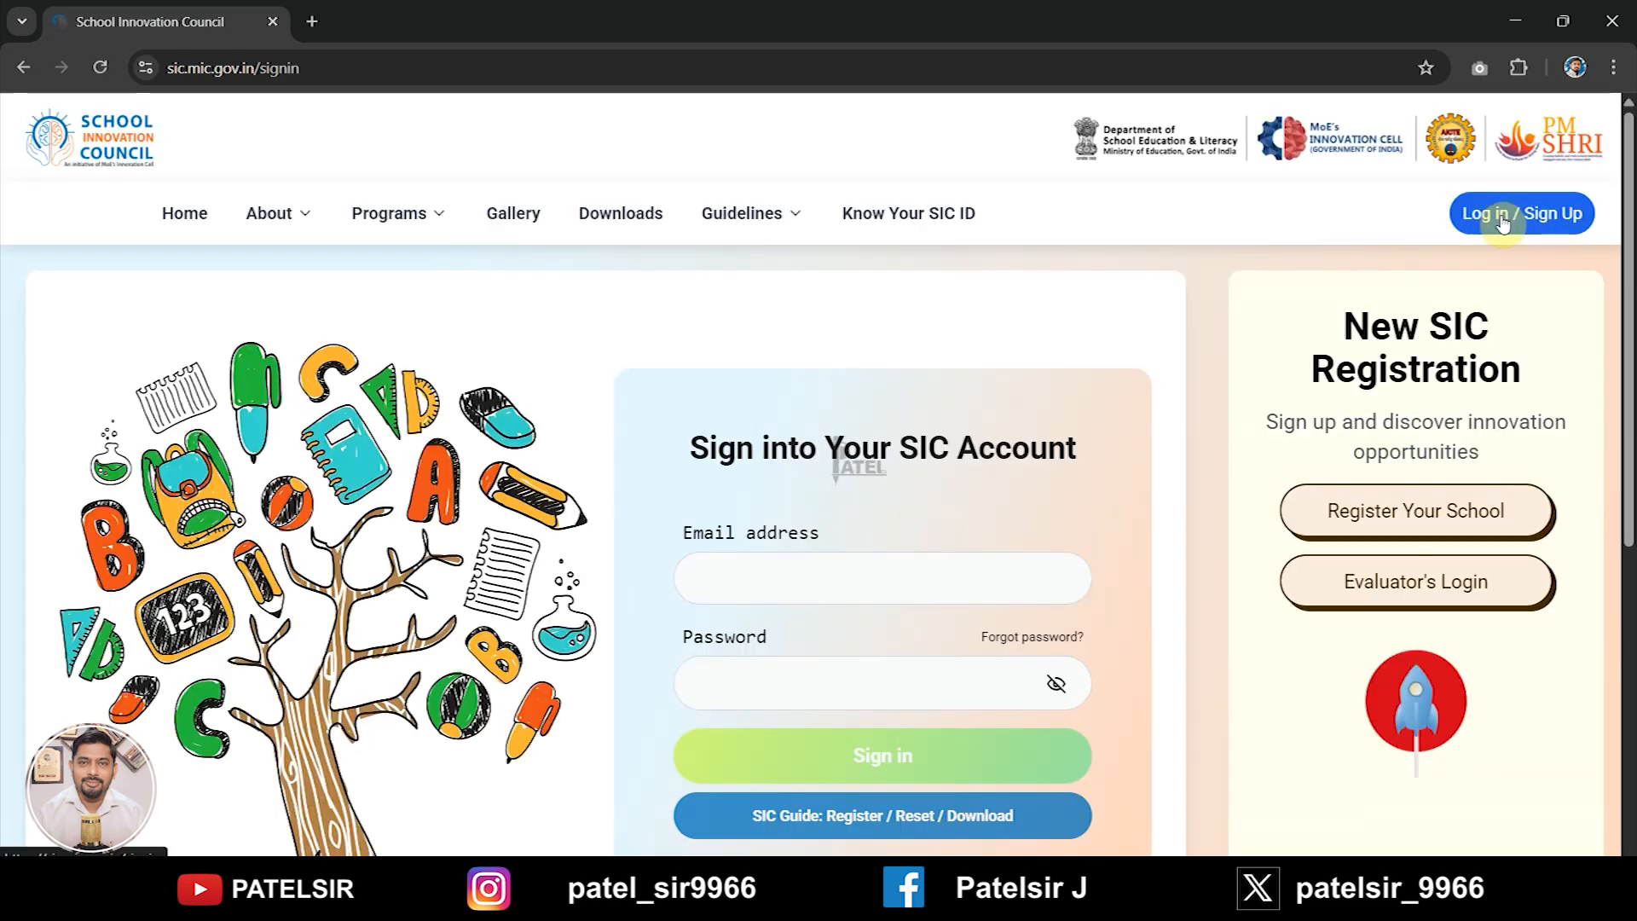
left_click(829, 756)
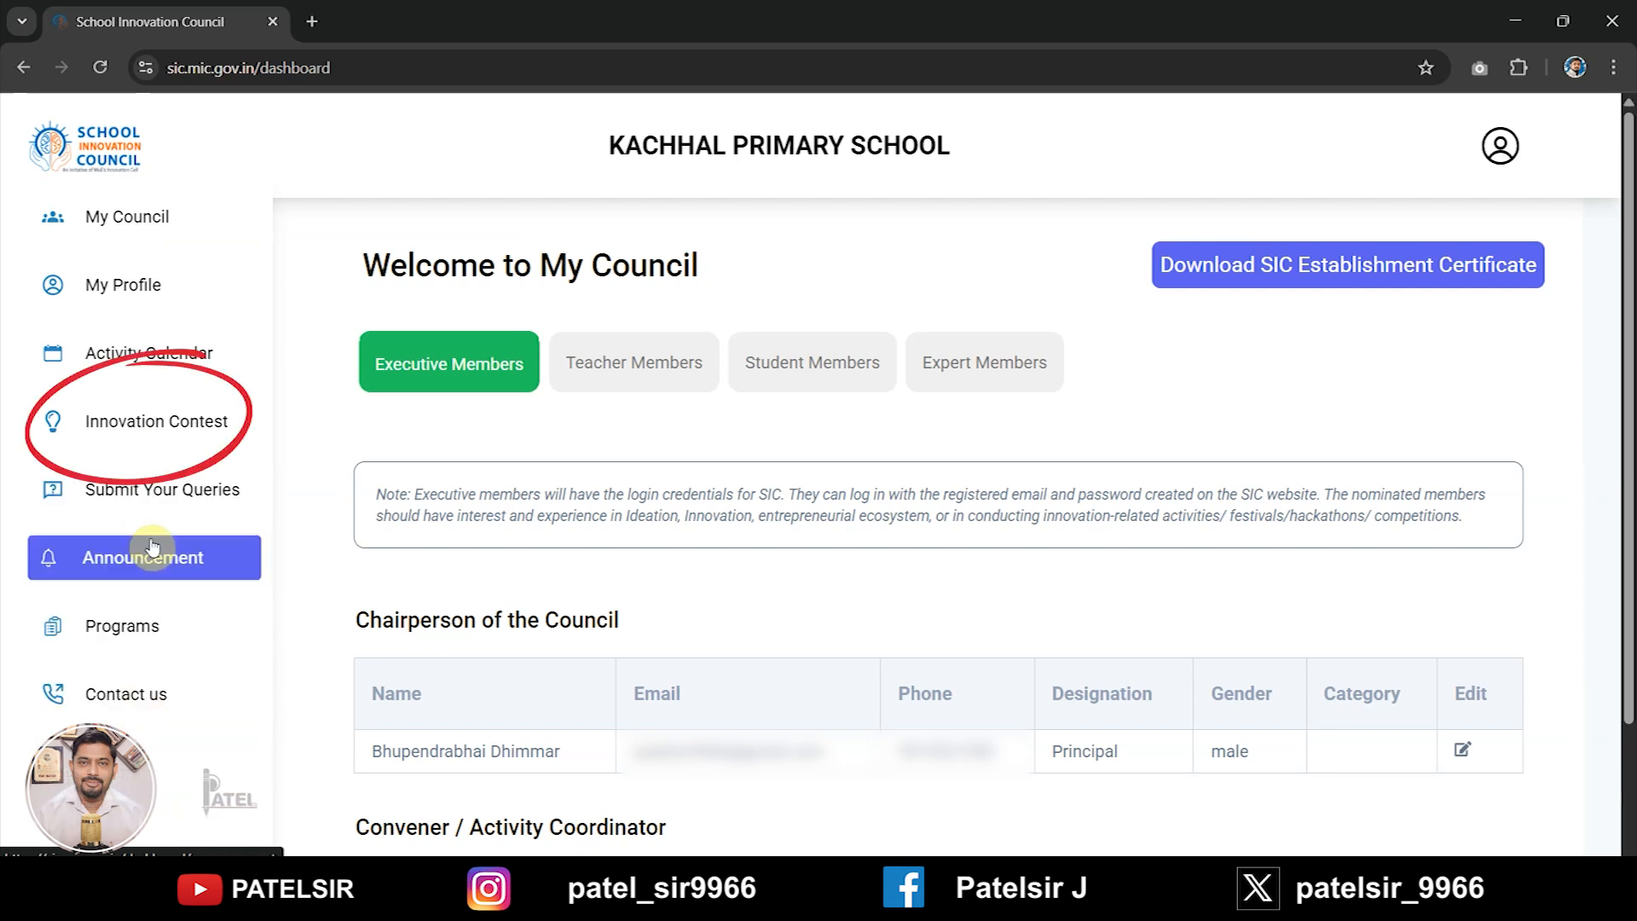
left_click(230, 441)
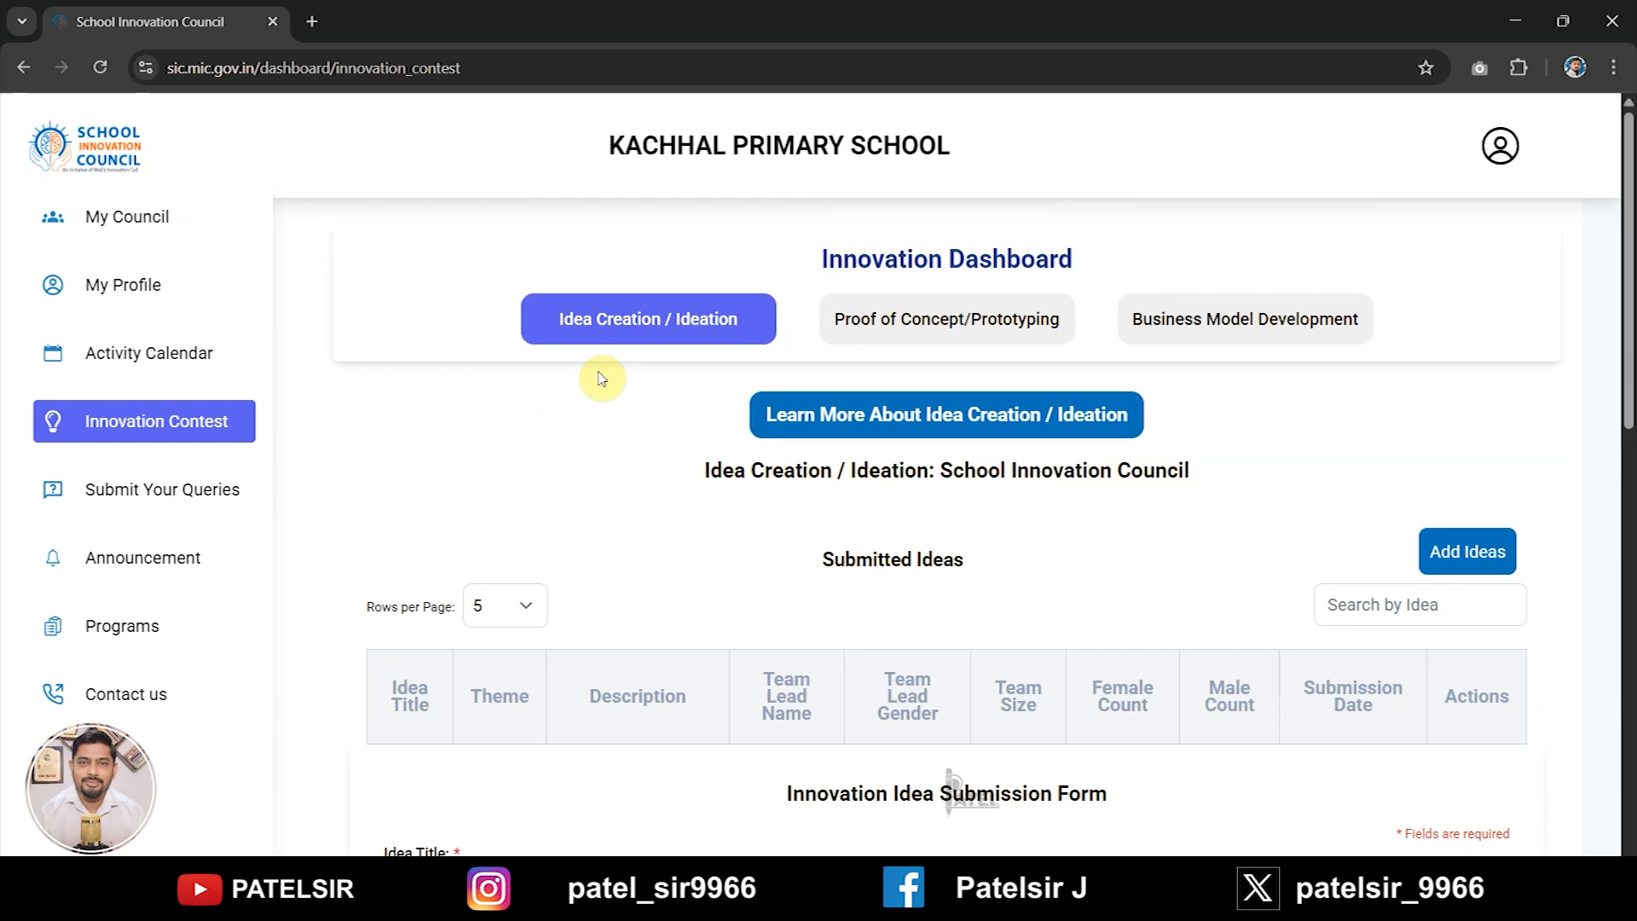
Step: Enter TALKLIYA as the idea title and set the theme to Education in the Innovation Idea Submission Form
scroll(601, 377, "down", 4)
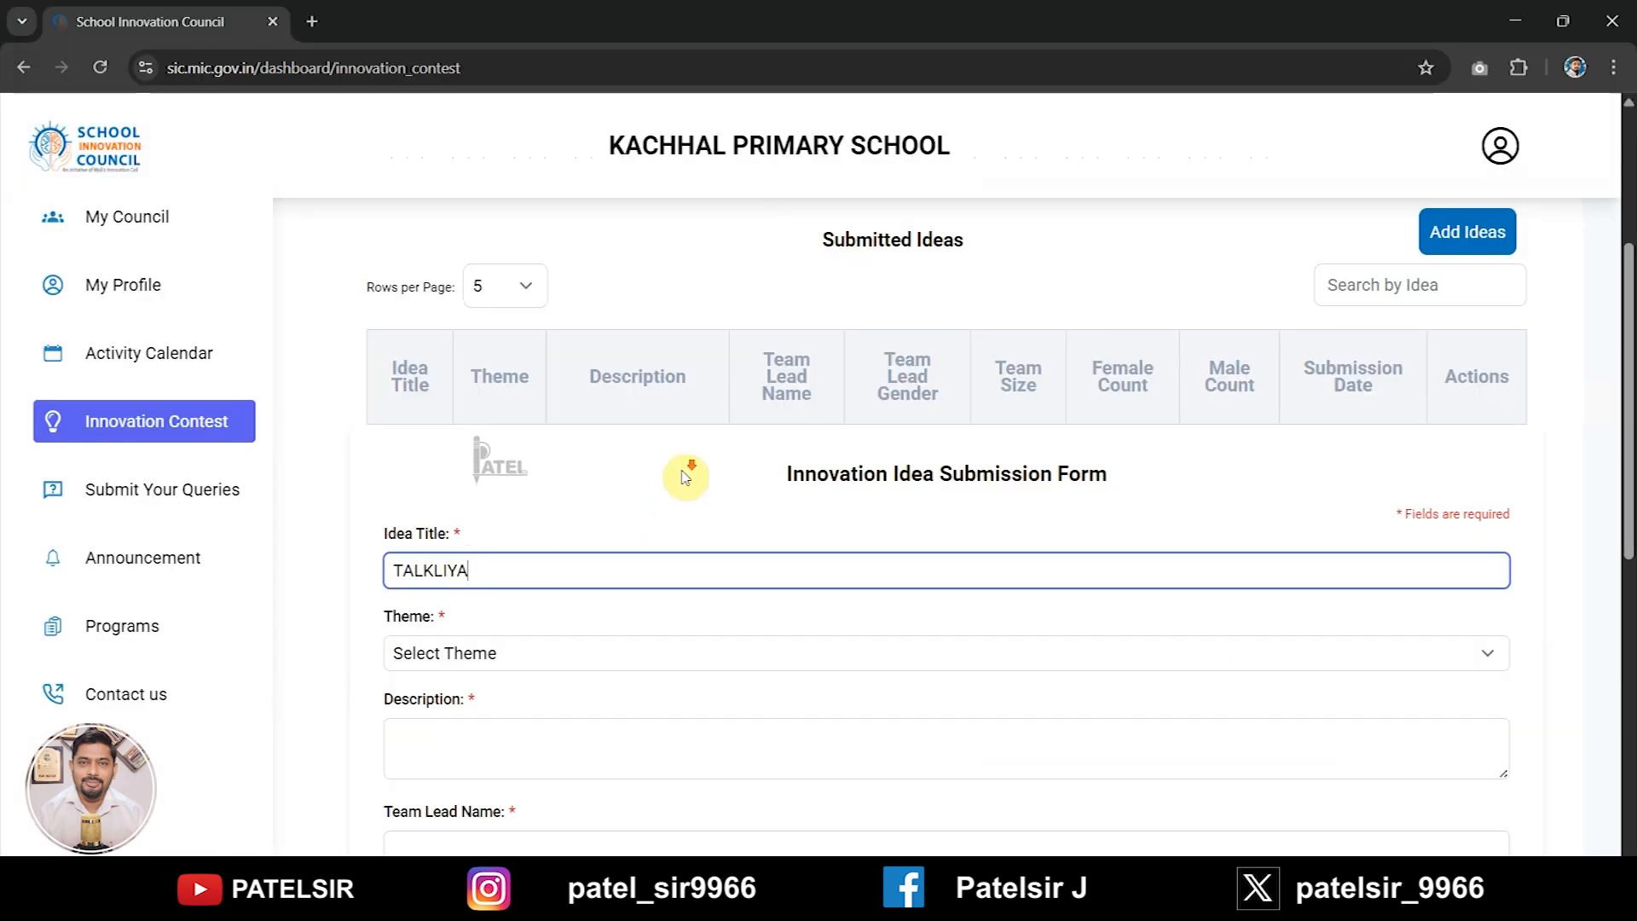
scroll(683, 475, "down", 3)
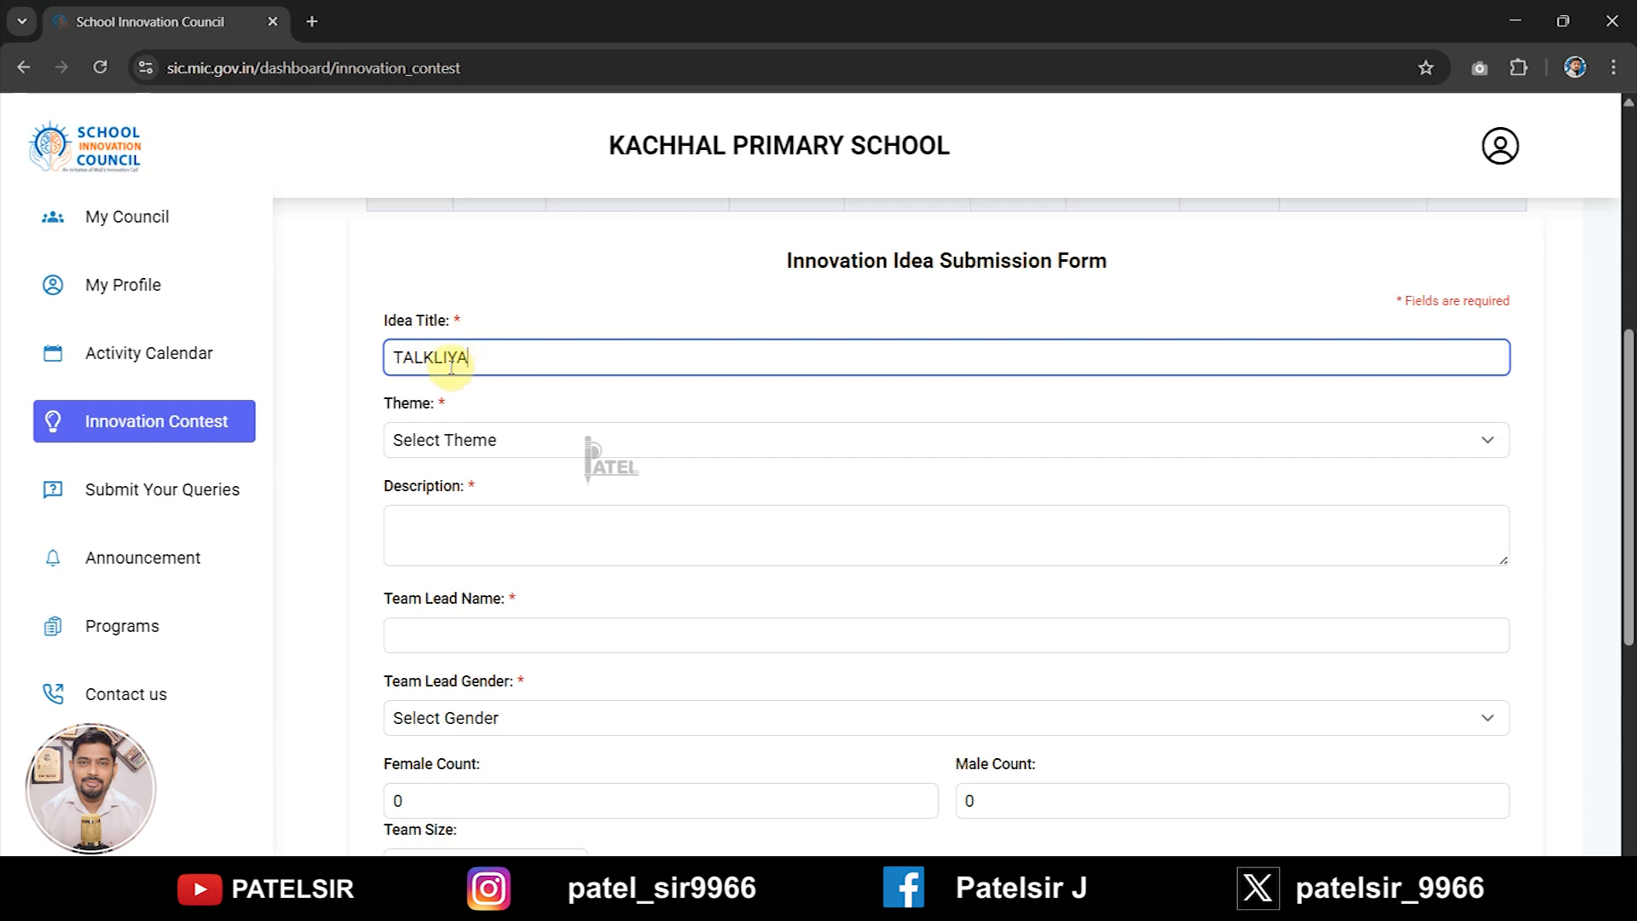
left_click(488, 444)
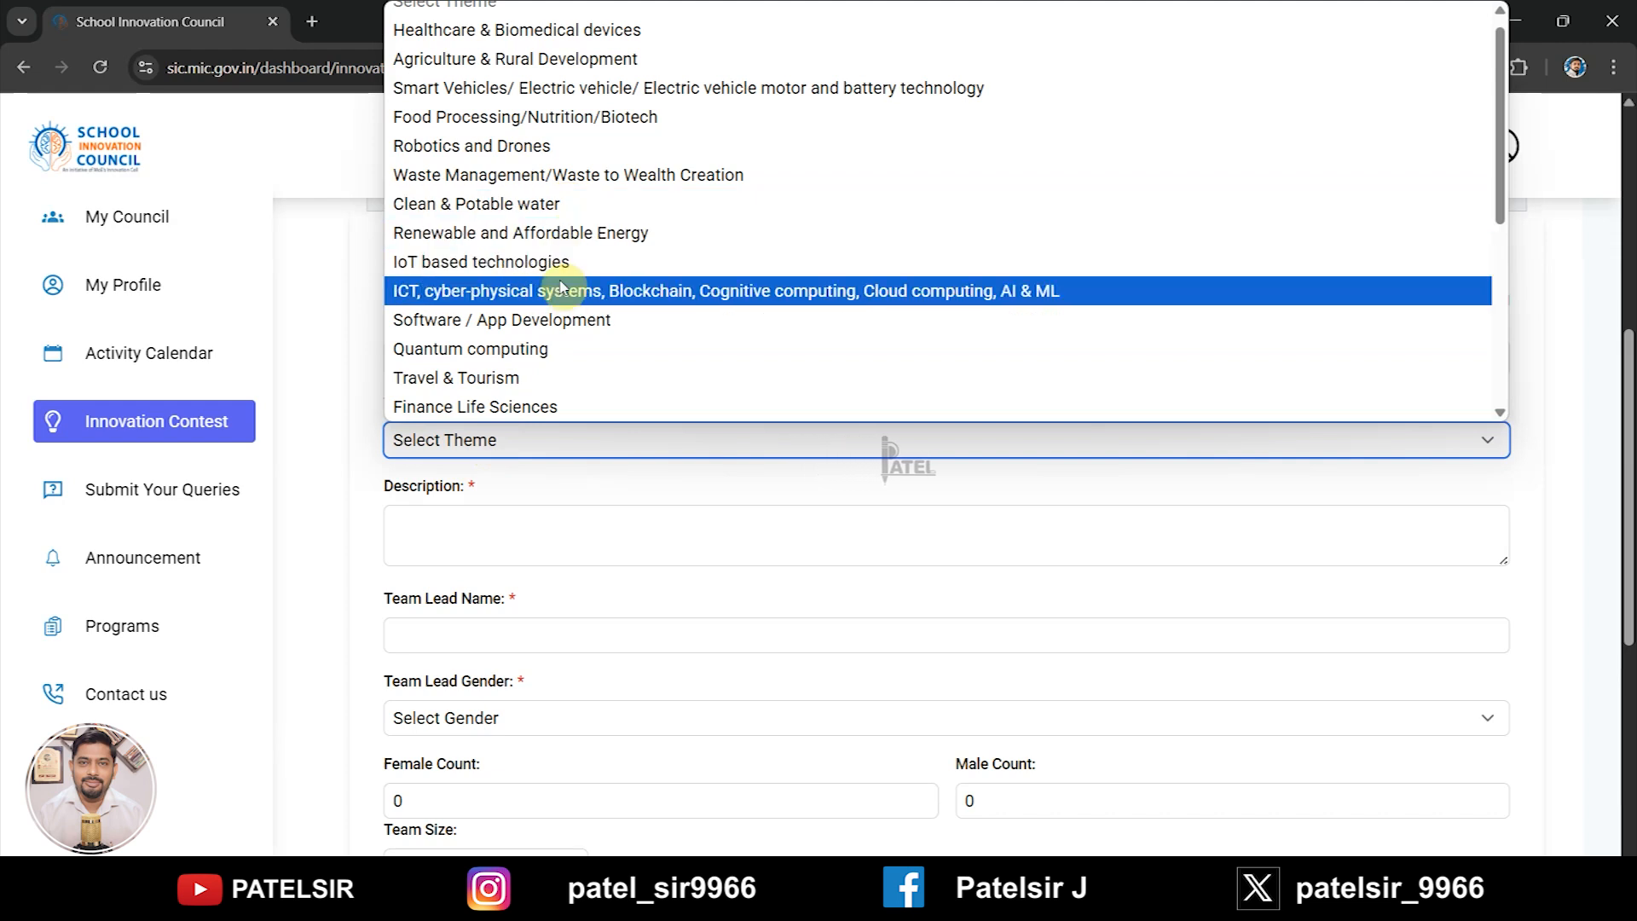
scroll(562, 286, "down", 4)
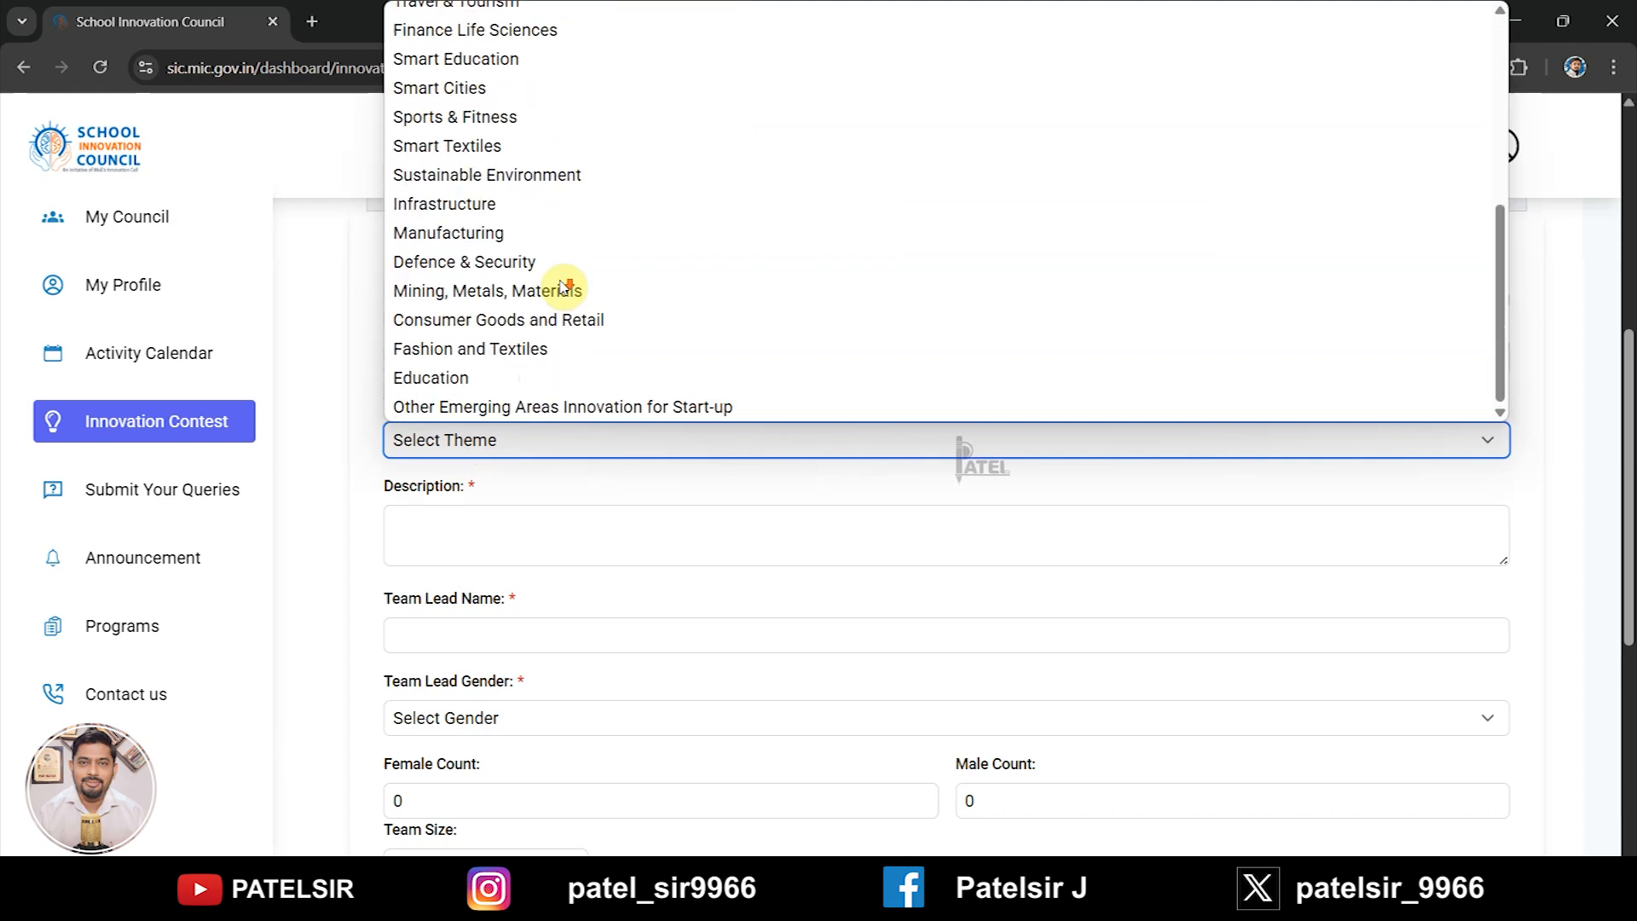
left_click(453, 386)
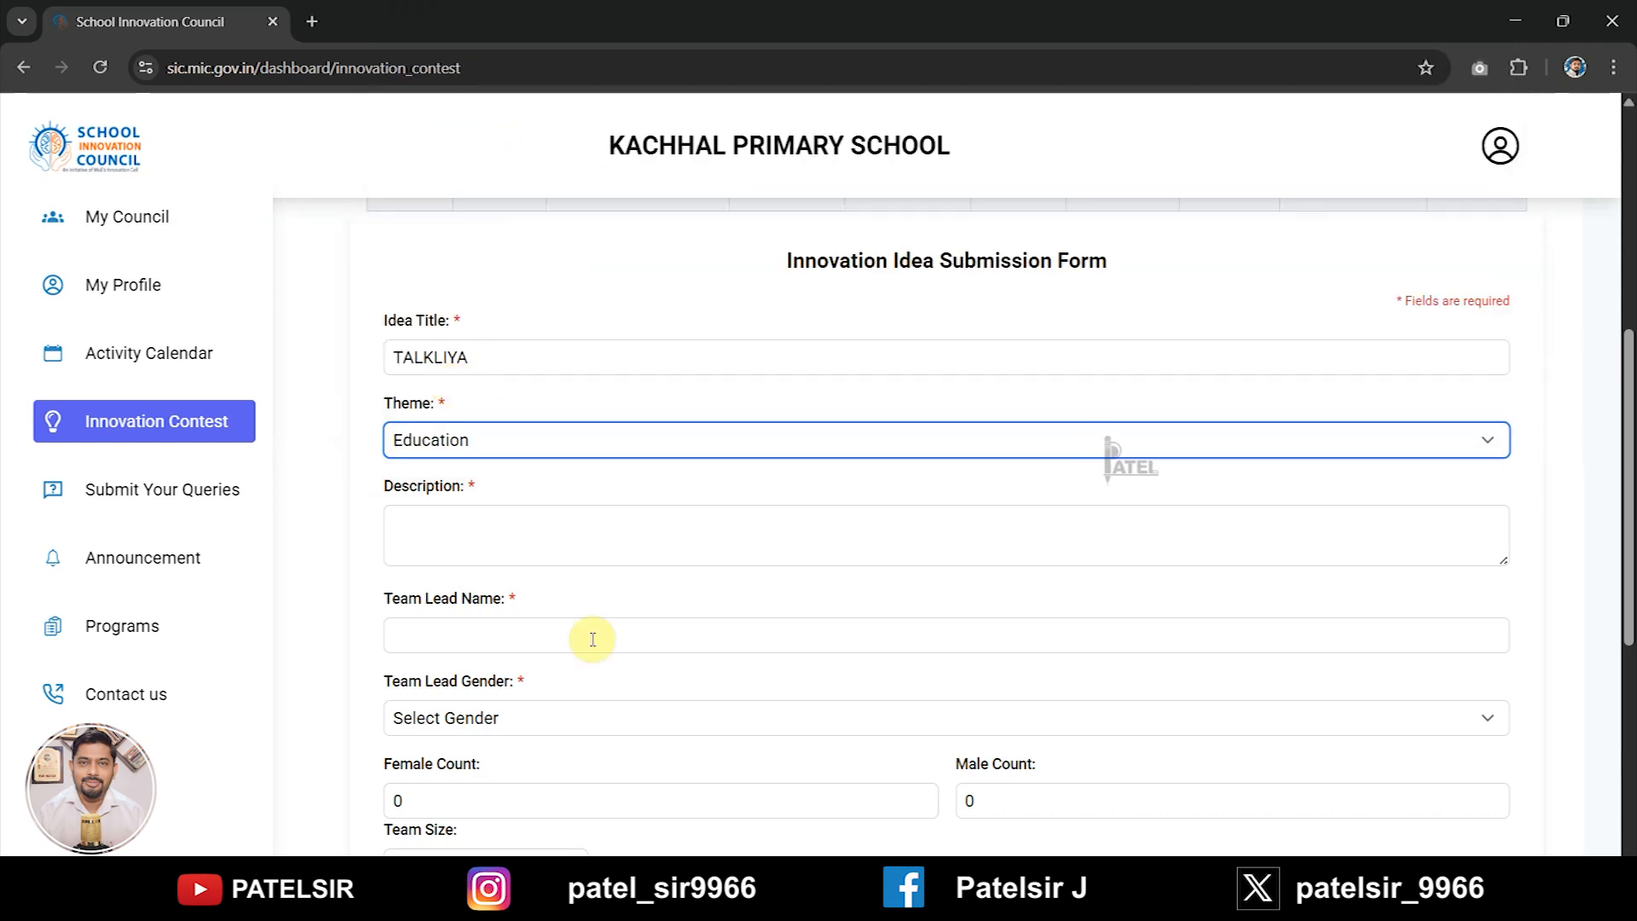
Step: Copy the full description paragraph from the TALKLIYA Word document into the idea form's Description in the browser
scroll(566, 486, "down", 1)
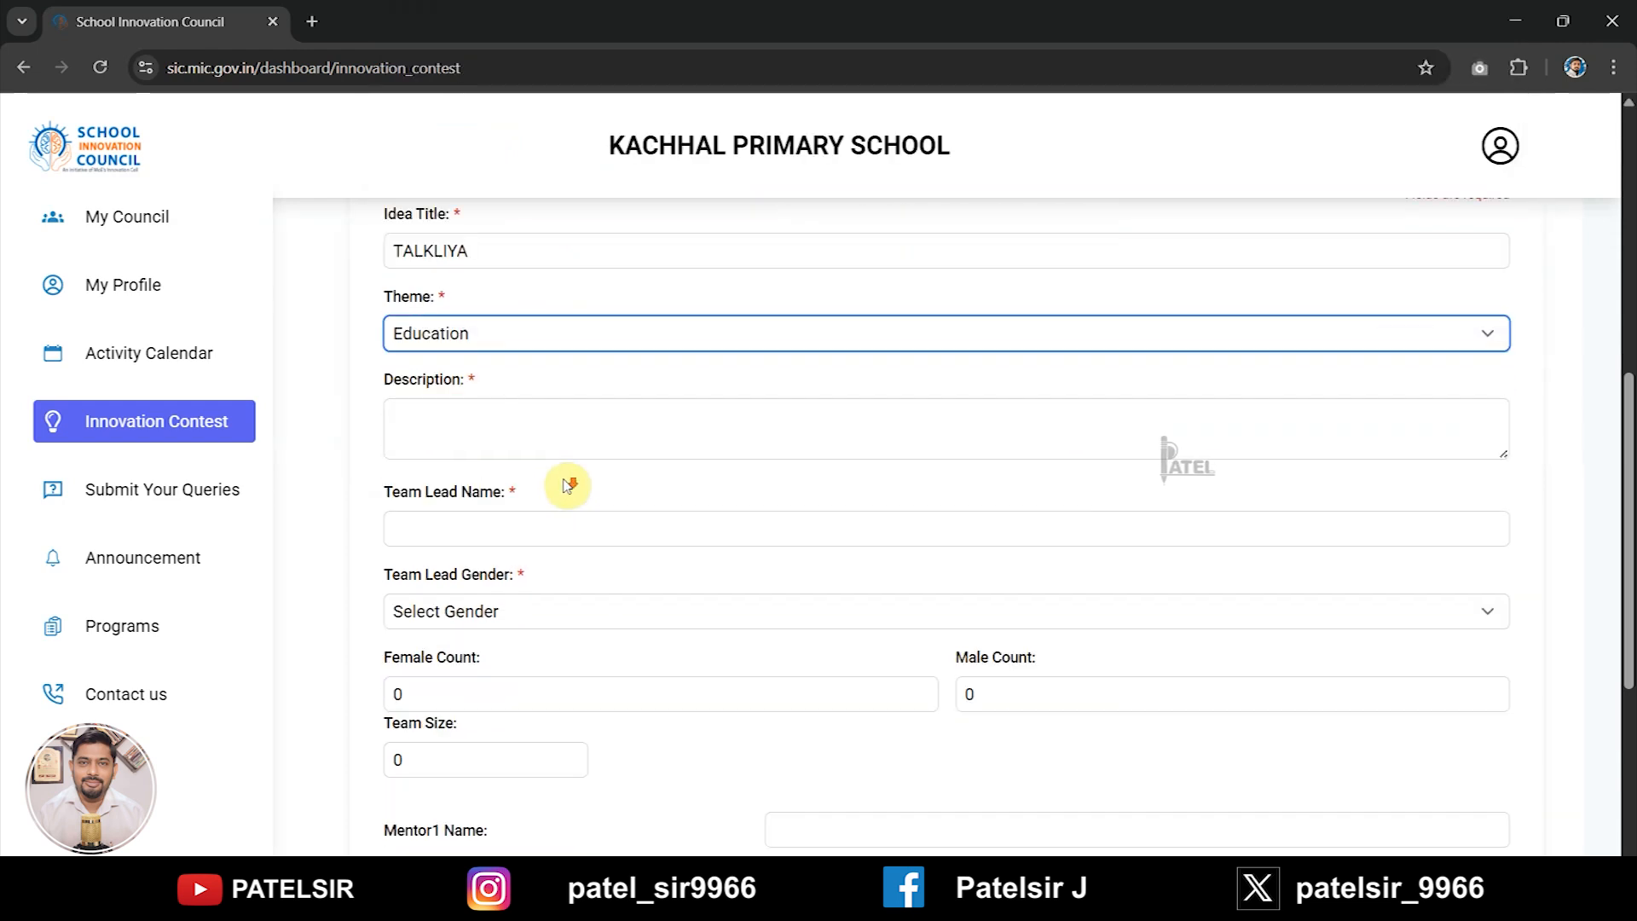
left_click(470, 414)
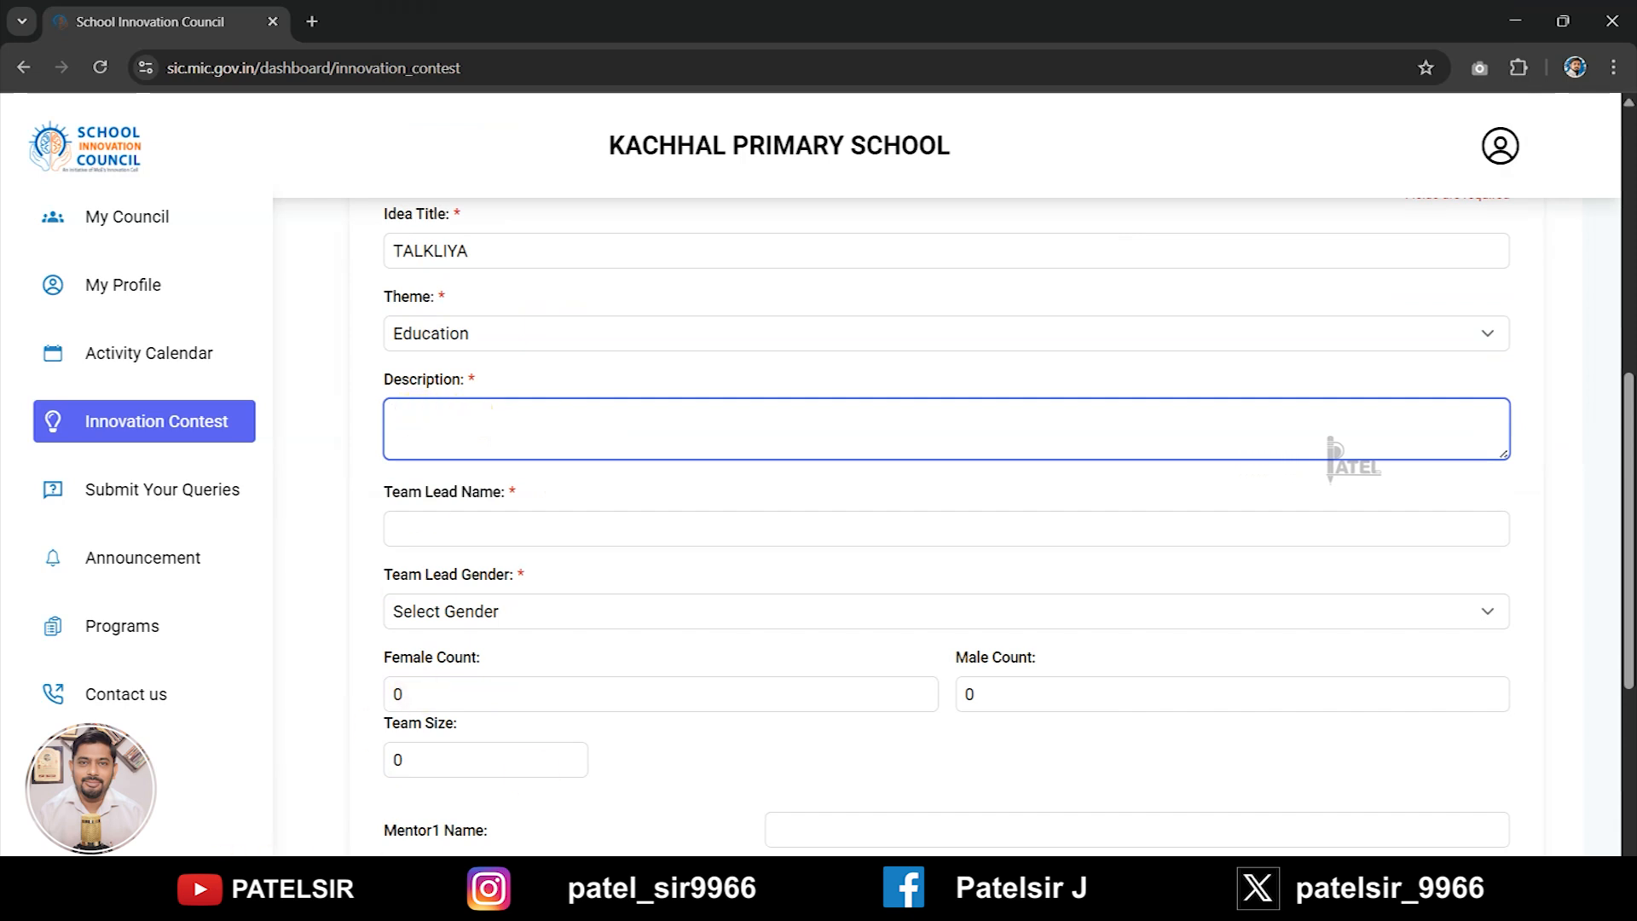
left_click(155, 896)
left_click(213, 806)
left_click_drag(567, 502, 855, 630)
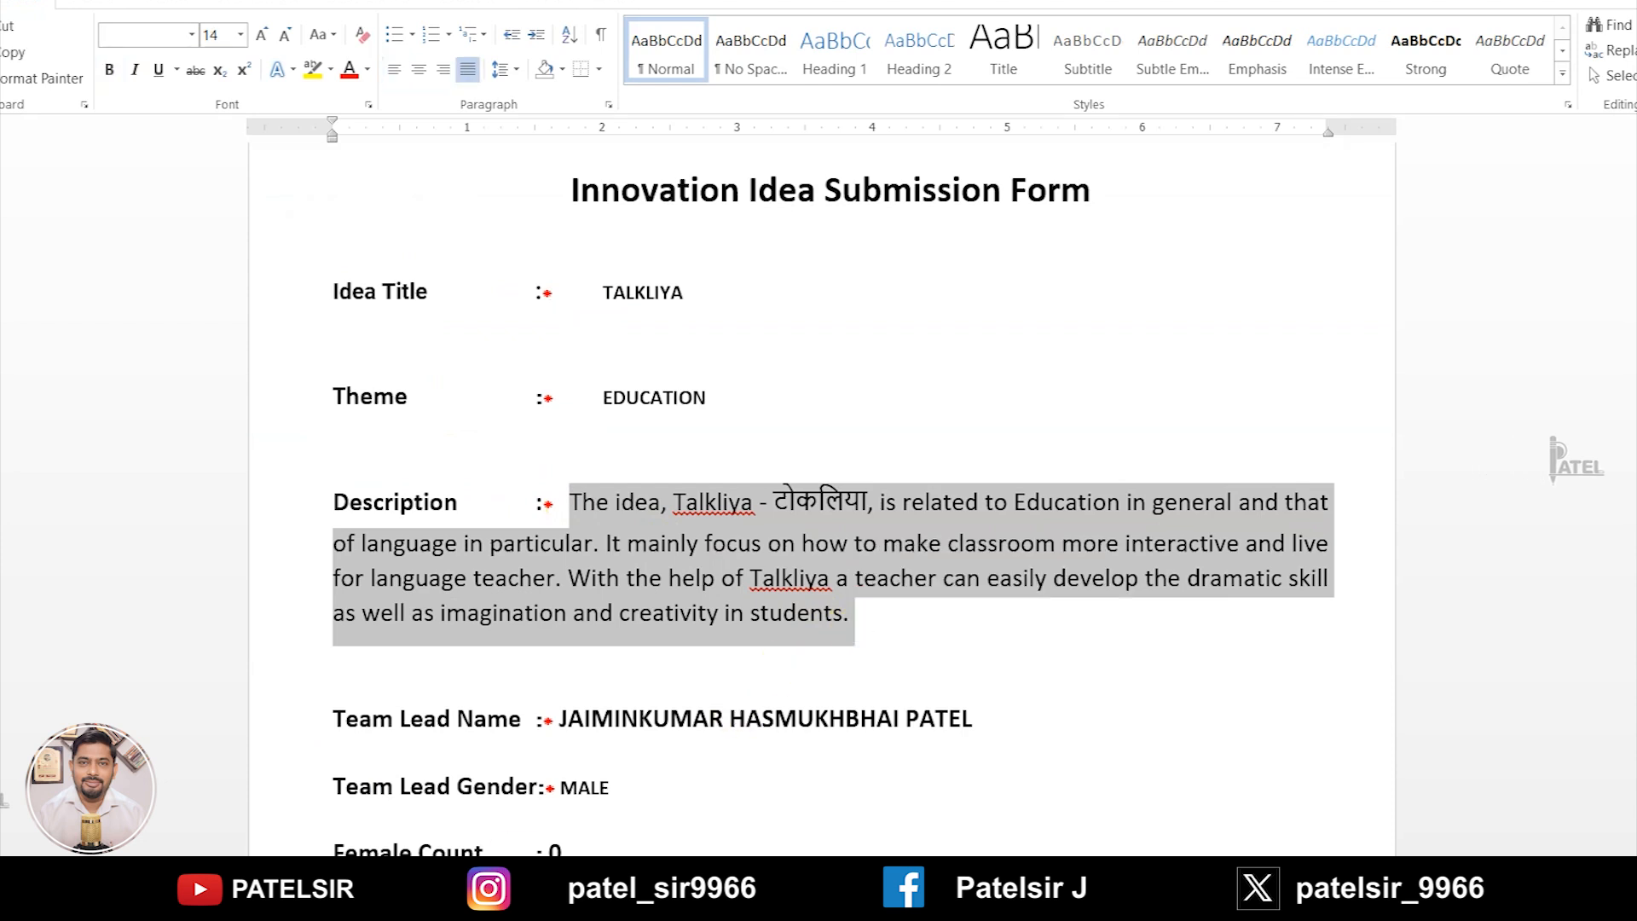
key("alt+Tab")
left_click(487, 426)
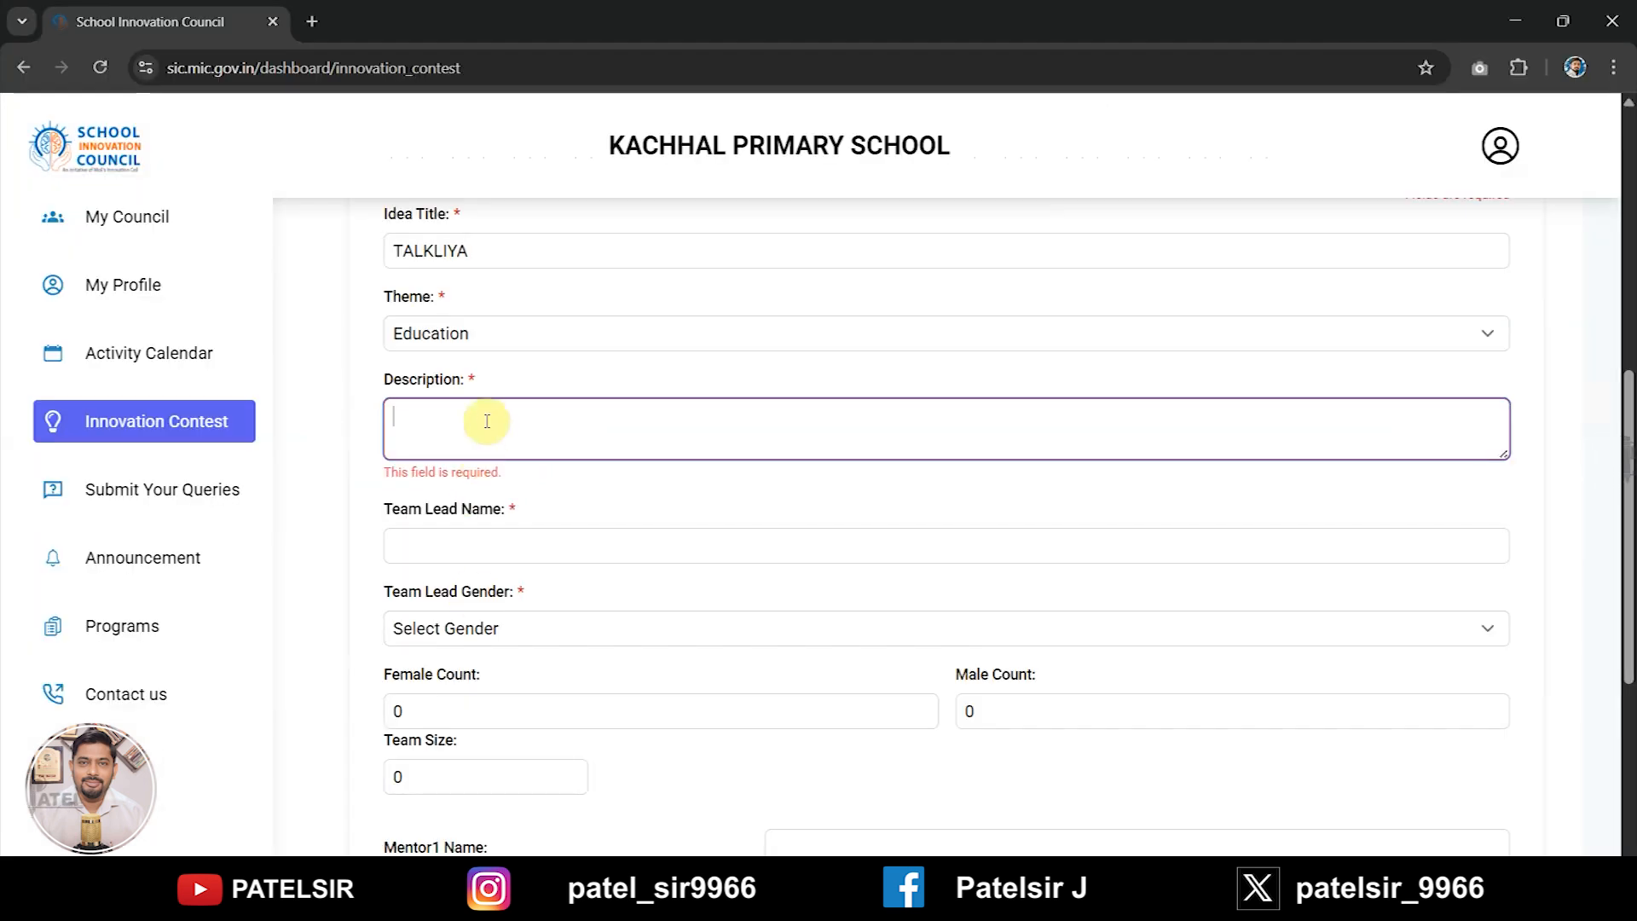
key("ctrl+v")
Step: Copy the team lead's name from the Word document into the idea form and set the team lead's gender to Male
scroll(597, 443, "down", 1)
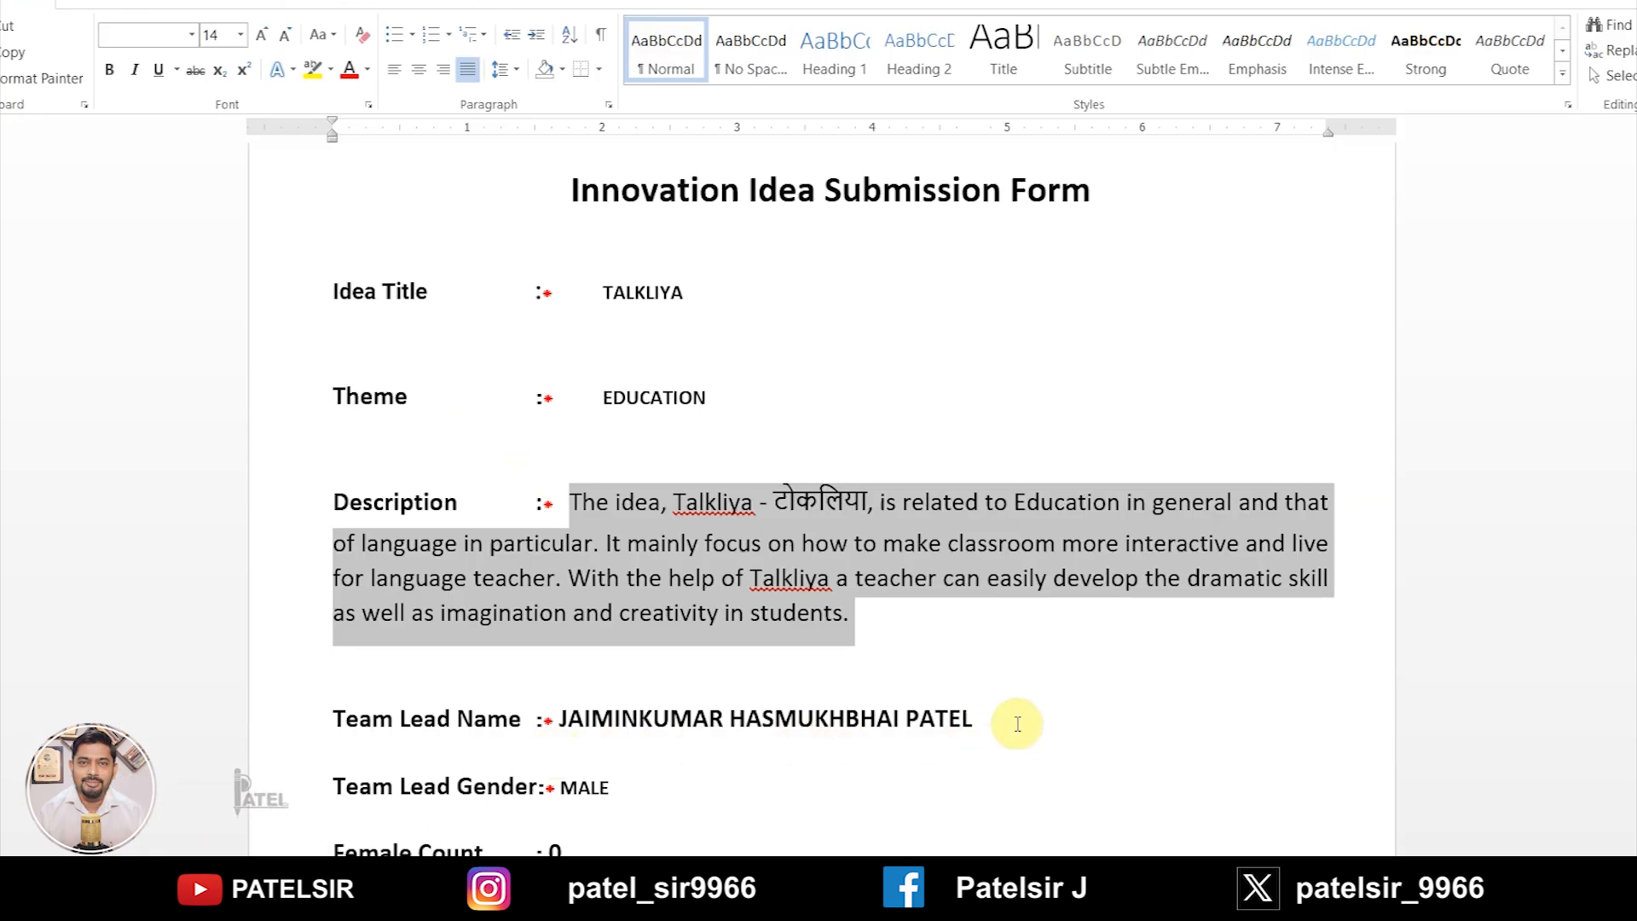
left_click_drag(1015, 722, 562, 719)
key("ctrl+c")
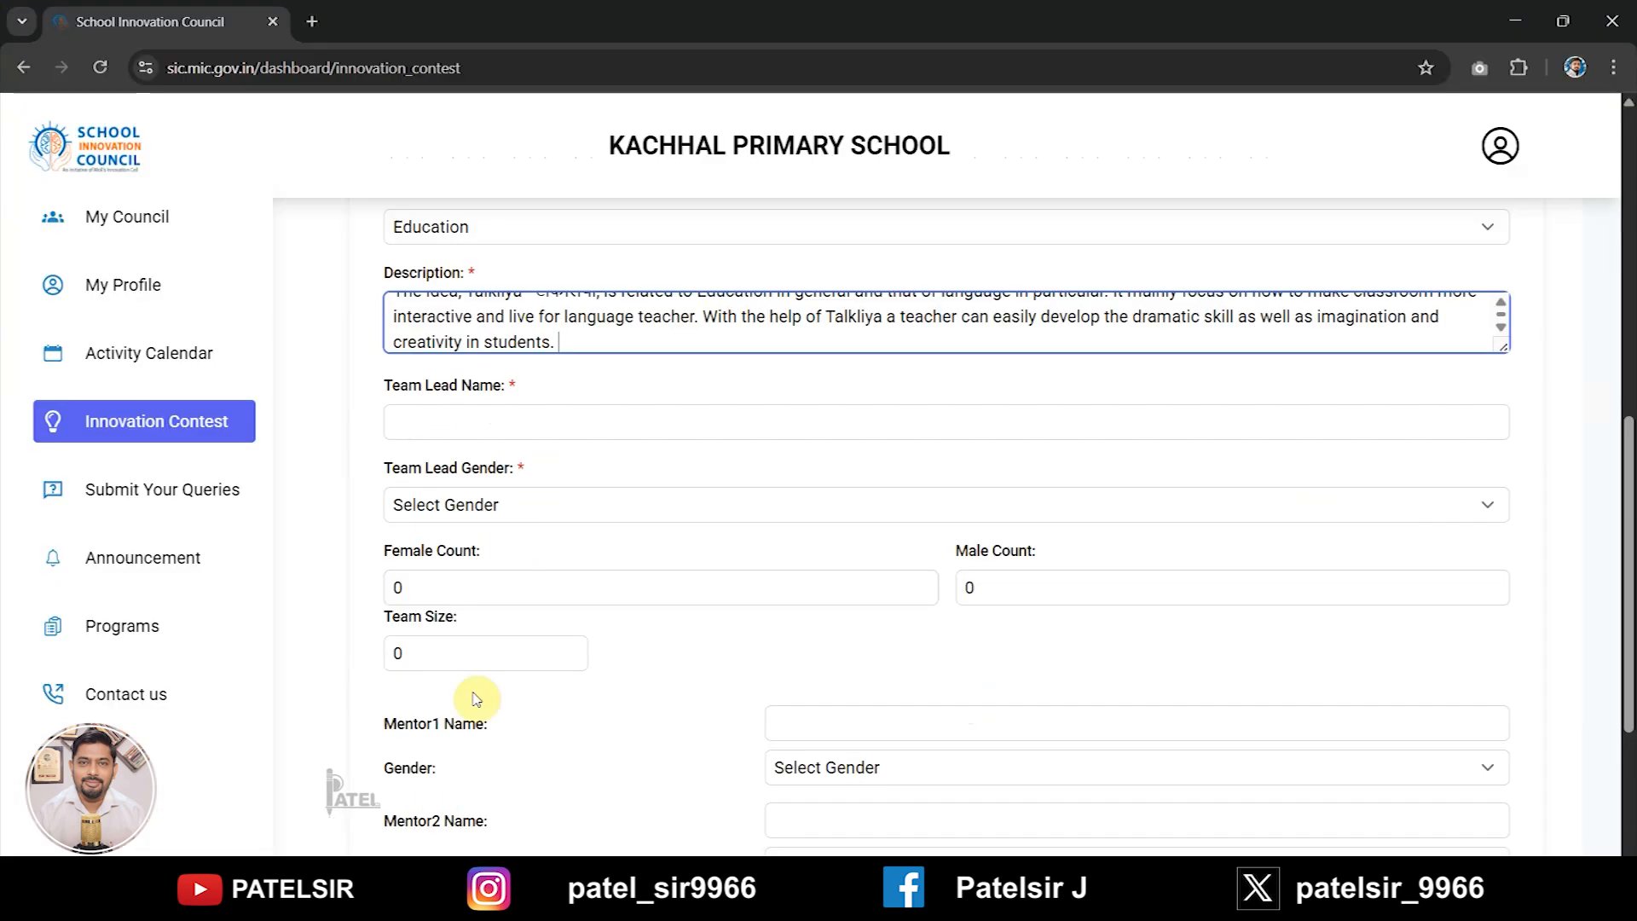
left_click(530, 422)
key("ctrl+v")
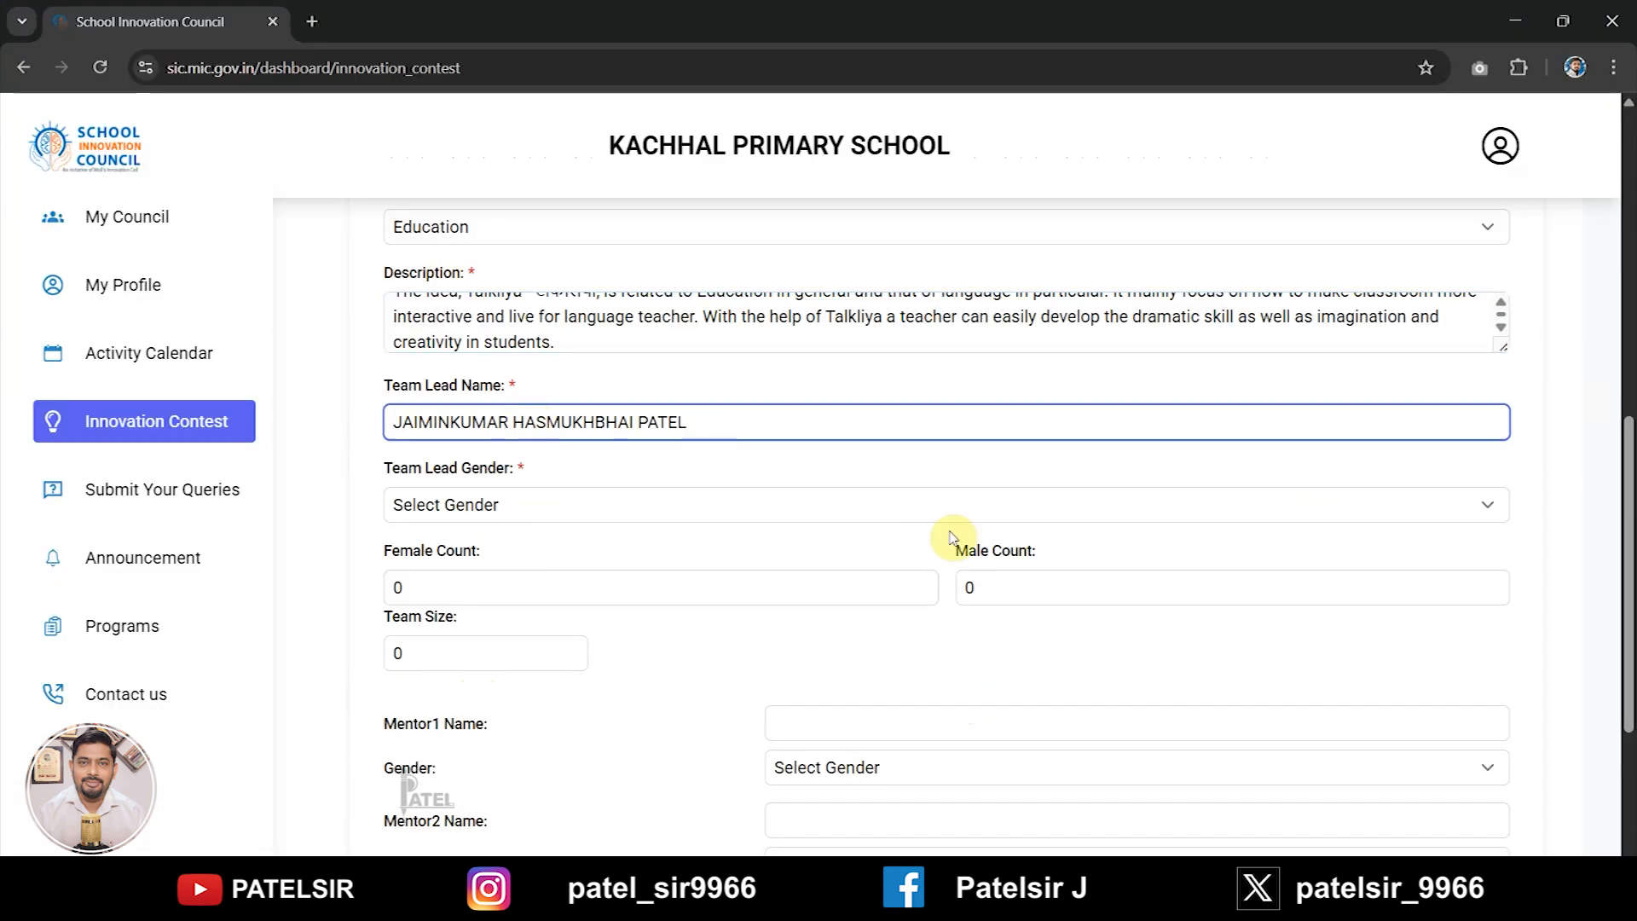
left_click(550, 507)
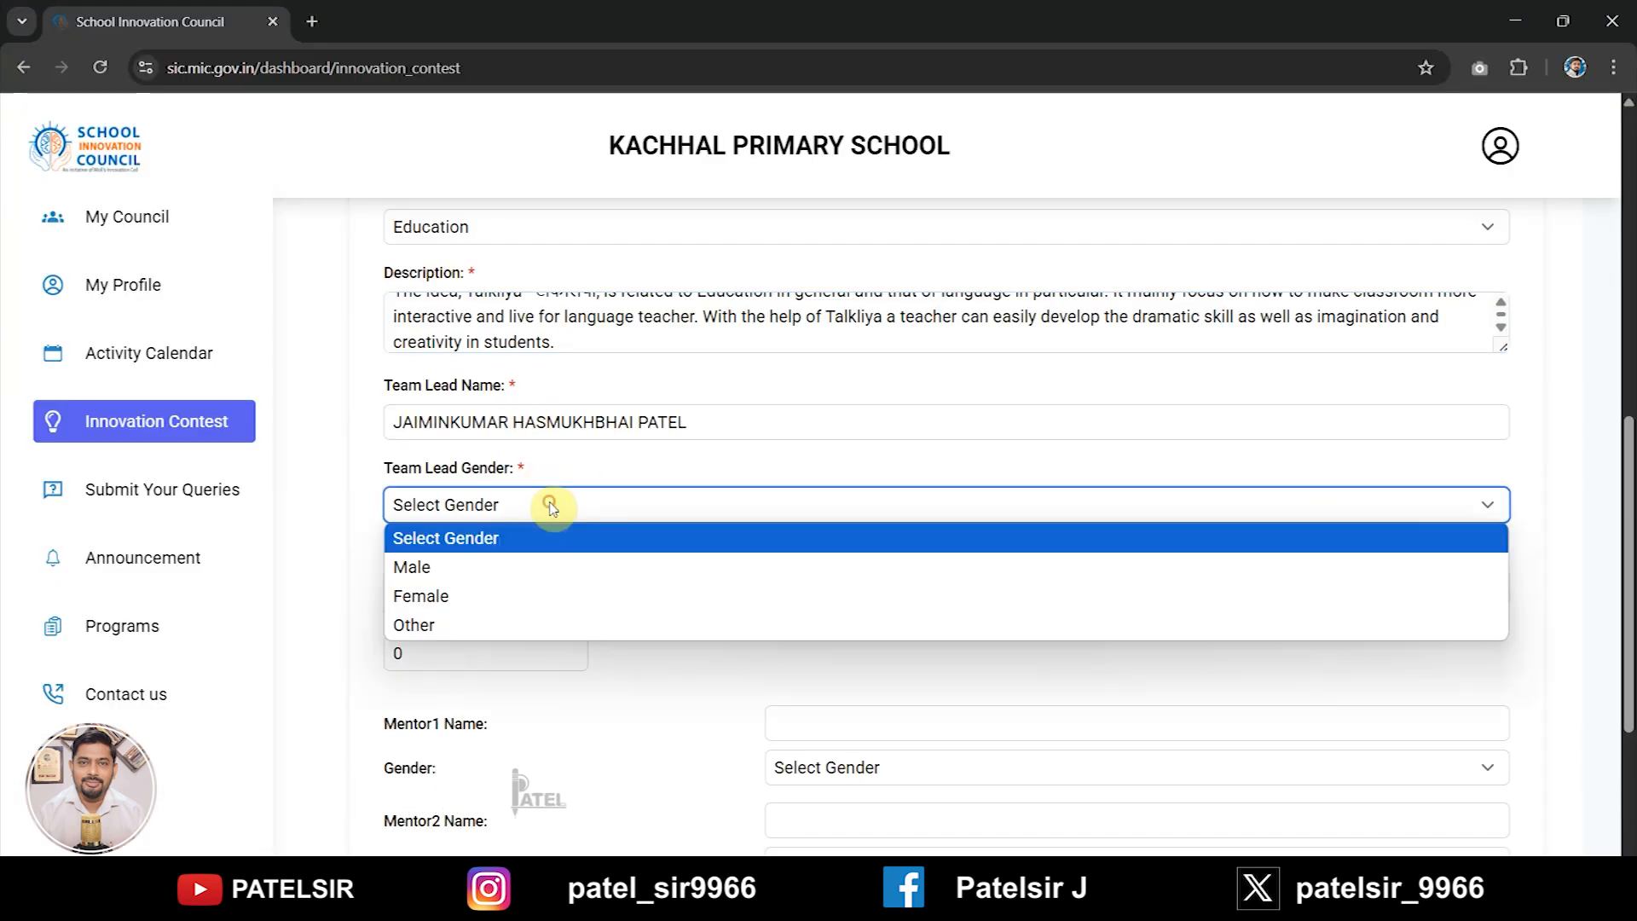
left_click(524, 567)
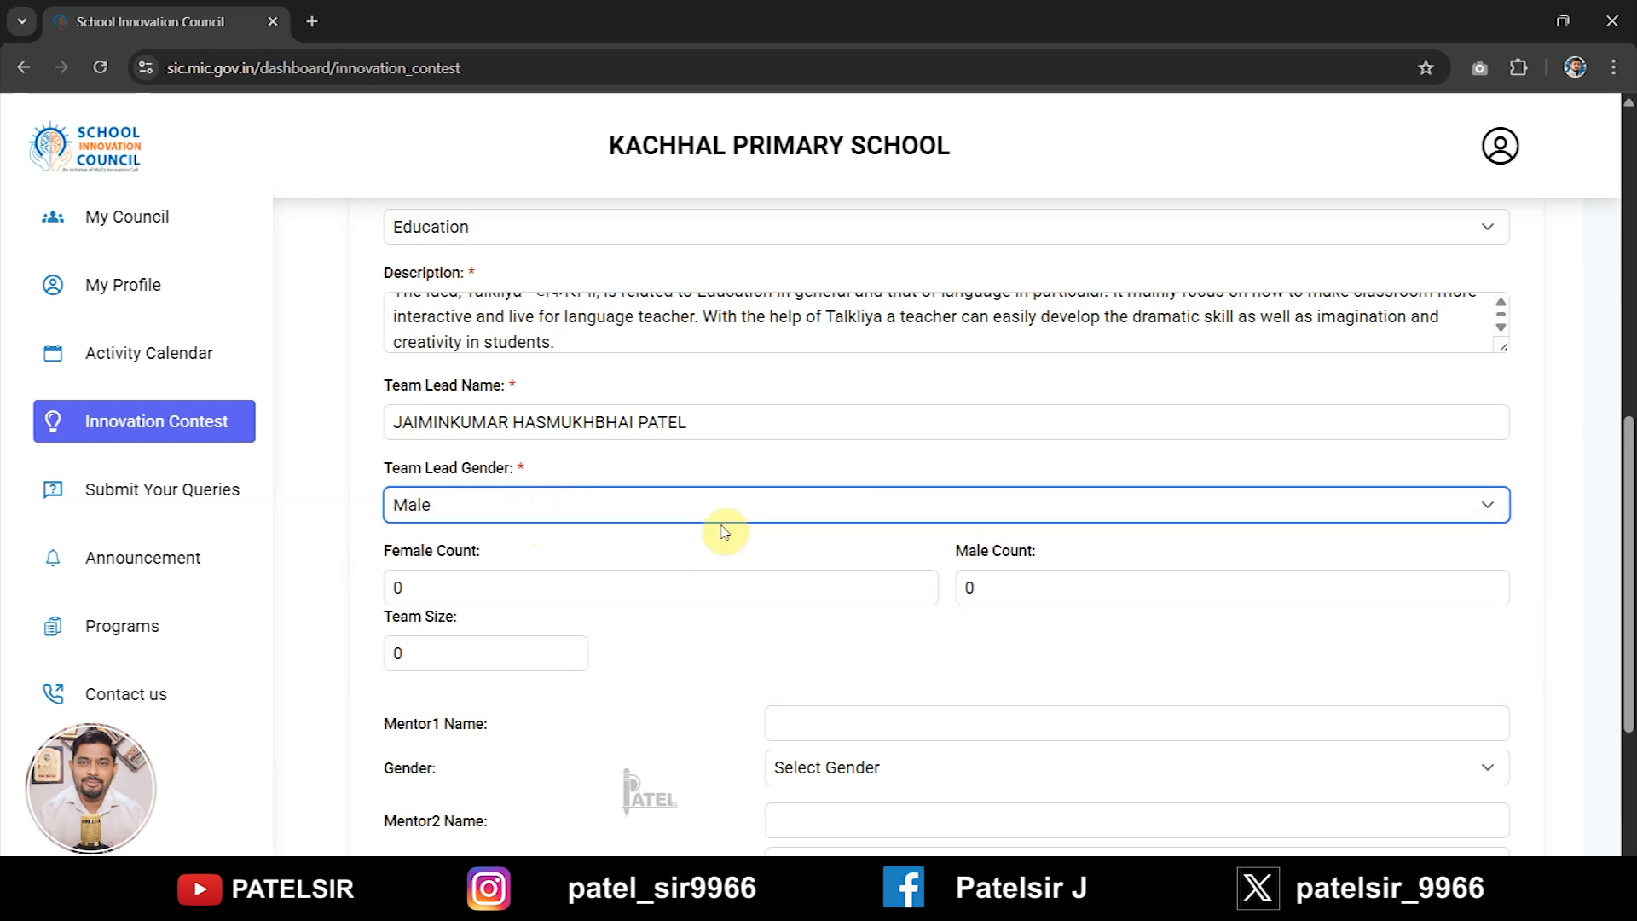
Step: Set the team's male count to 1 in the idea form
scroll(723, 519, "down", 1)
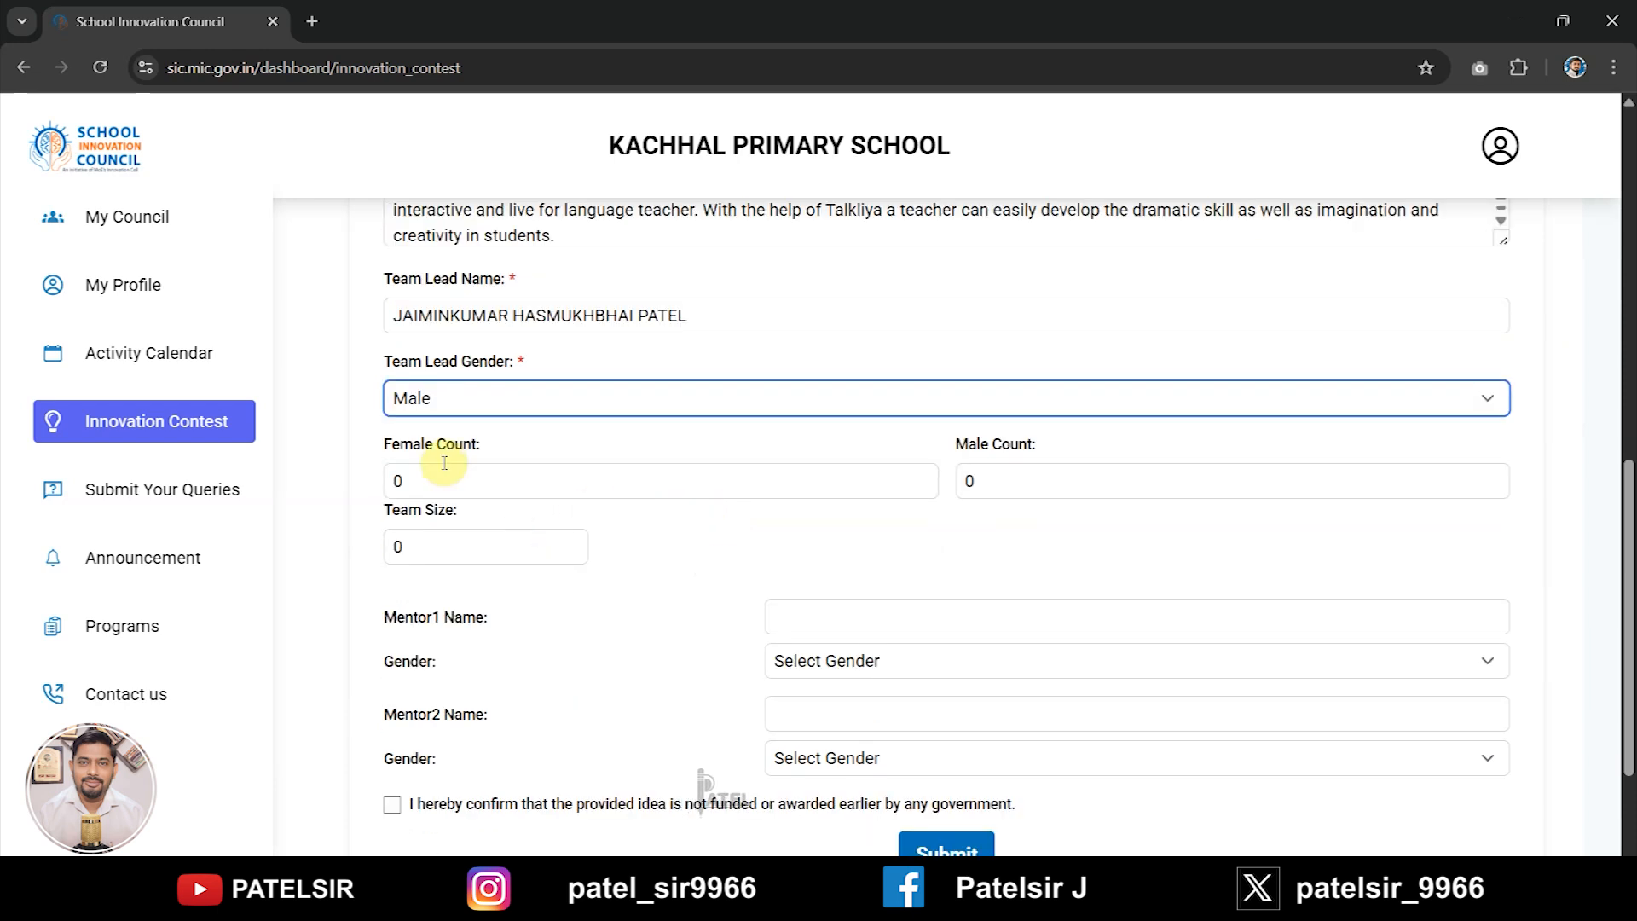
double_click(1005, 475)
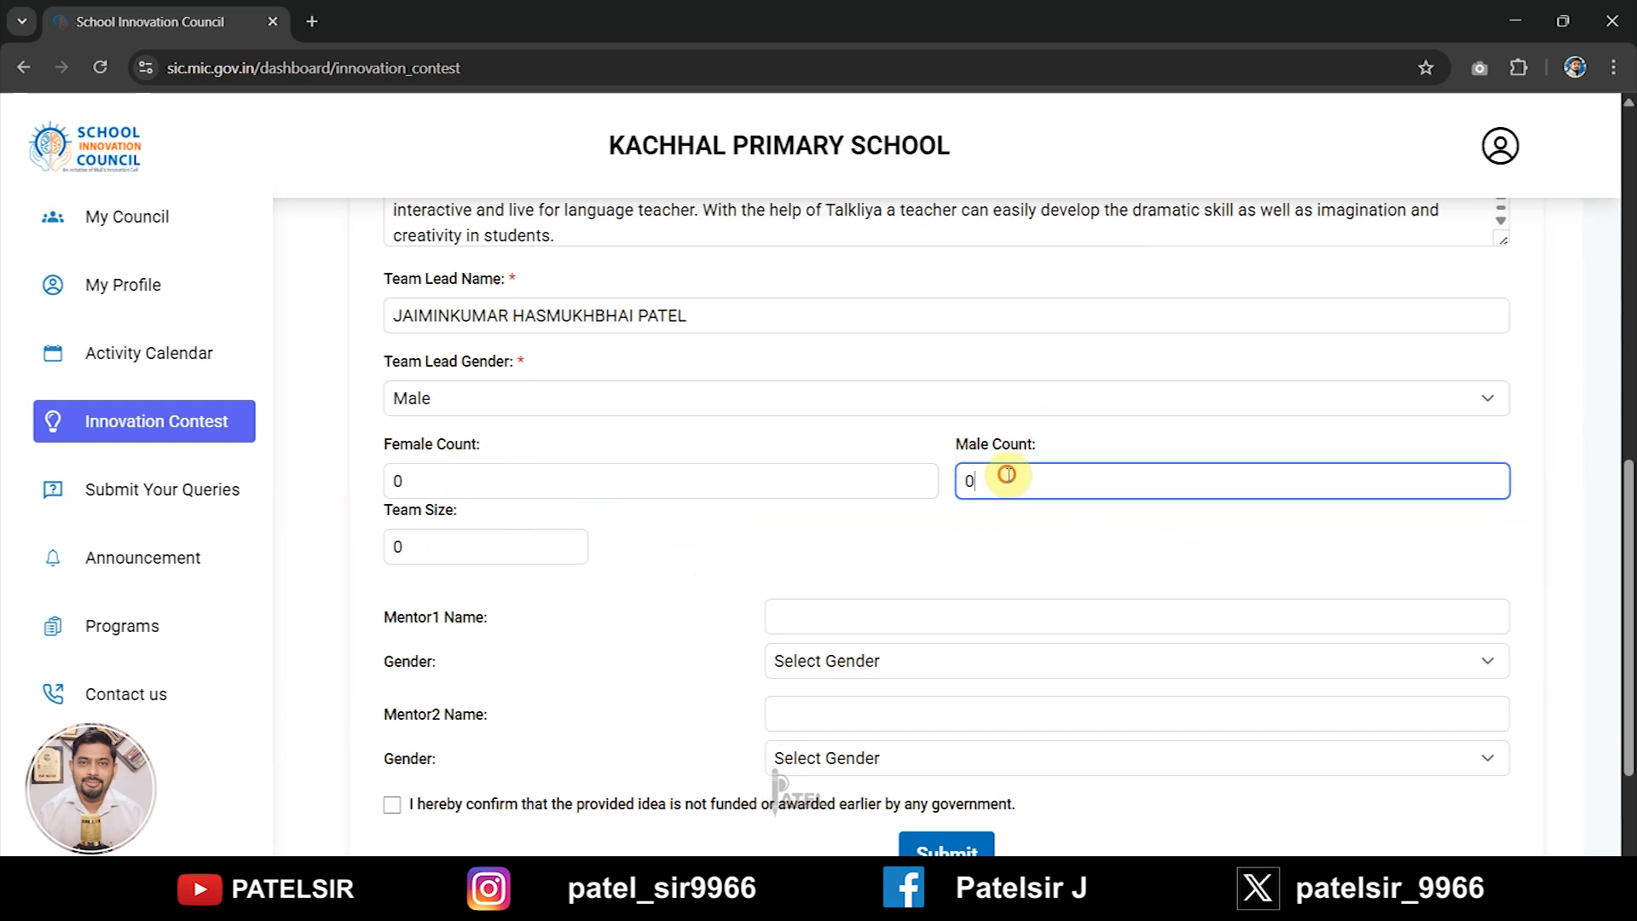
type("1")
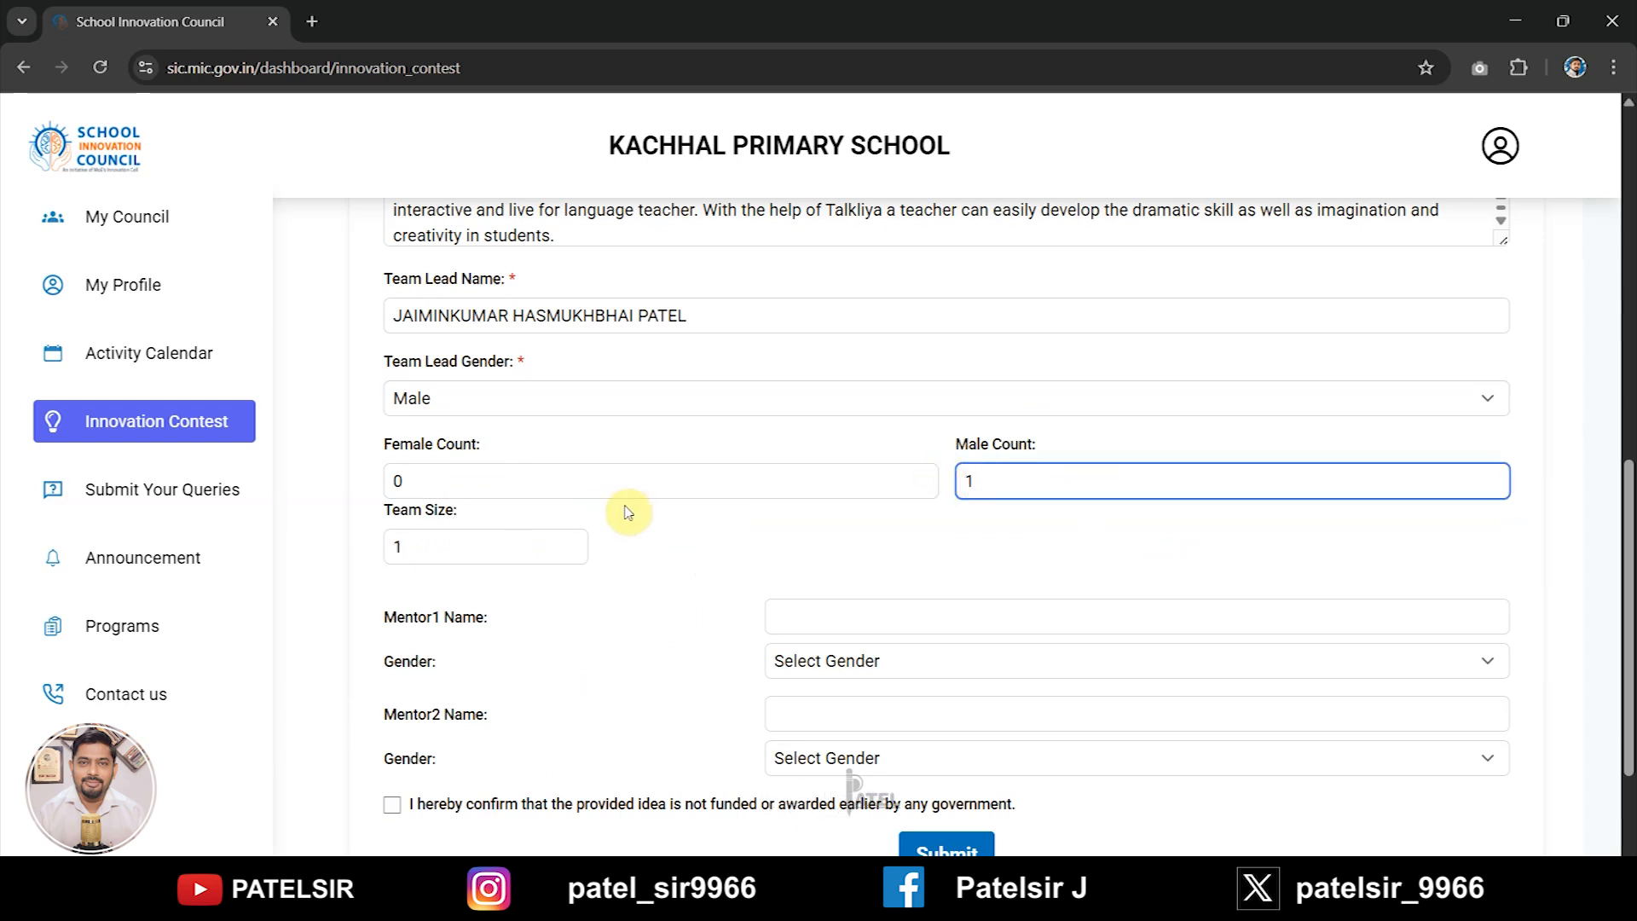
left_click(475, 550)
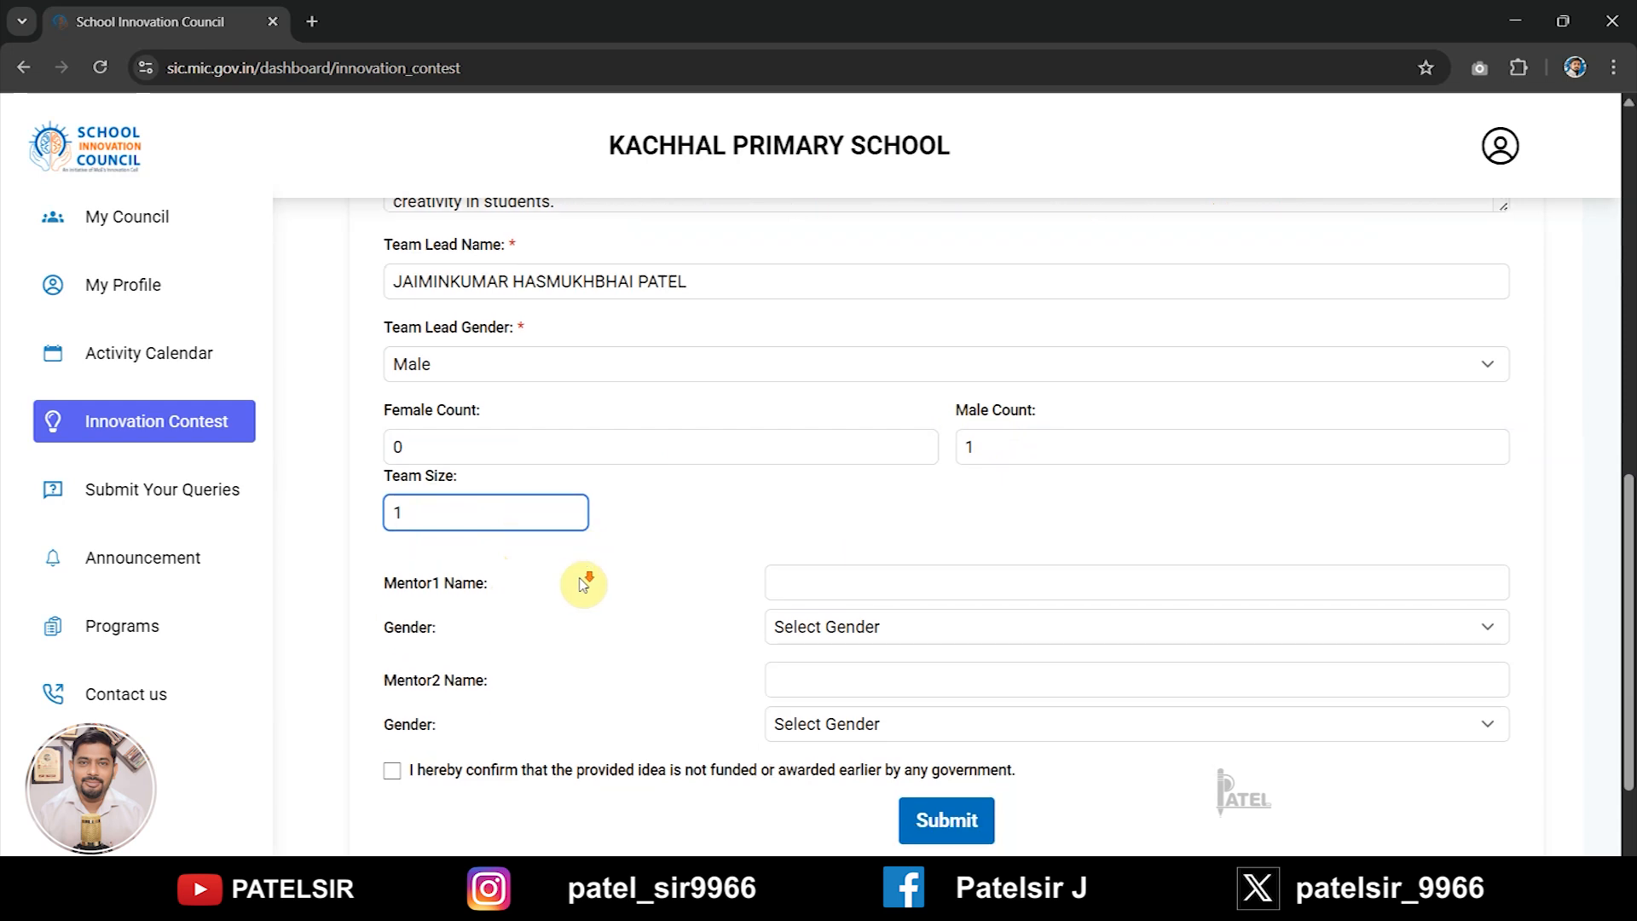
Step: Copy the first mentor's name from the Word document into the idea form and set that mentor's gender to Female
scroll(583, 579, "down", 1)
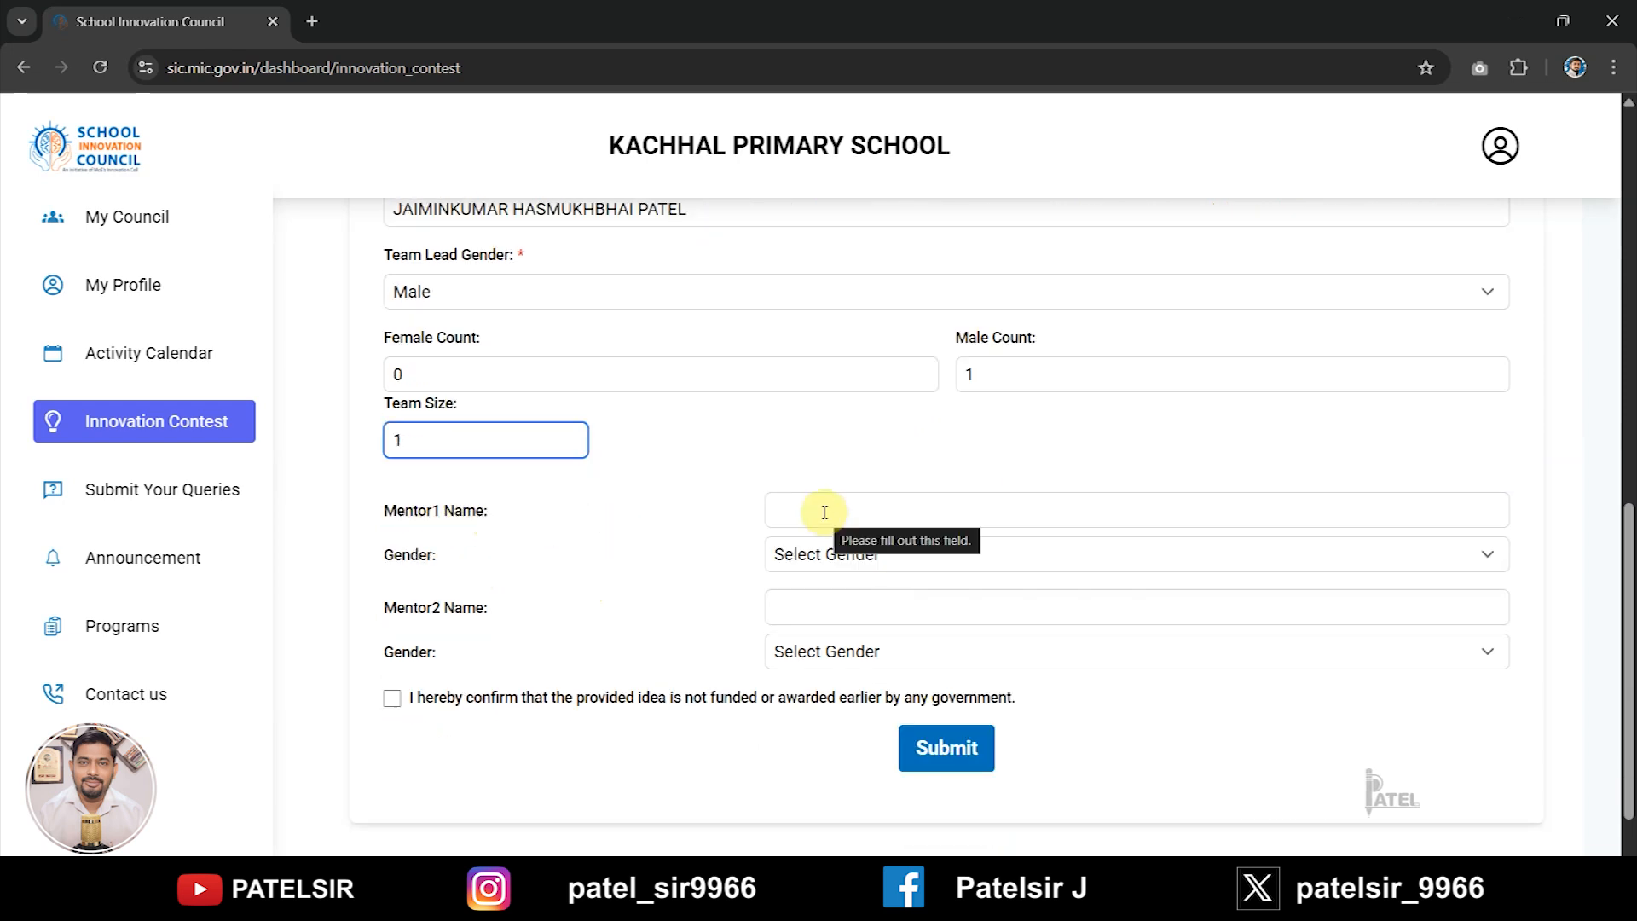
left_click(154, 897)
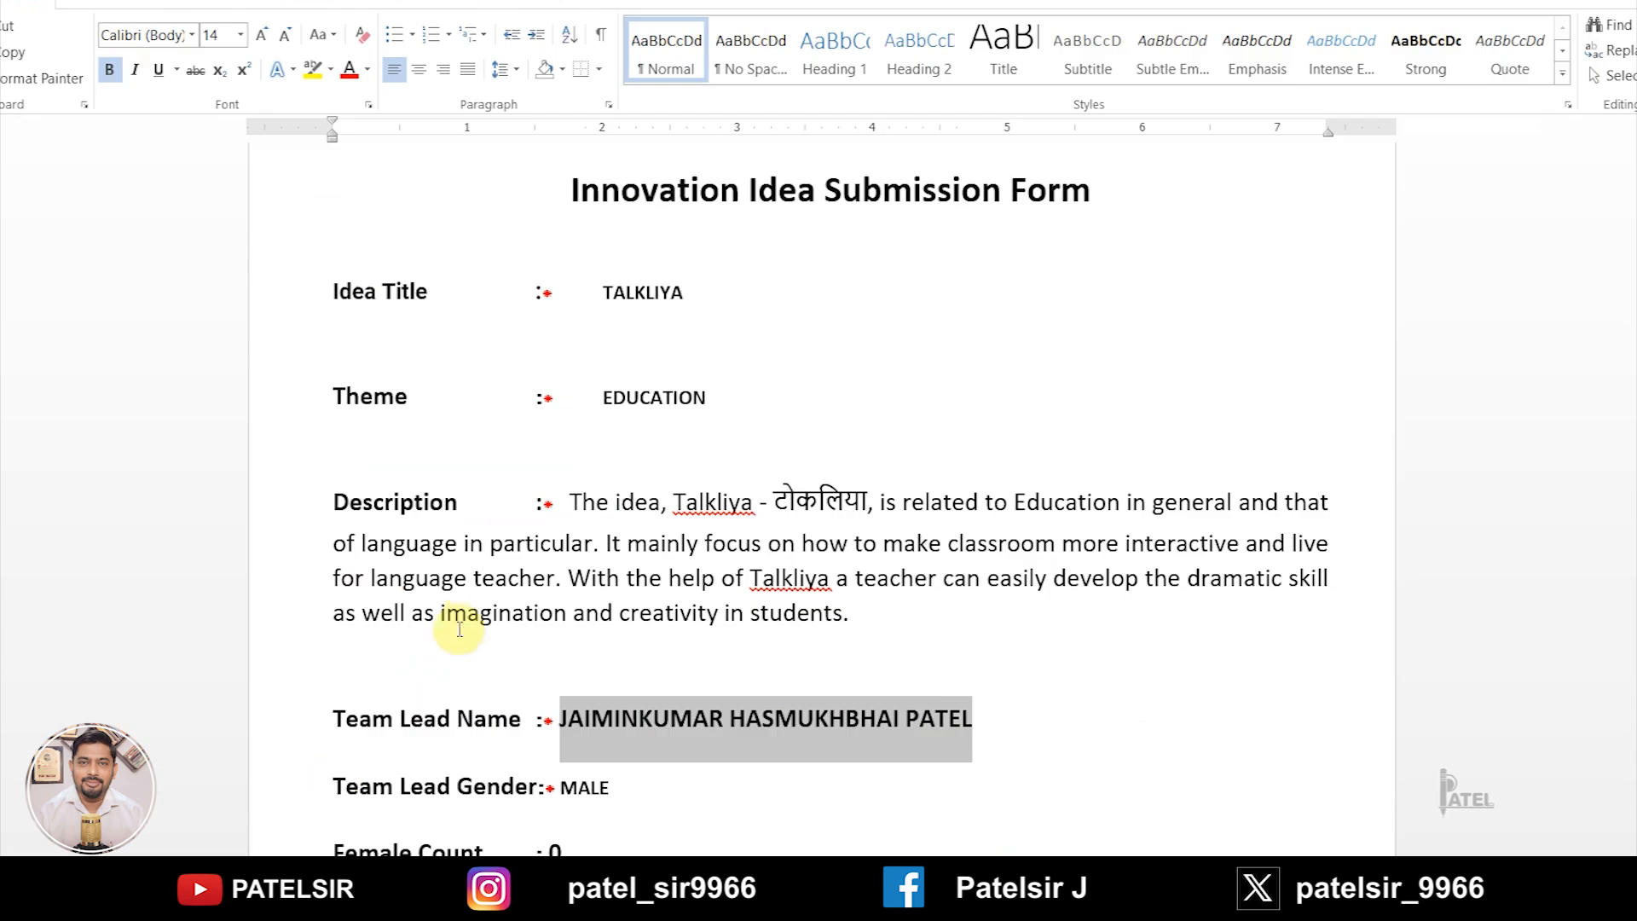
scroll(465, 626, "down", 2)
scroll(597, 690, "down", 3)
triple_click(569, 723)
key("ctrl+c")
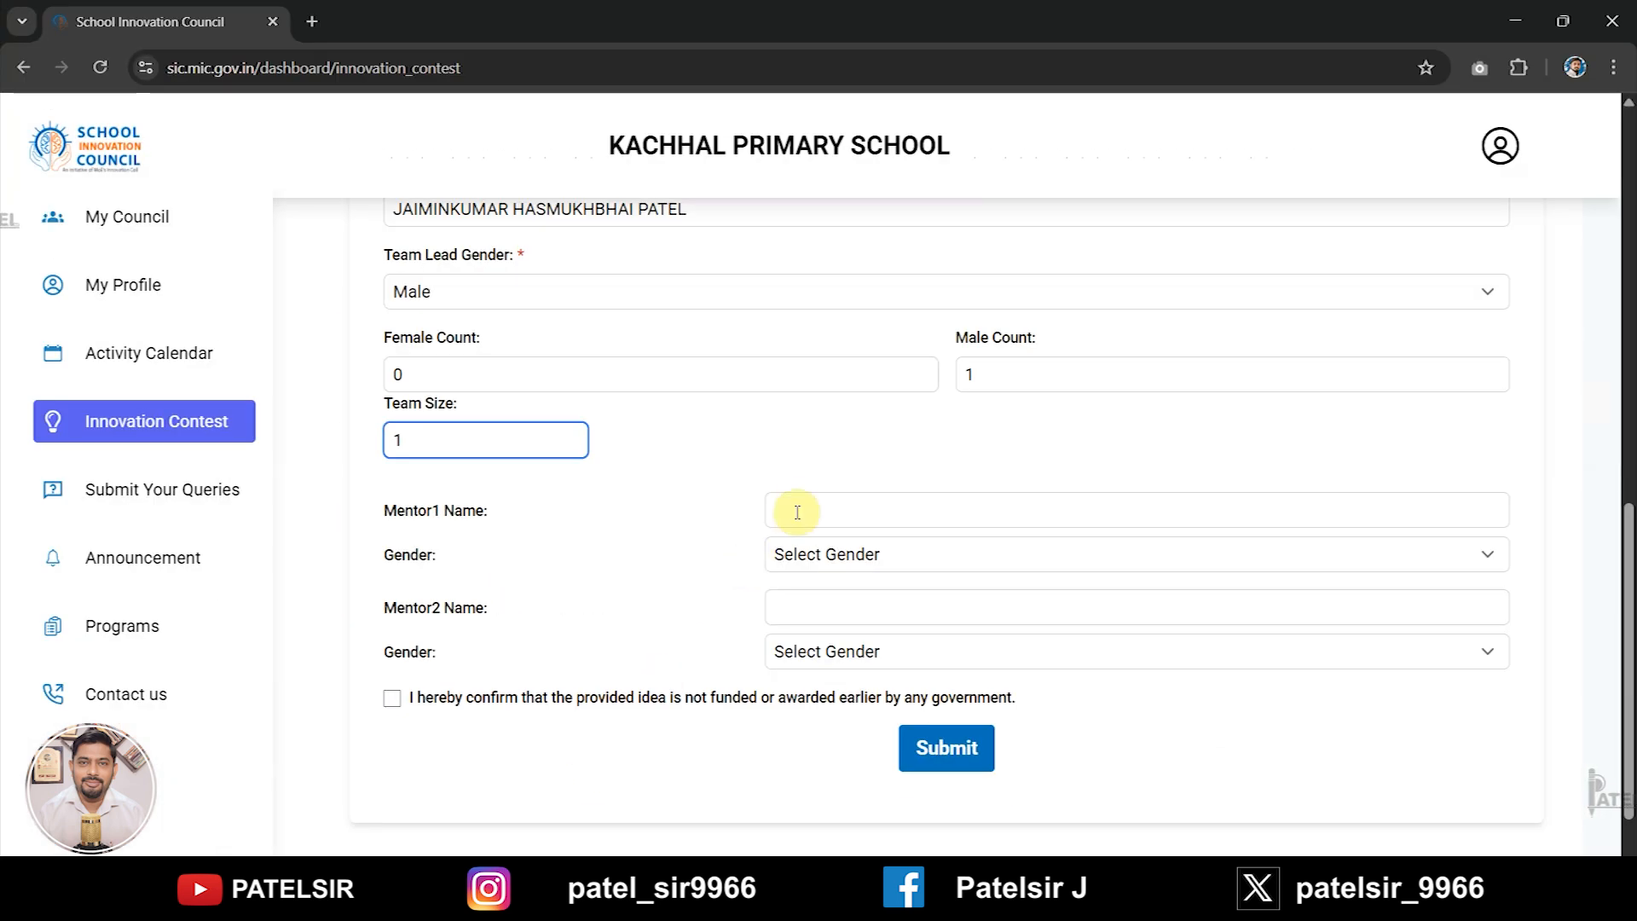
left_click(796, 506)
key("ctrl+v")
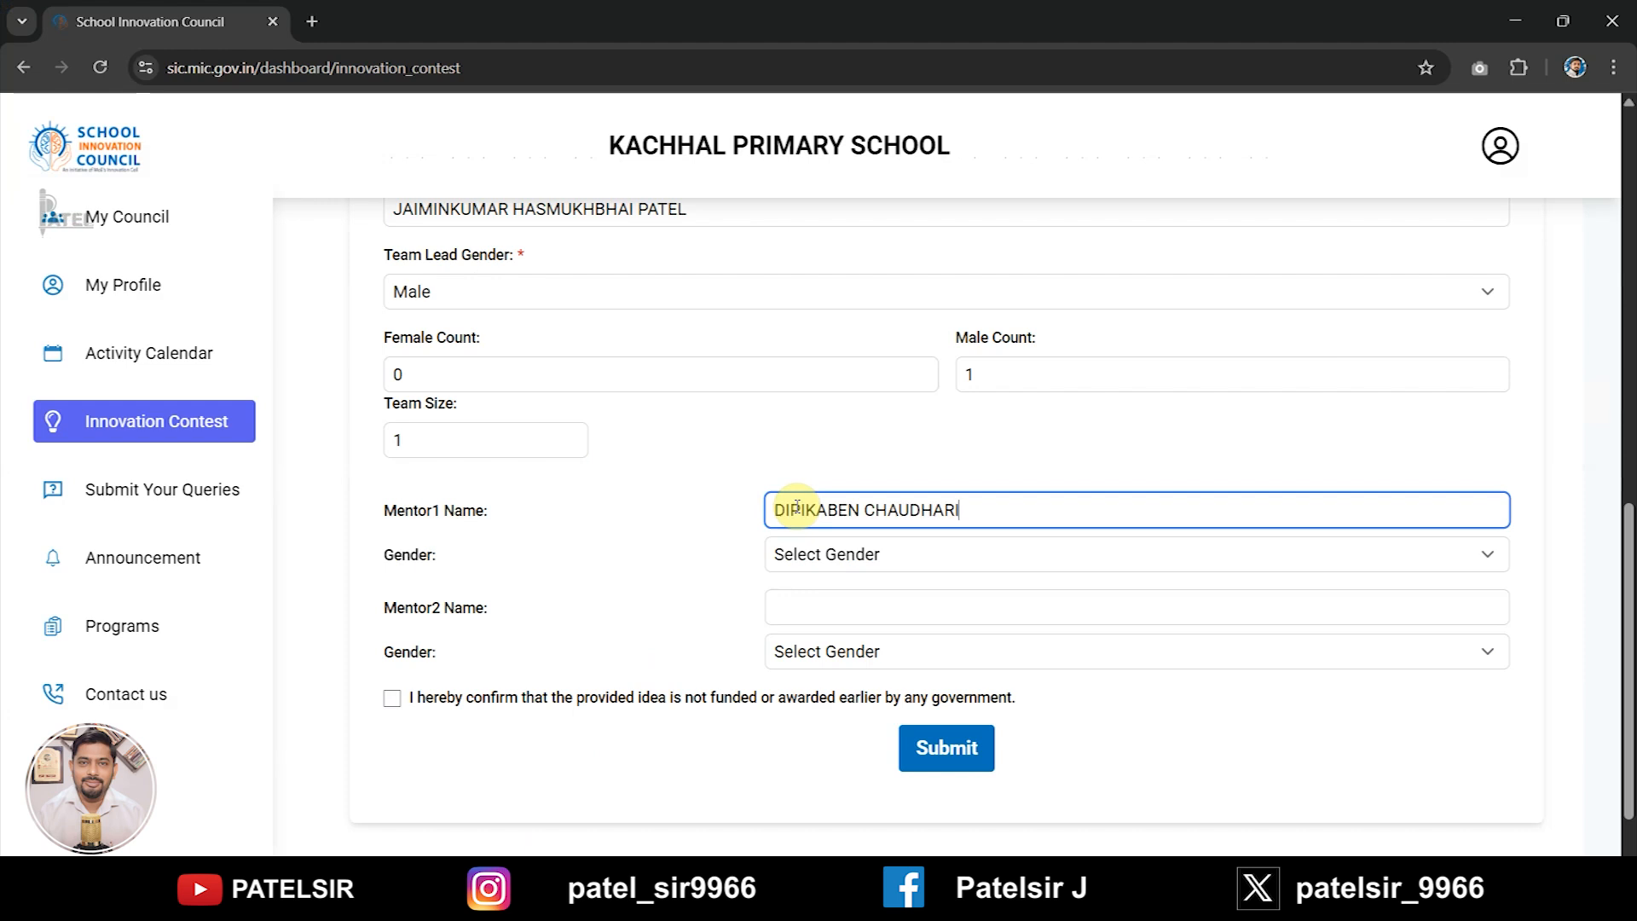
left_click(814, 555)
left_click(798, 641)
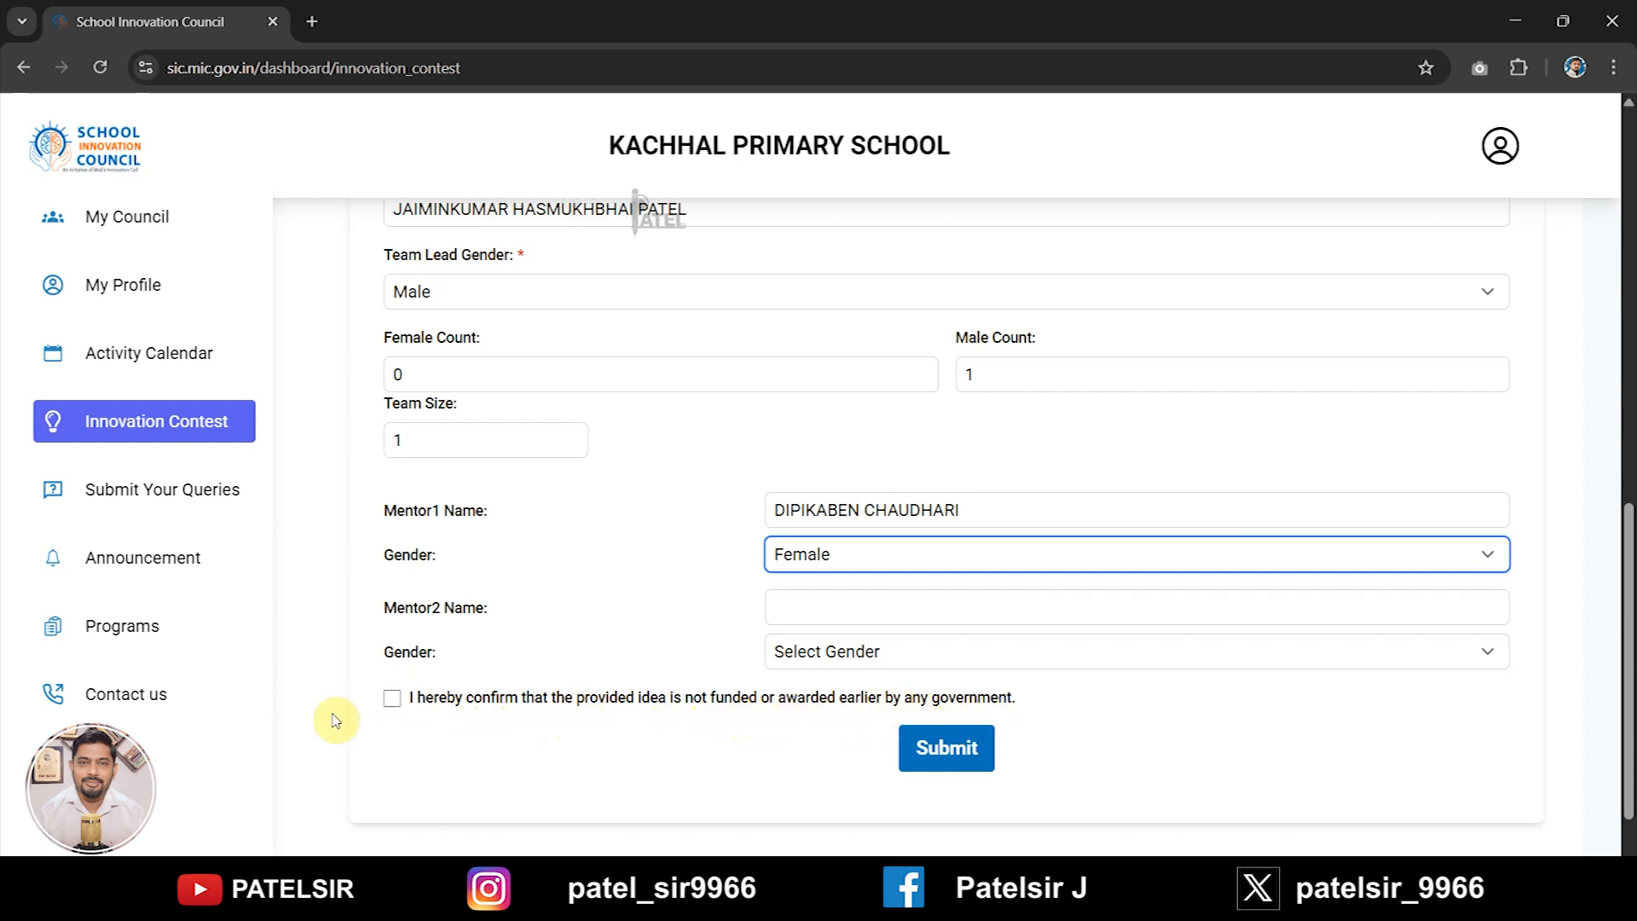
Step: Confirm that the idea was not funded or awarded earlier by any government and submit the idea form
left_click(393, 698)
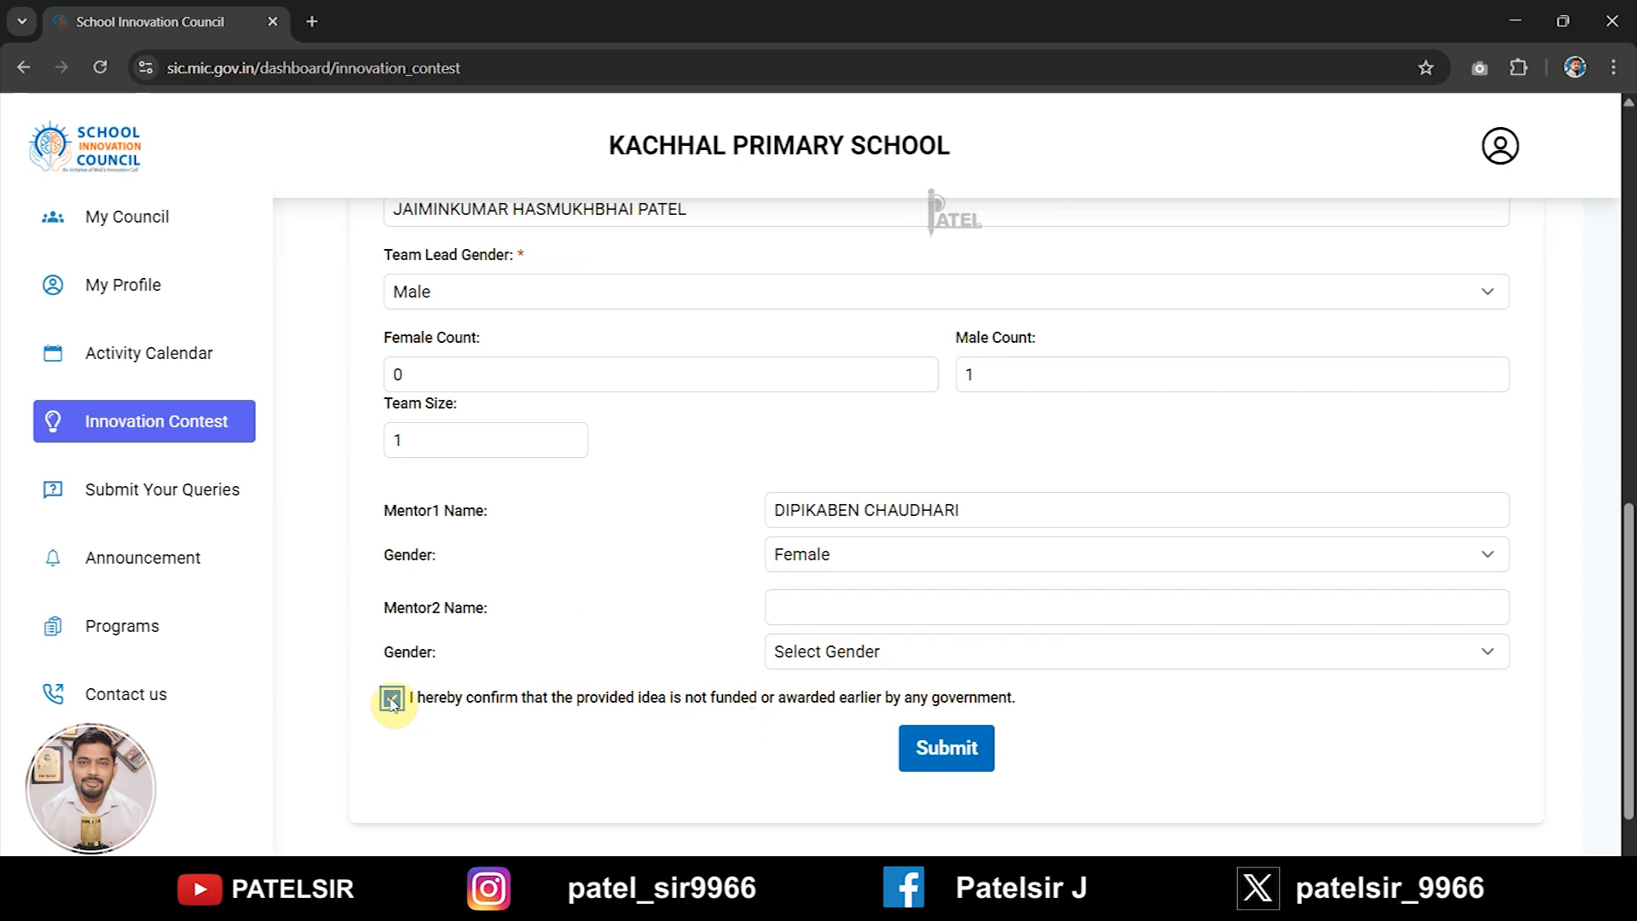
left_click(928, 765)
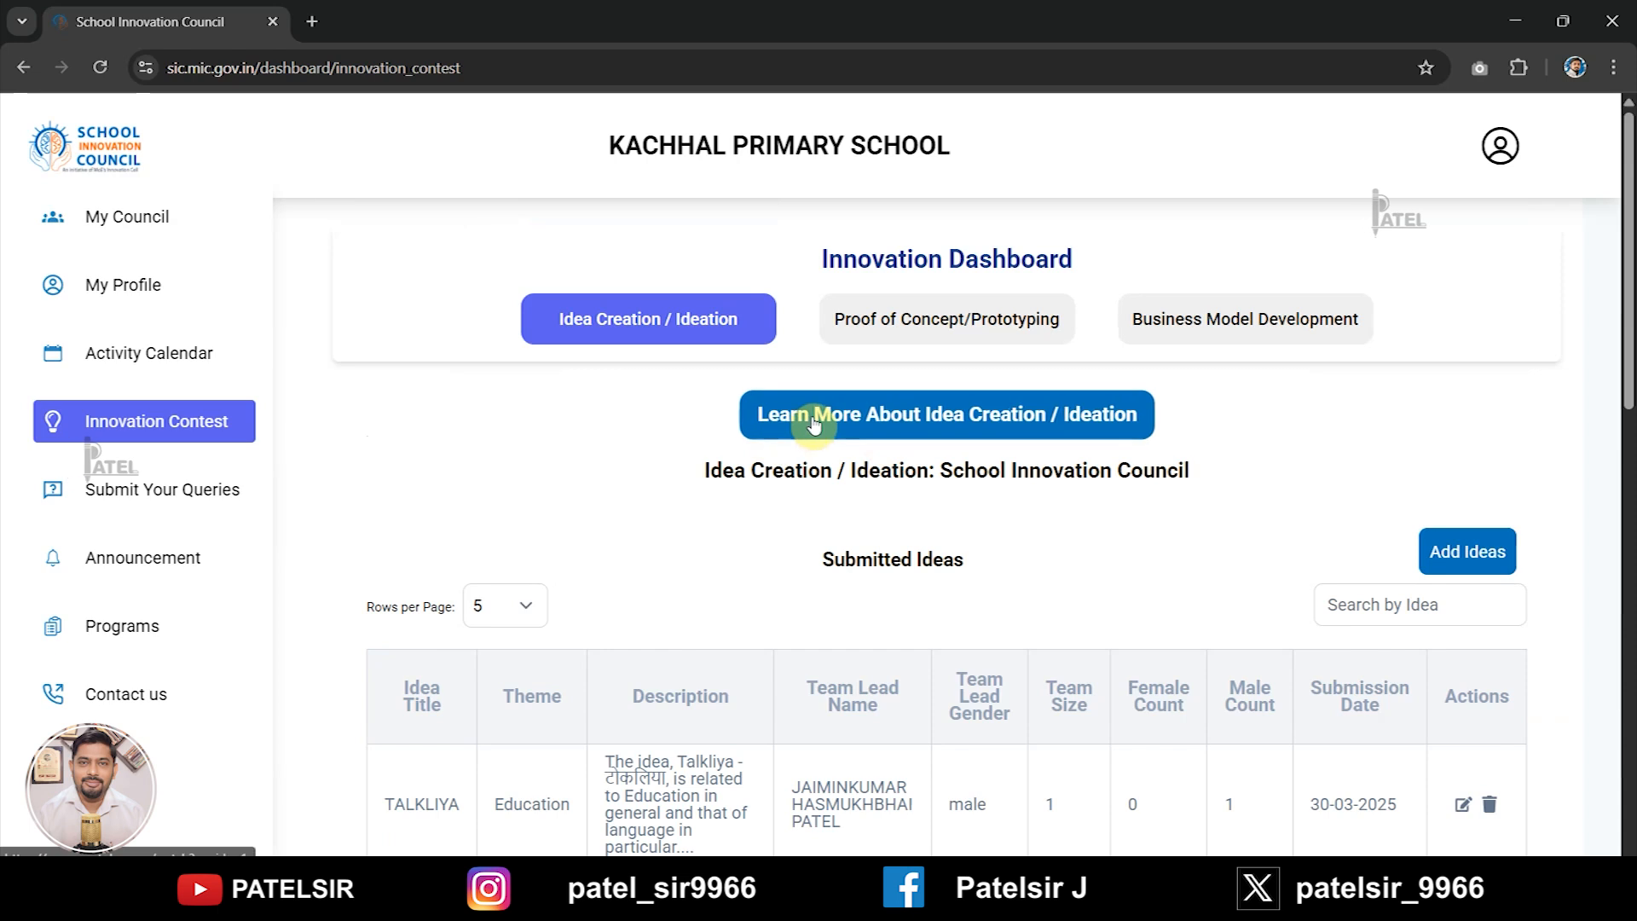
Step: Open the Proof of Concept/Prototyping submission form and select TALKLIYA as its idea
left_click(899, 322)
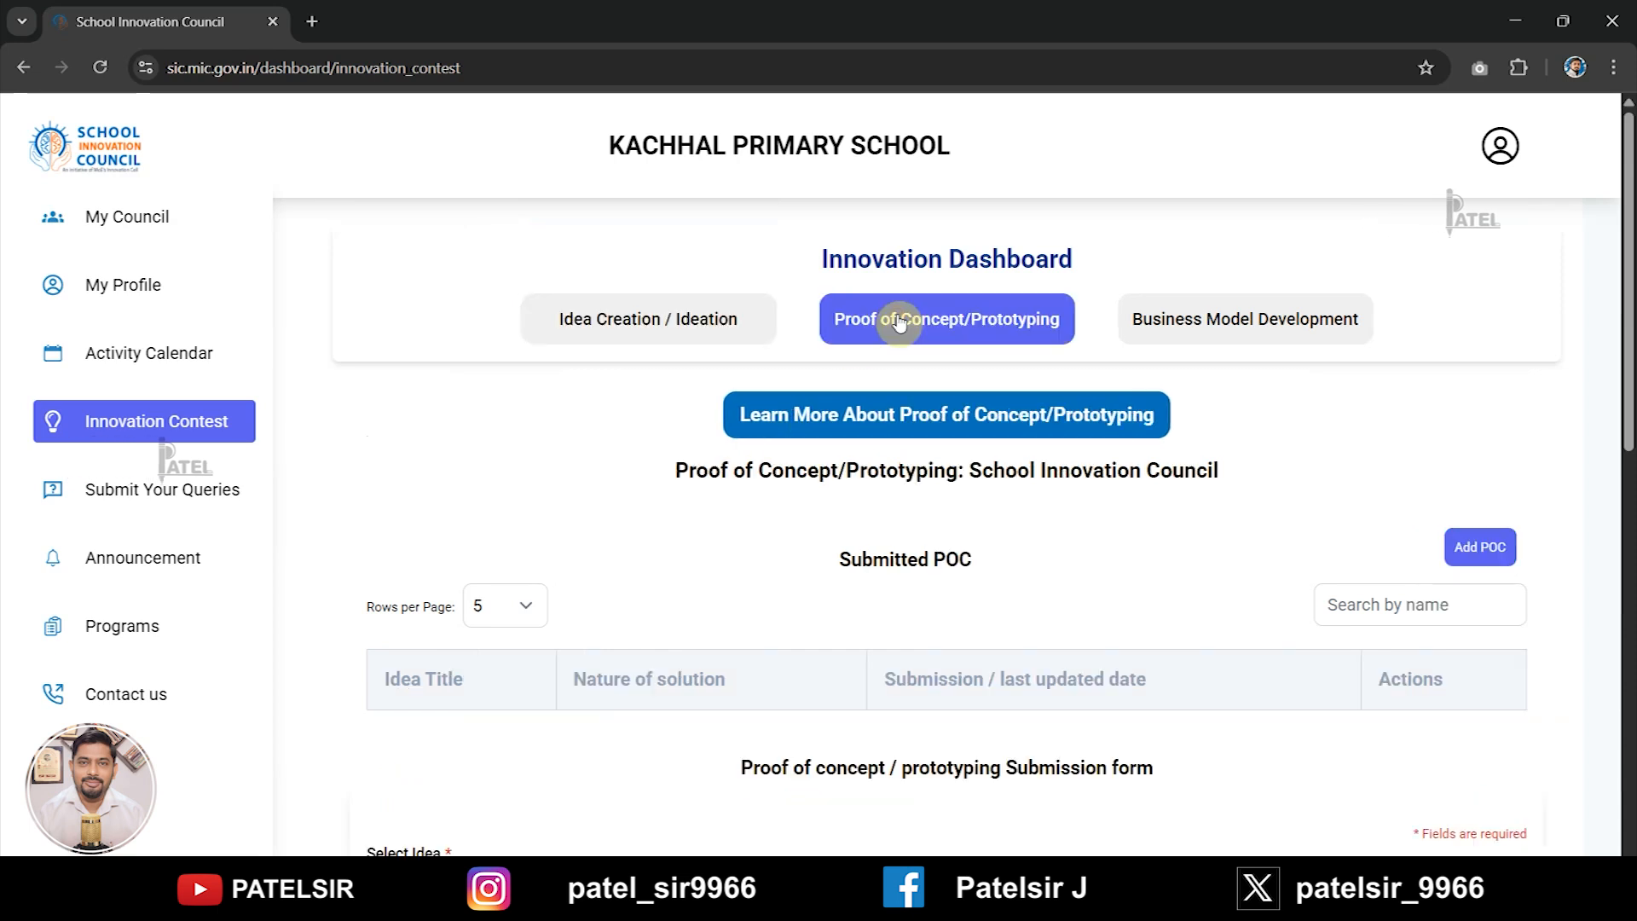
scroll(906, 414, "down", 2)
scroll(904, 414, "down", 1)
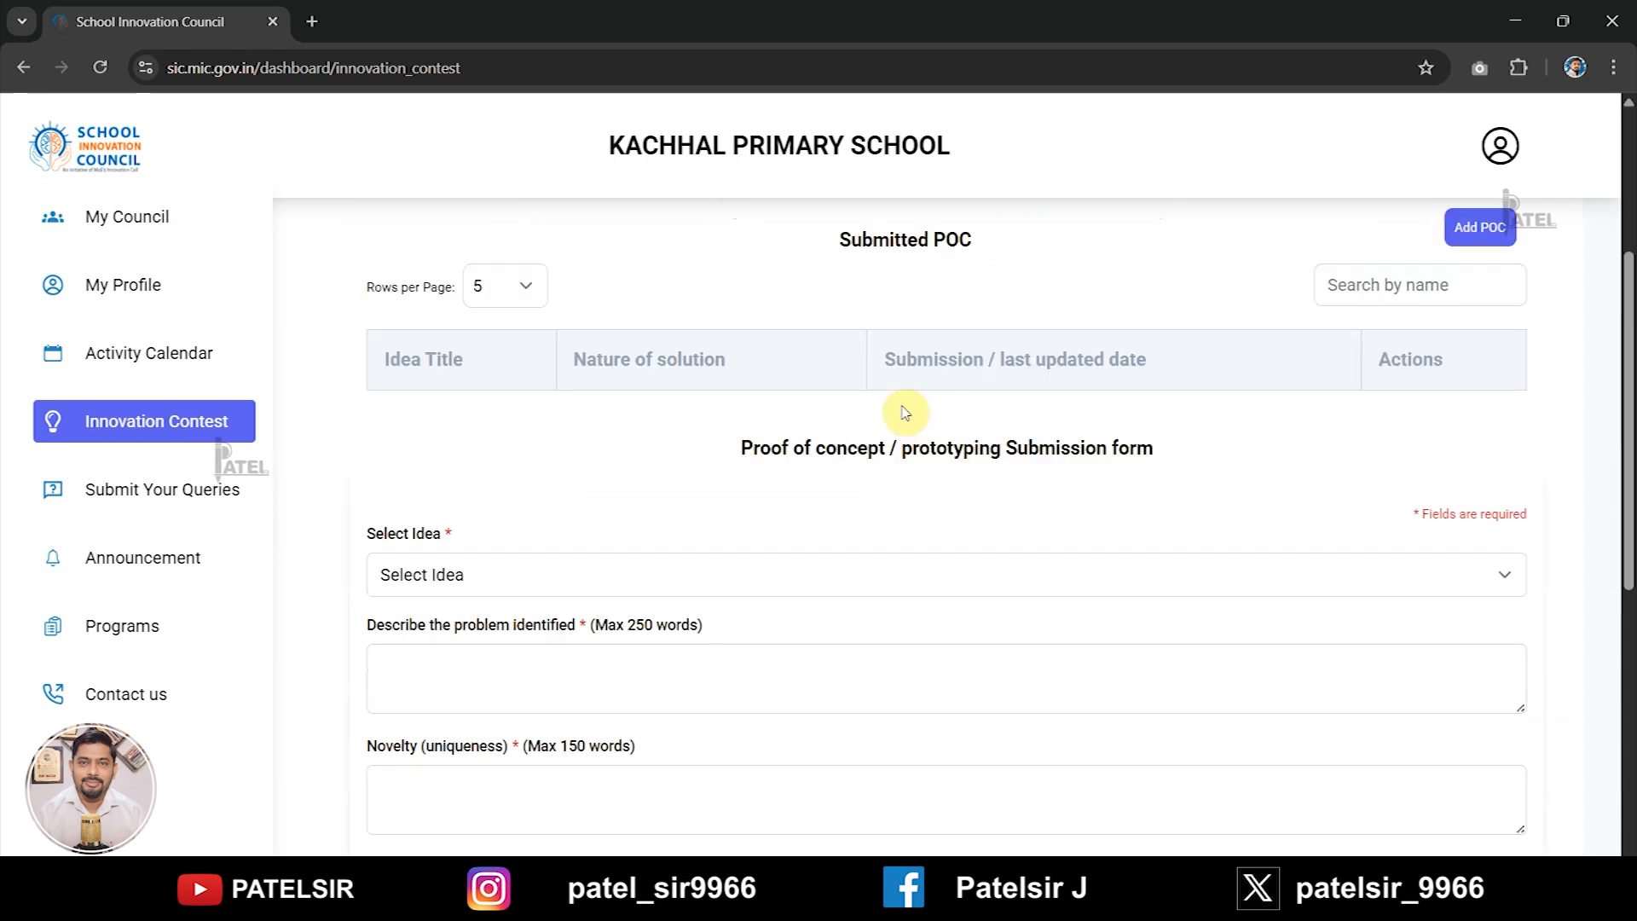
left_click(789, 574)
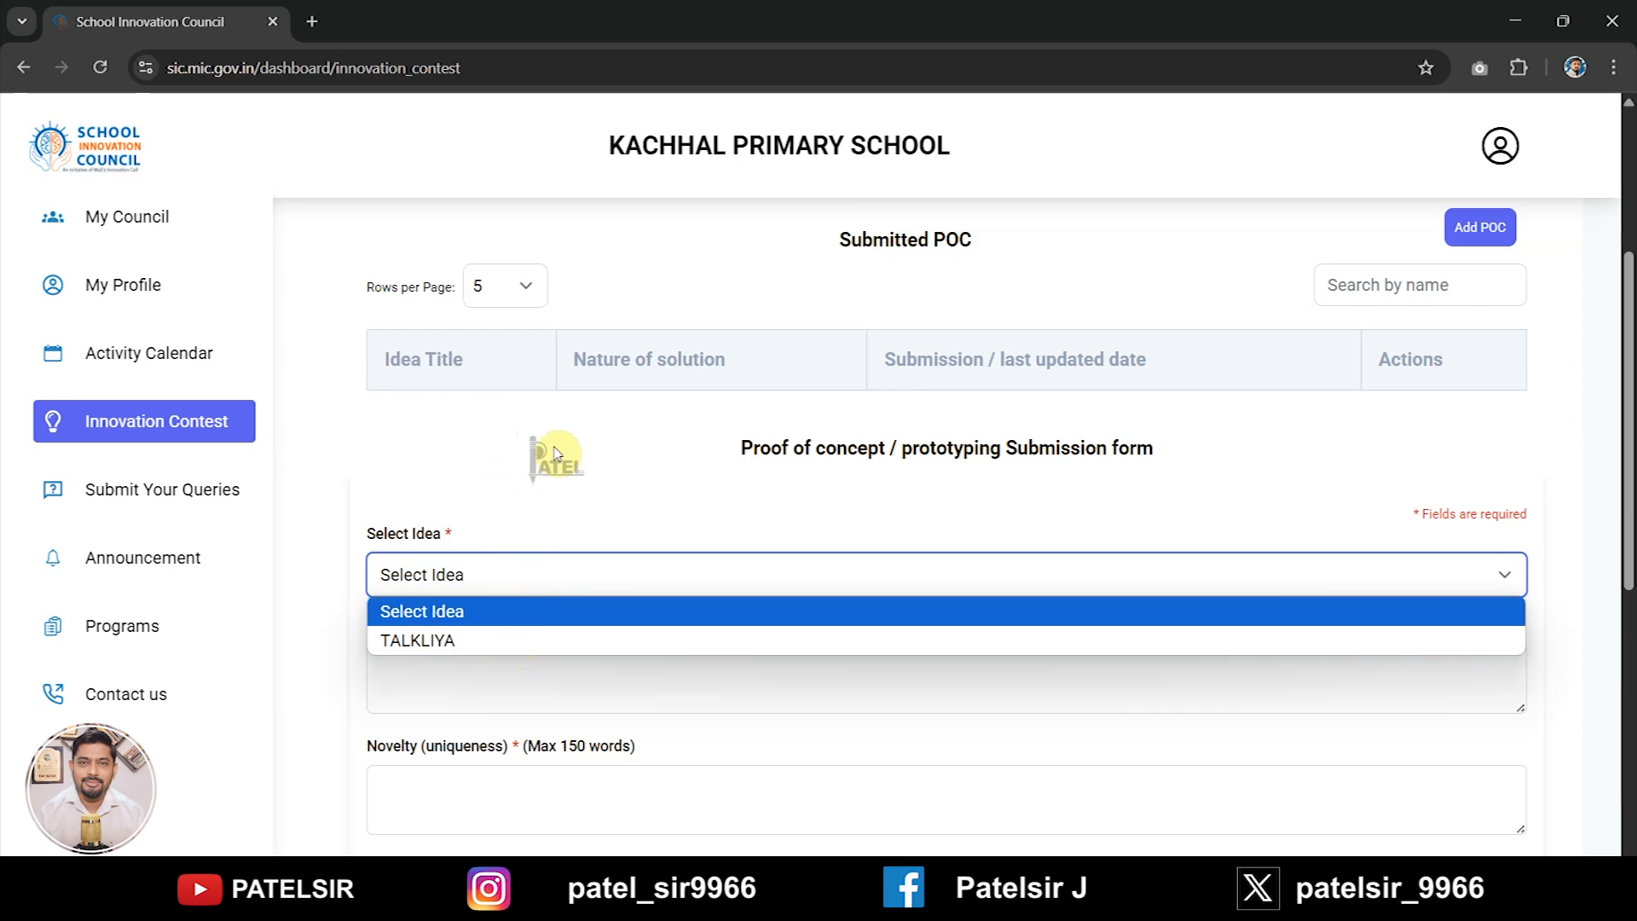
left_click(501, 640)
scroll(630, 465, "down", 2)
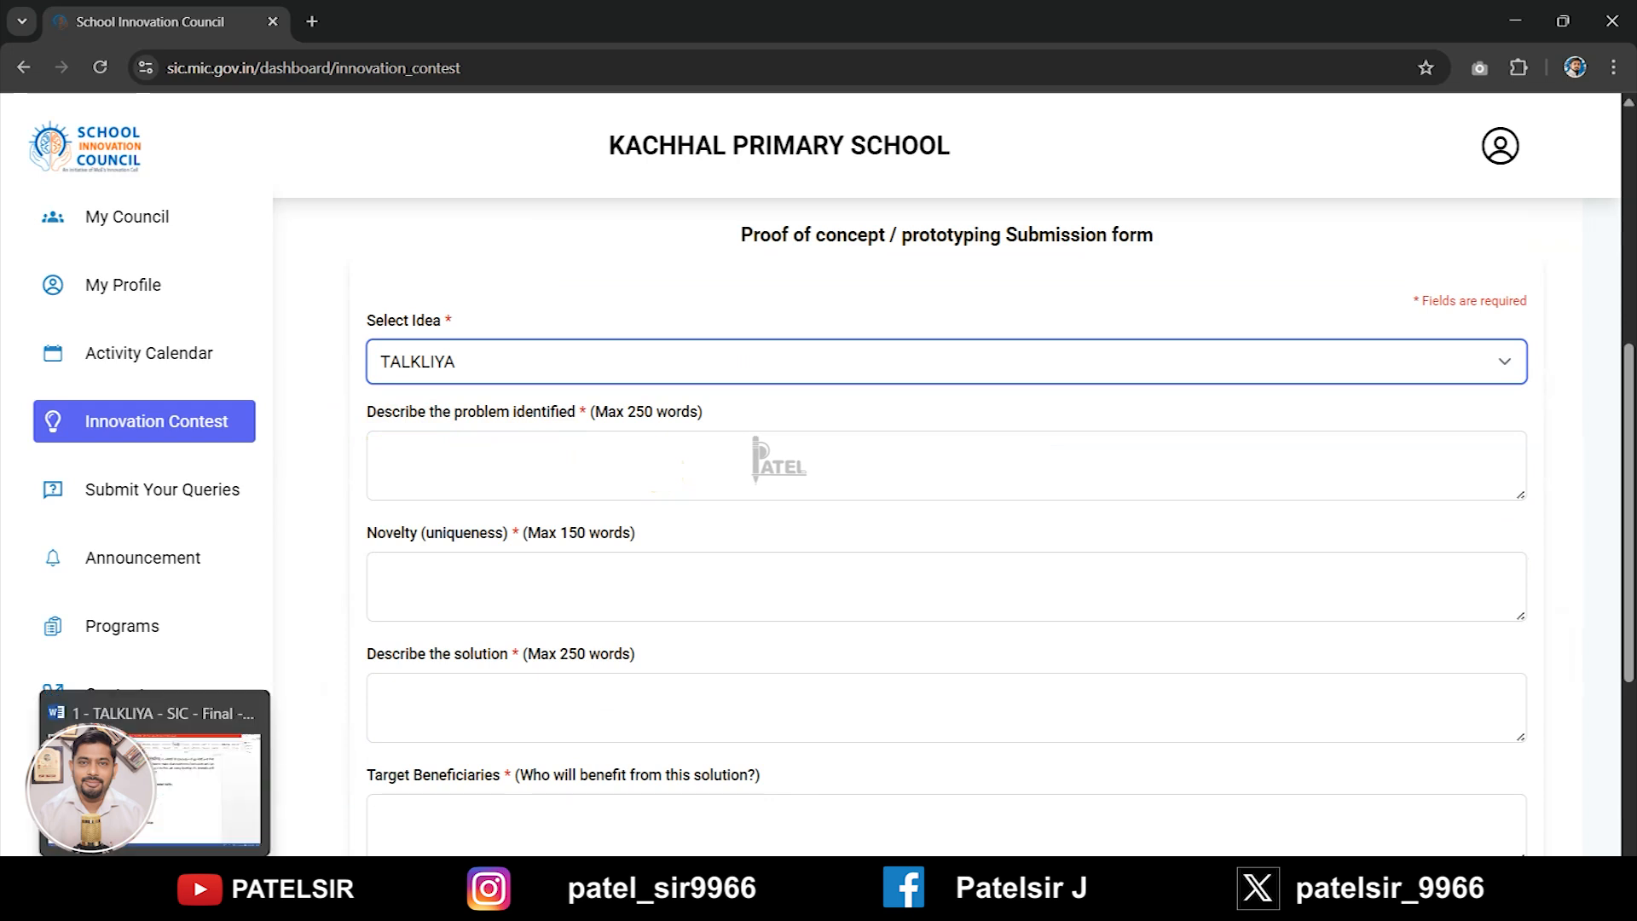
Step: Copy the problem description from the Word document into the proof of concept form's "Describe the problem identified" field
left_click(155, 895)
scroll(666, 373, "down", 3)
scroll(666, 373, "down", 10)
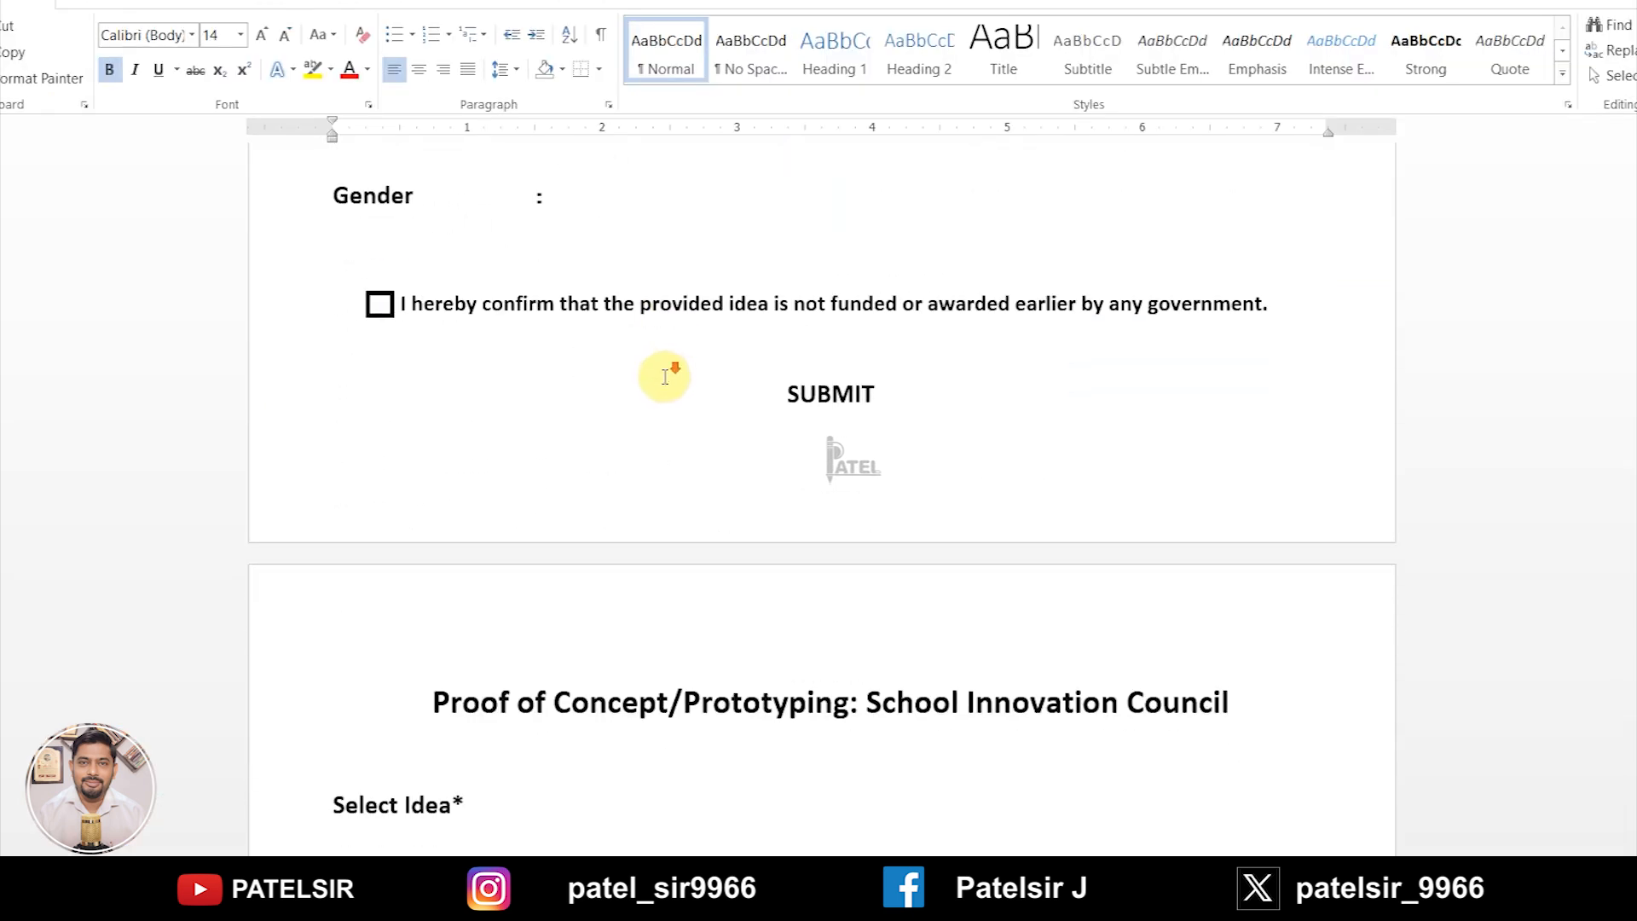
scroll(665, 375, "down", 2)
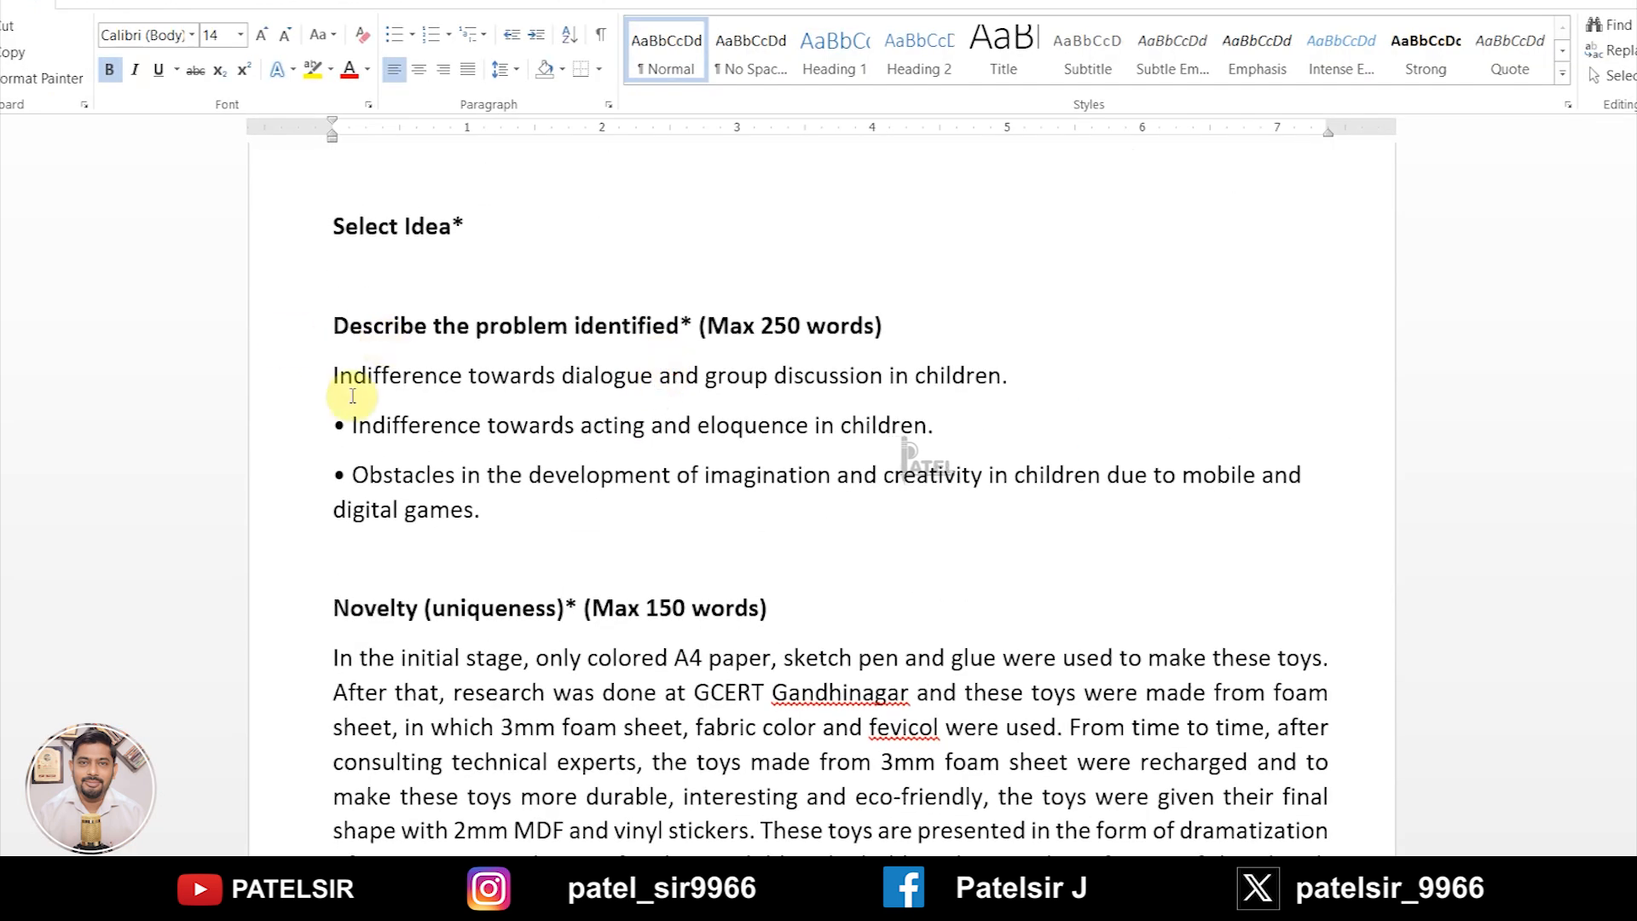
left_click_drag(339, 381, 486, 509)
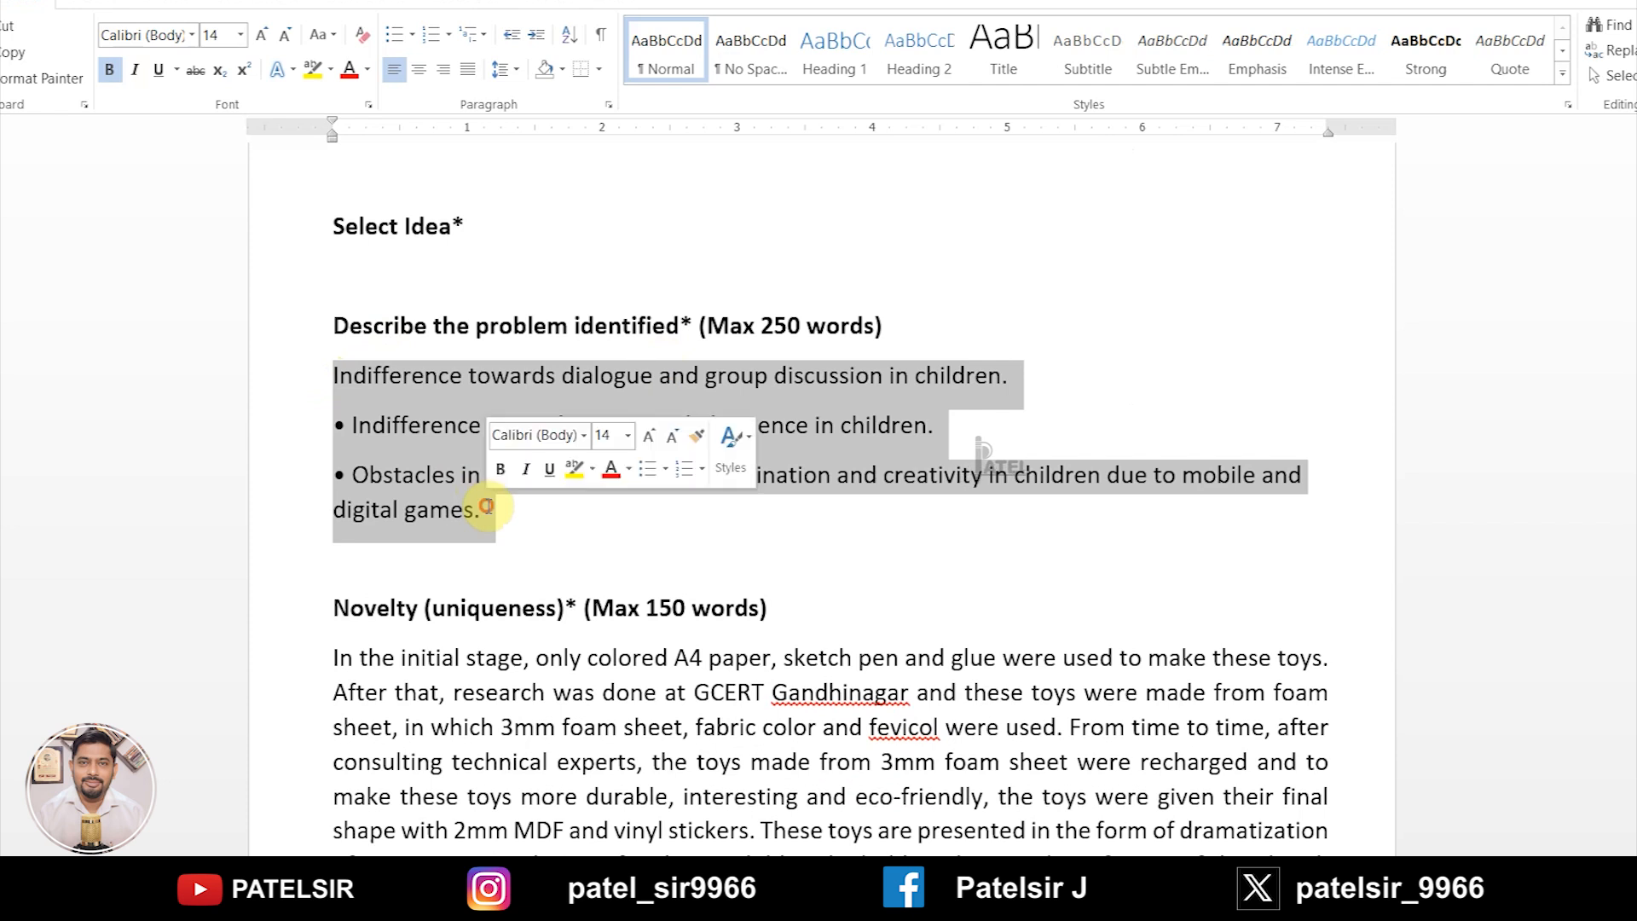
key("ctrl+c")
key("alt+Tab")
left_click(520, 433)
key("ctrl+v")
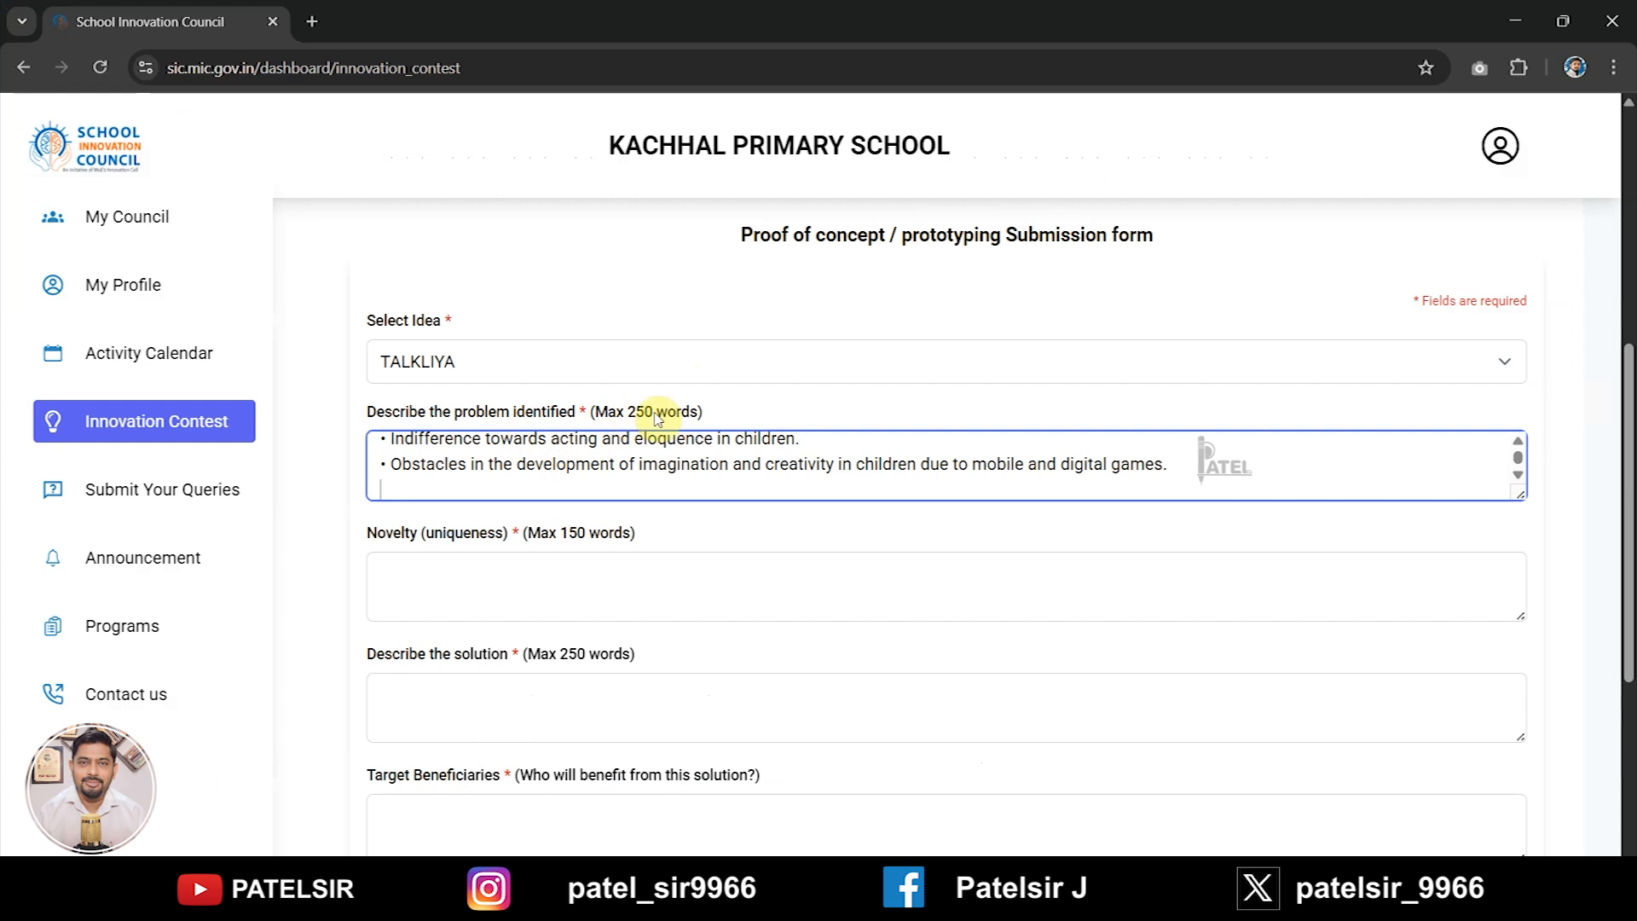
Step: Copy the novelty paragraph from the Word document into the form's "Novelty (uniqueness)" field
scroll(678, 491, "down", 2)
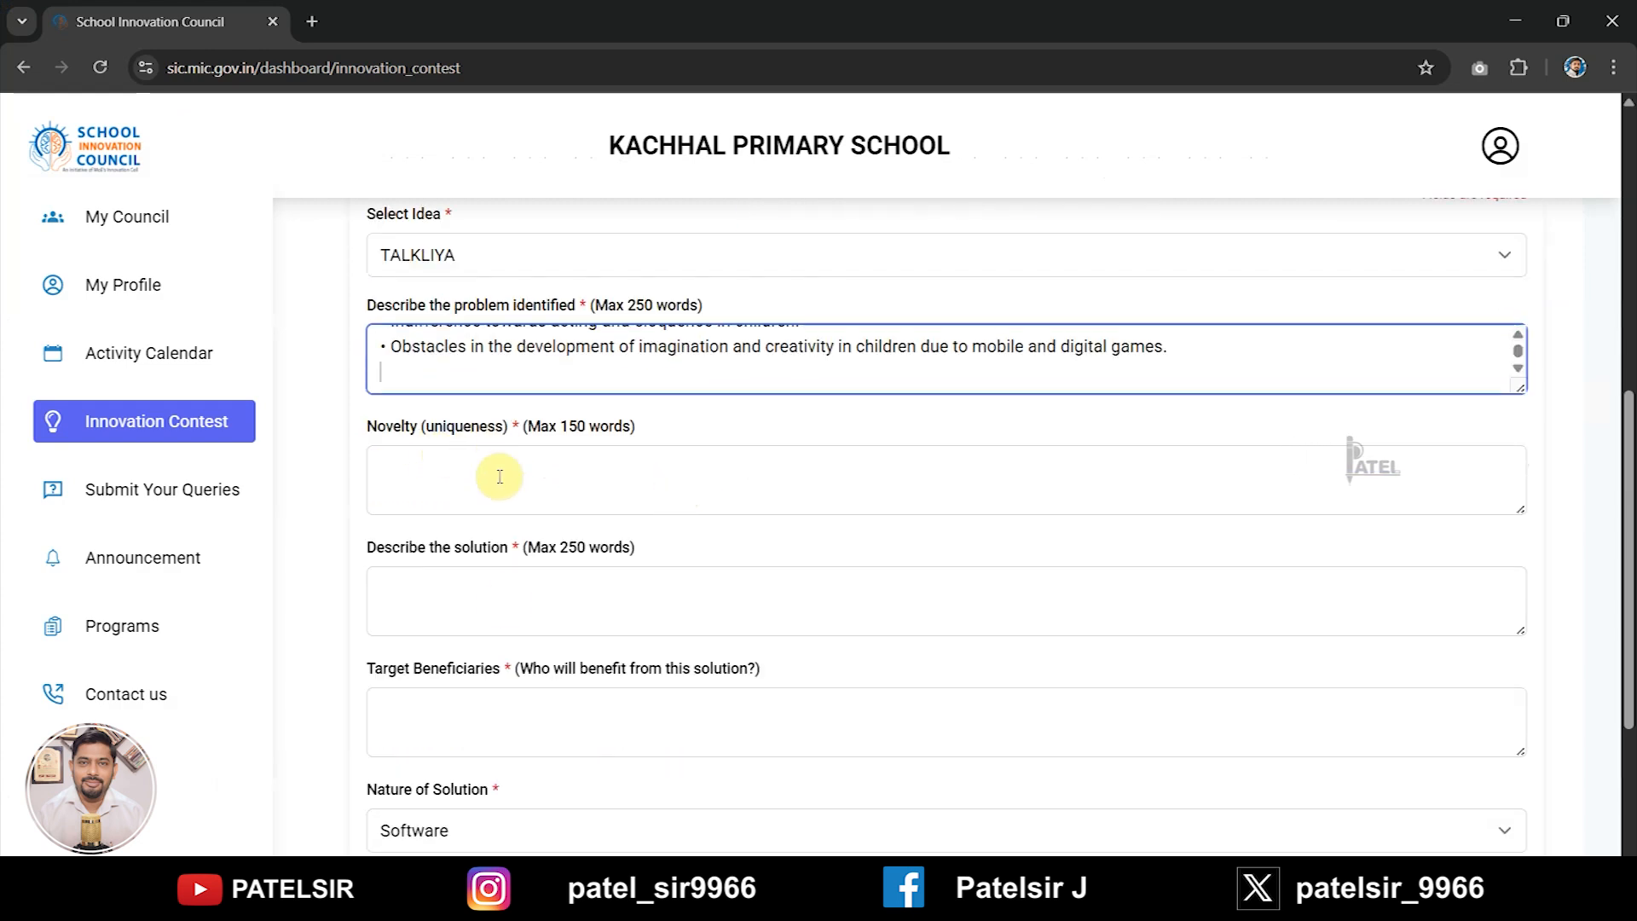
left_click(155, 893)
scroll(558, 534, "down", 4)
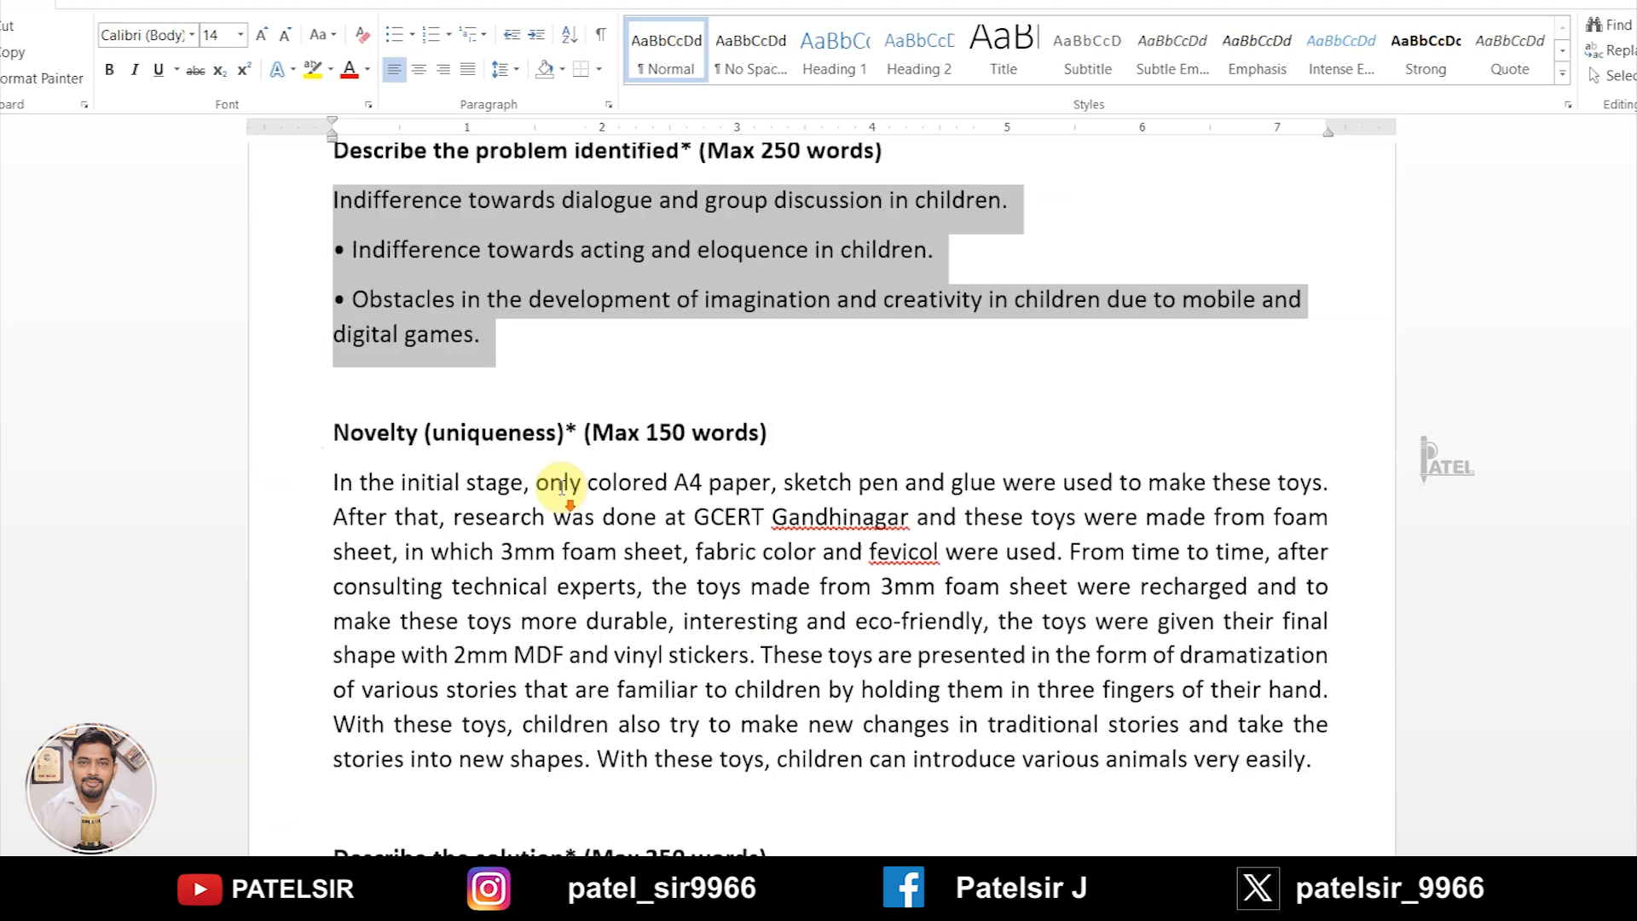
left_click(346, 329)
left_click_drag(345, 328, 1323, 610)
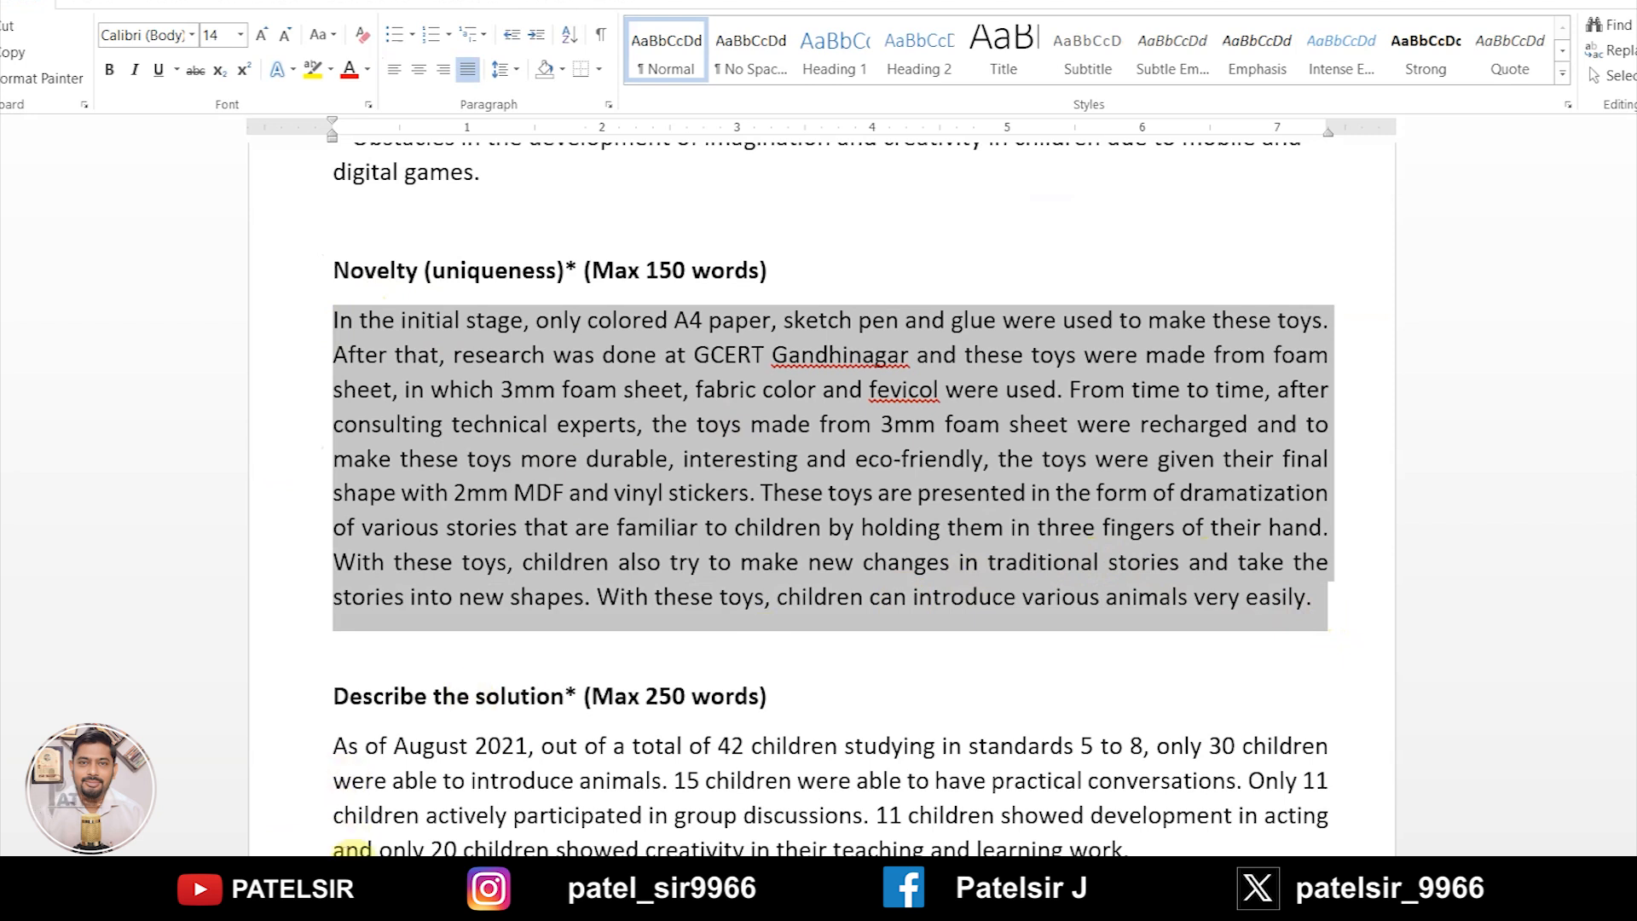
left_click(255, 840)
left_click(445, 478)
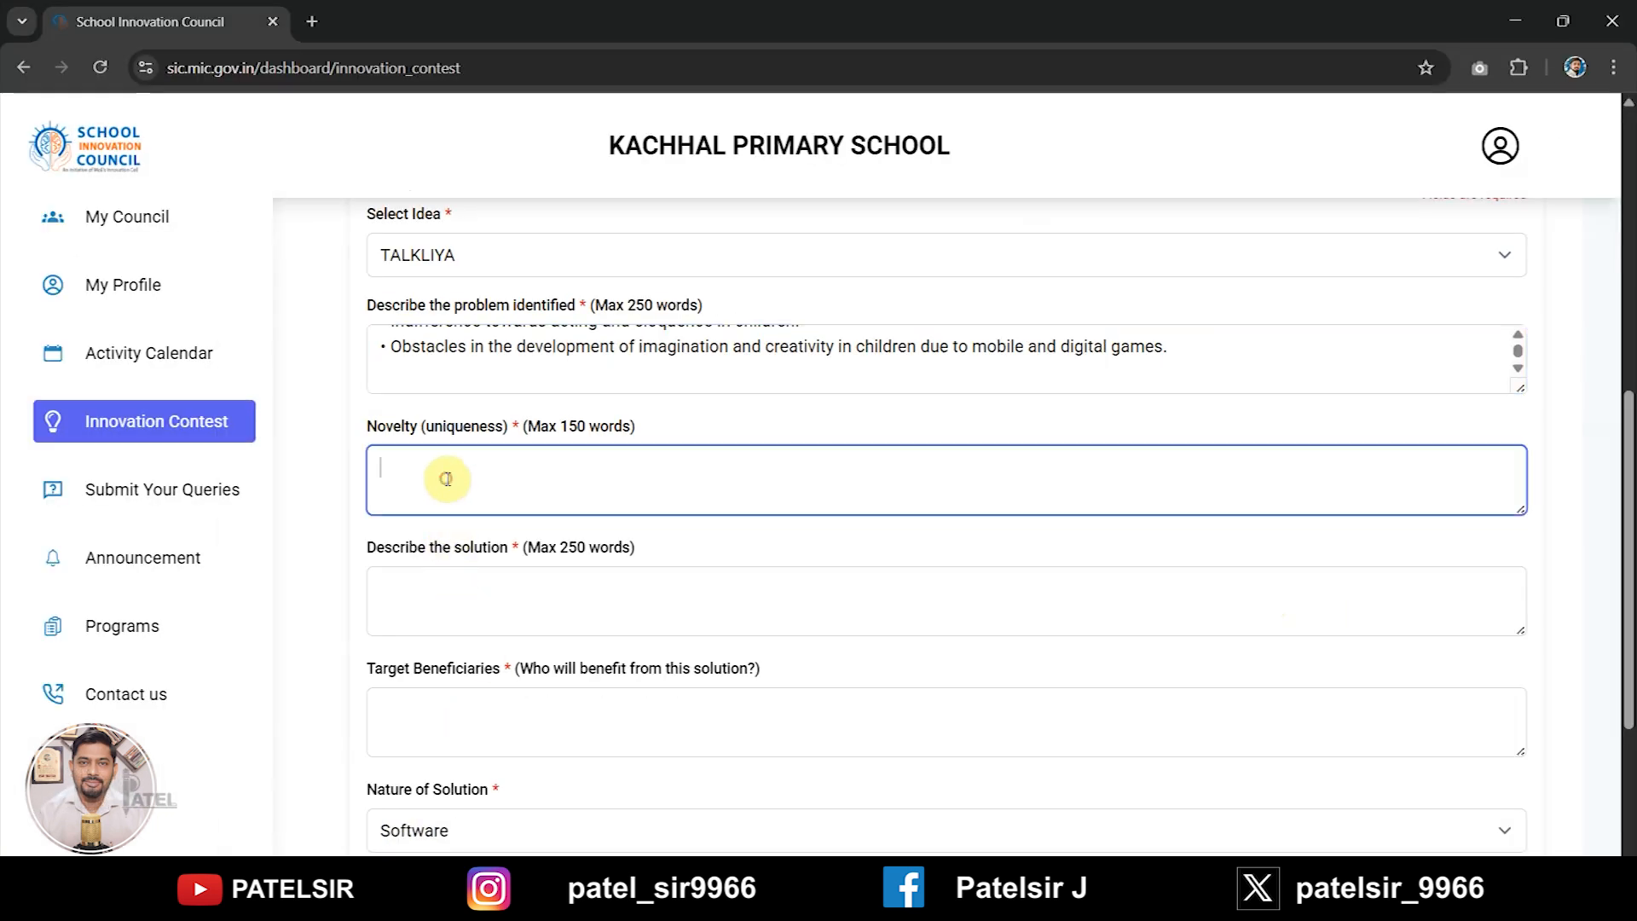
key("ctrl+v")
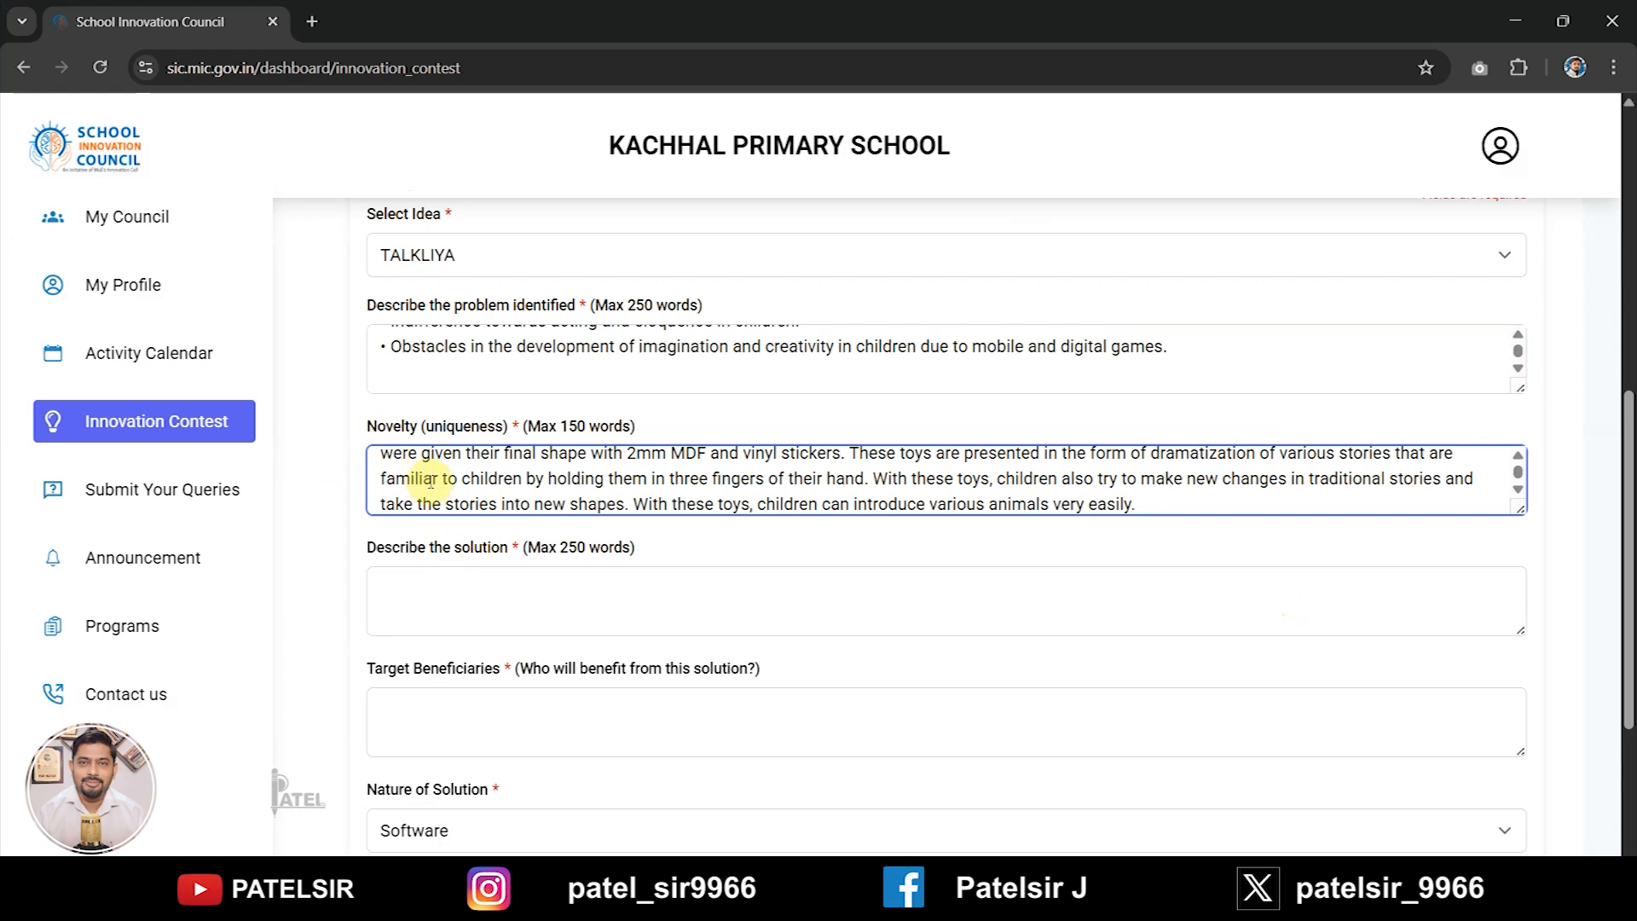
Step: Copy both solution paragraphs from the Word document into the form's "Describe the solution" field
scroll(469, 571, "down", 1)
scroll(464, 561, "down", 1)
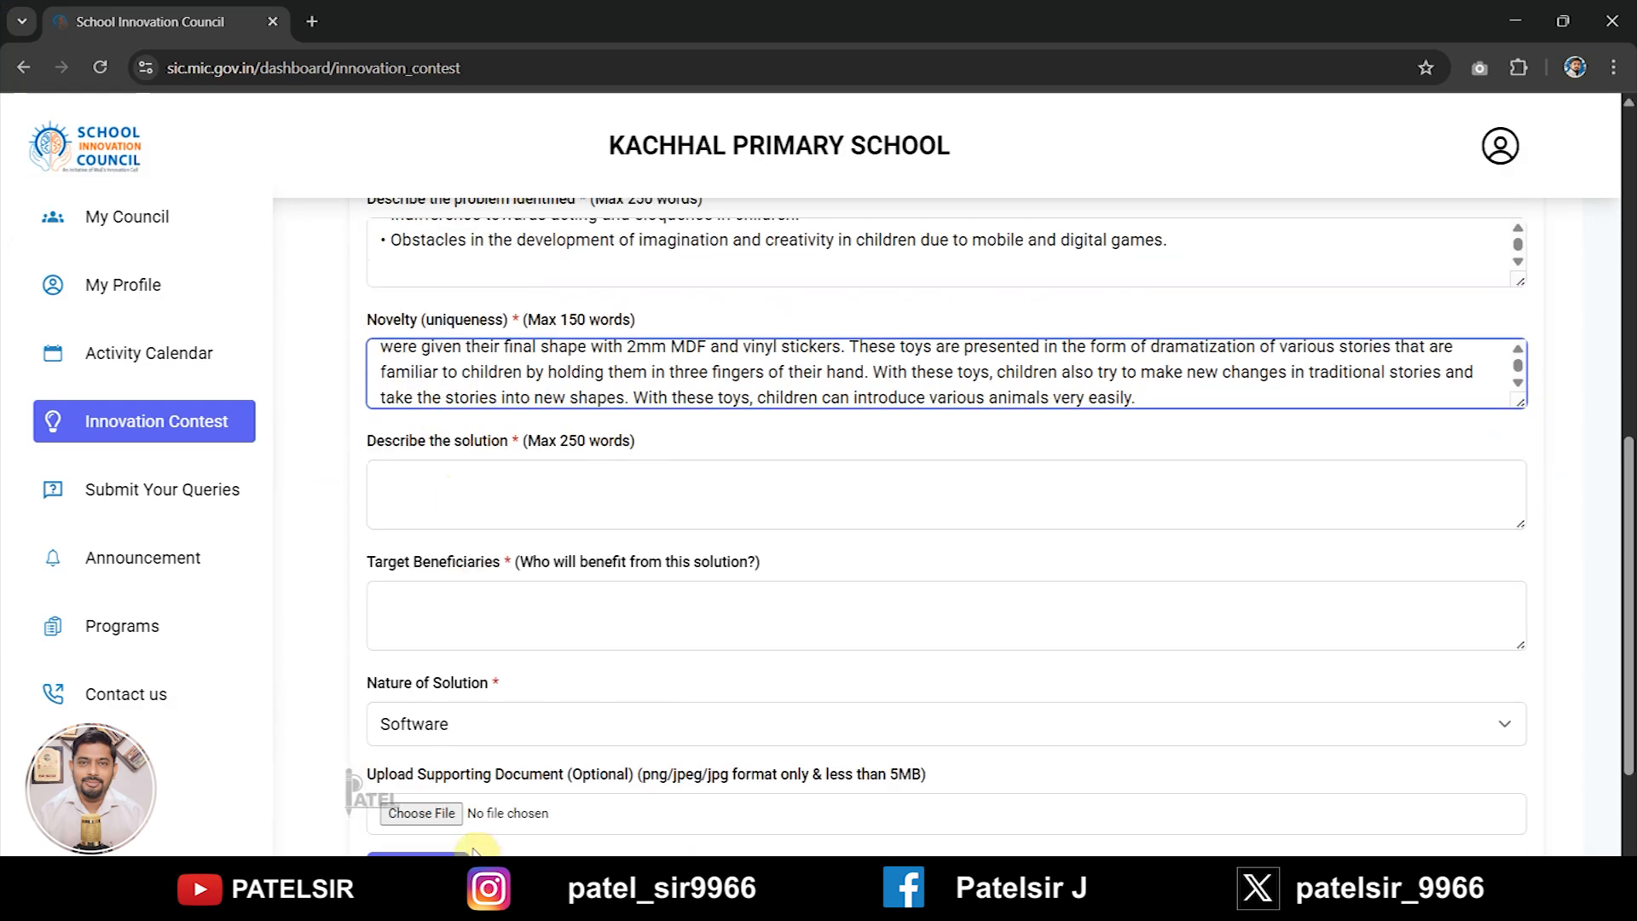
left_click(156, 895)
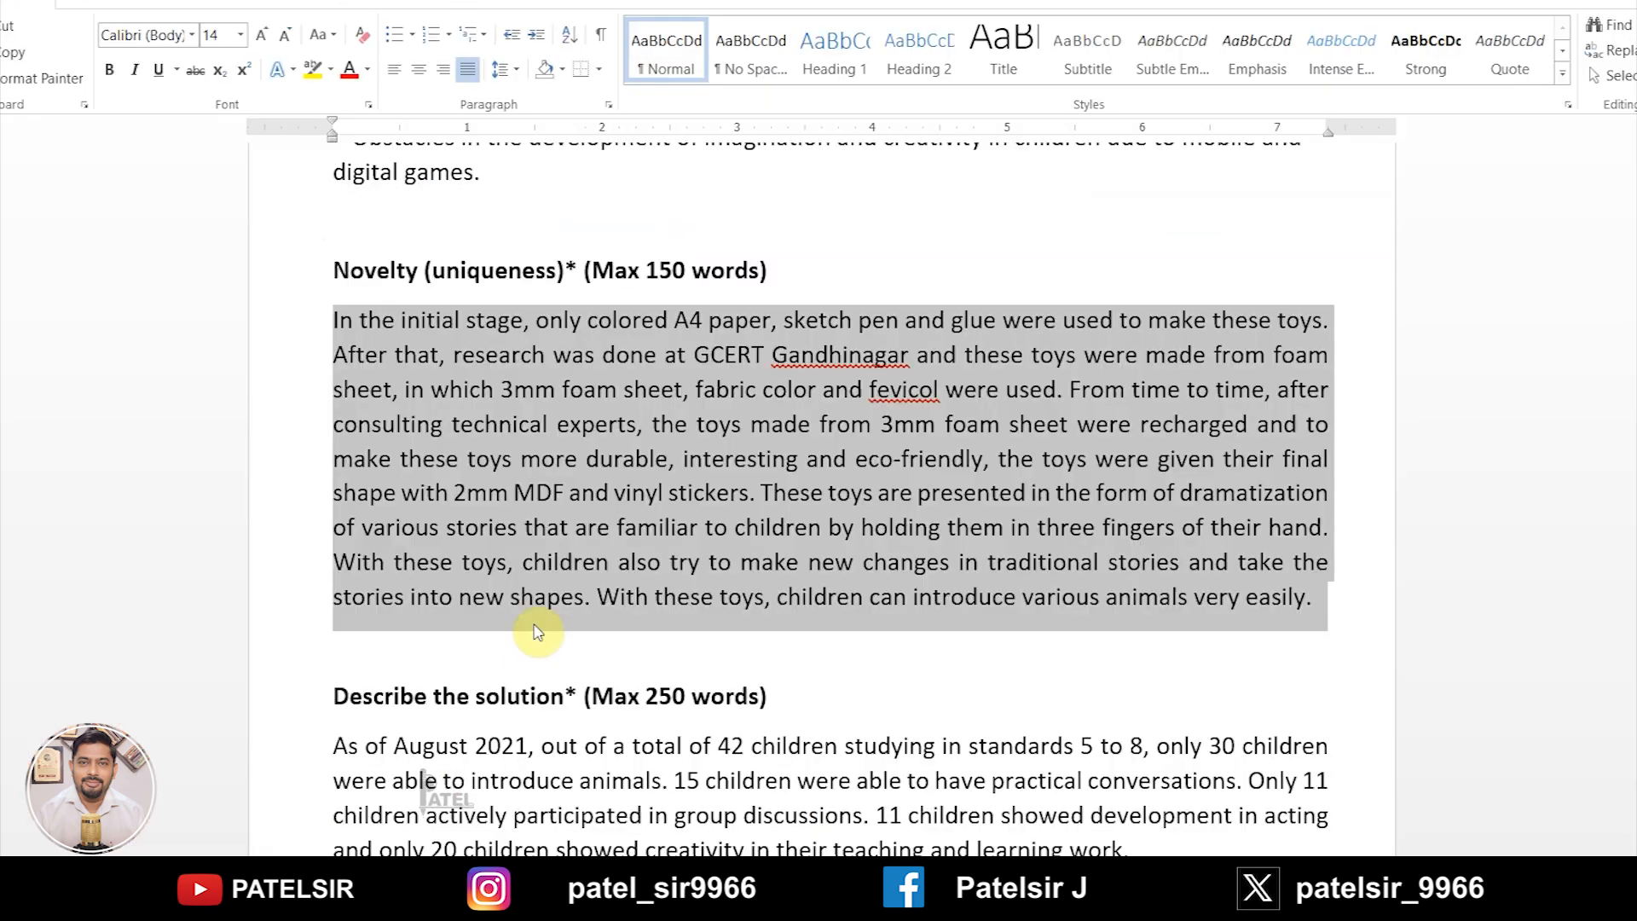
scroll(538, 627, "down", 3)
left_click_drag(333, 475, 1052, 771)
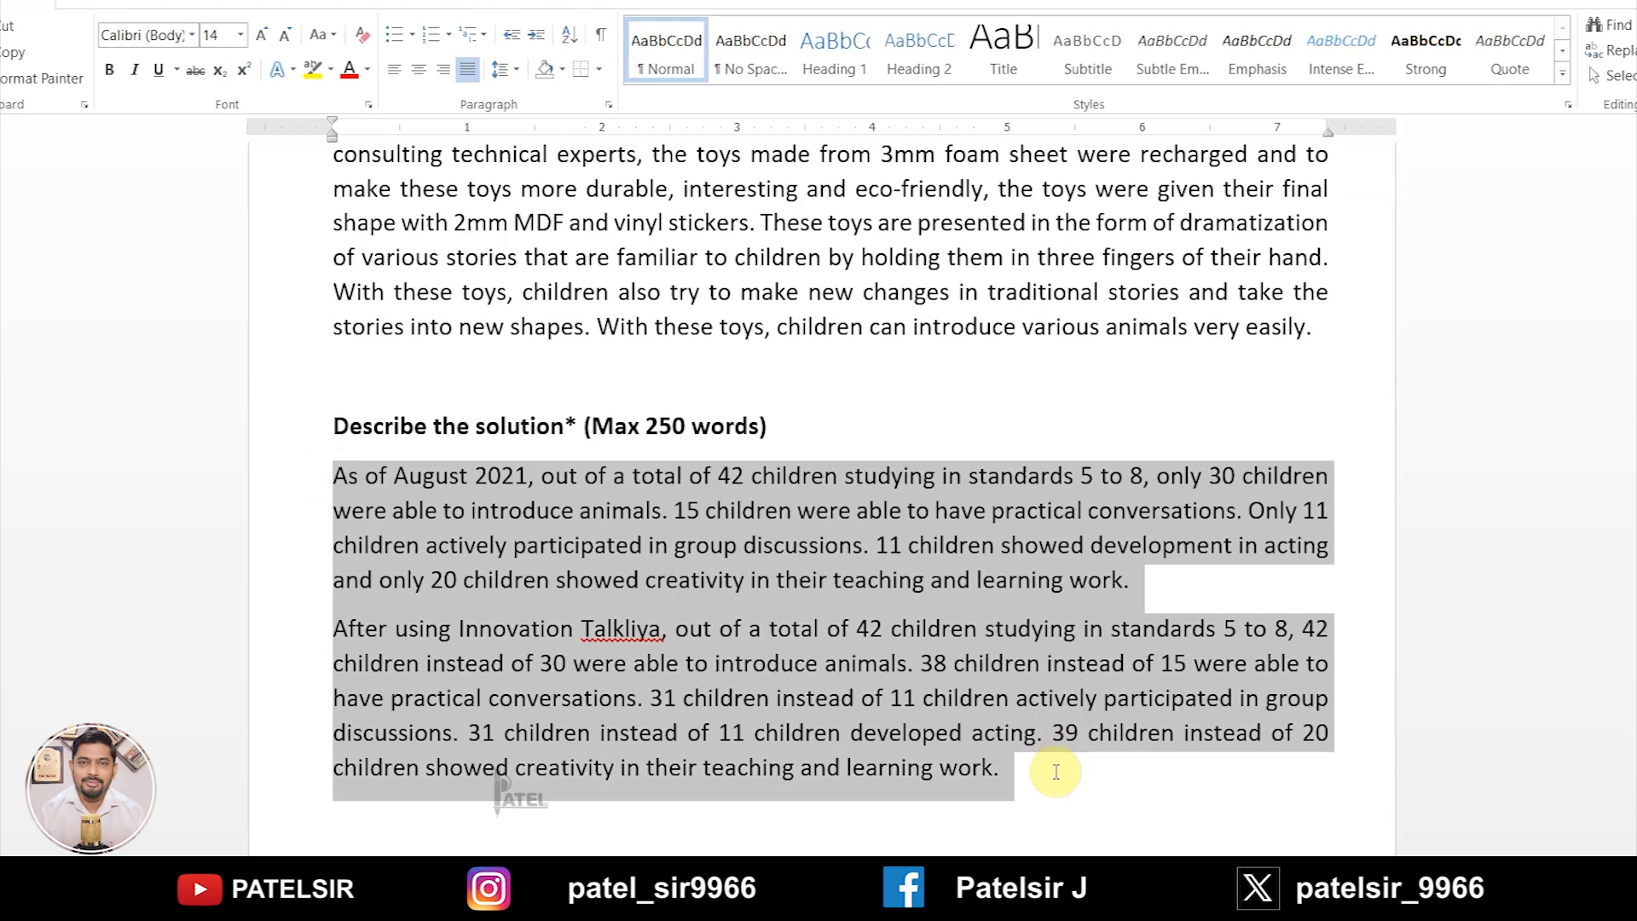
key("alt+Tab")
left_click(443, 475)
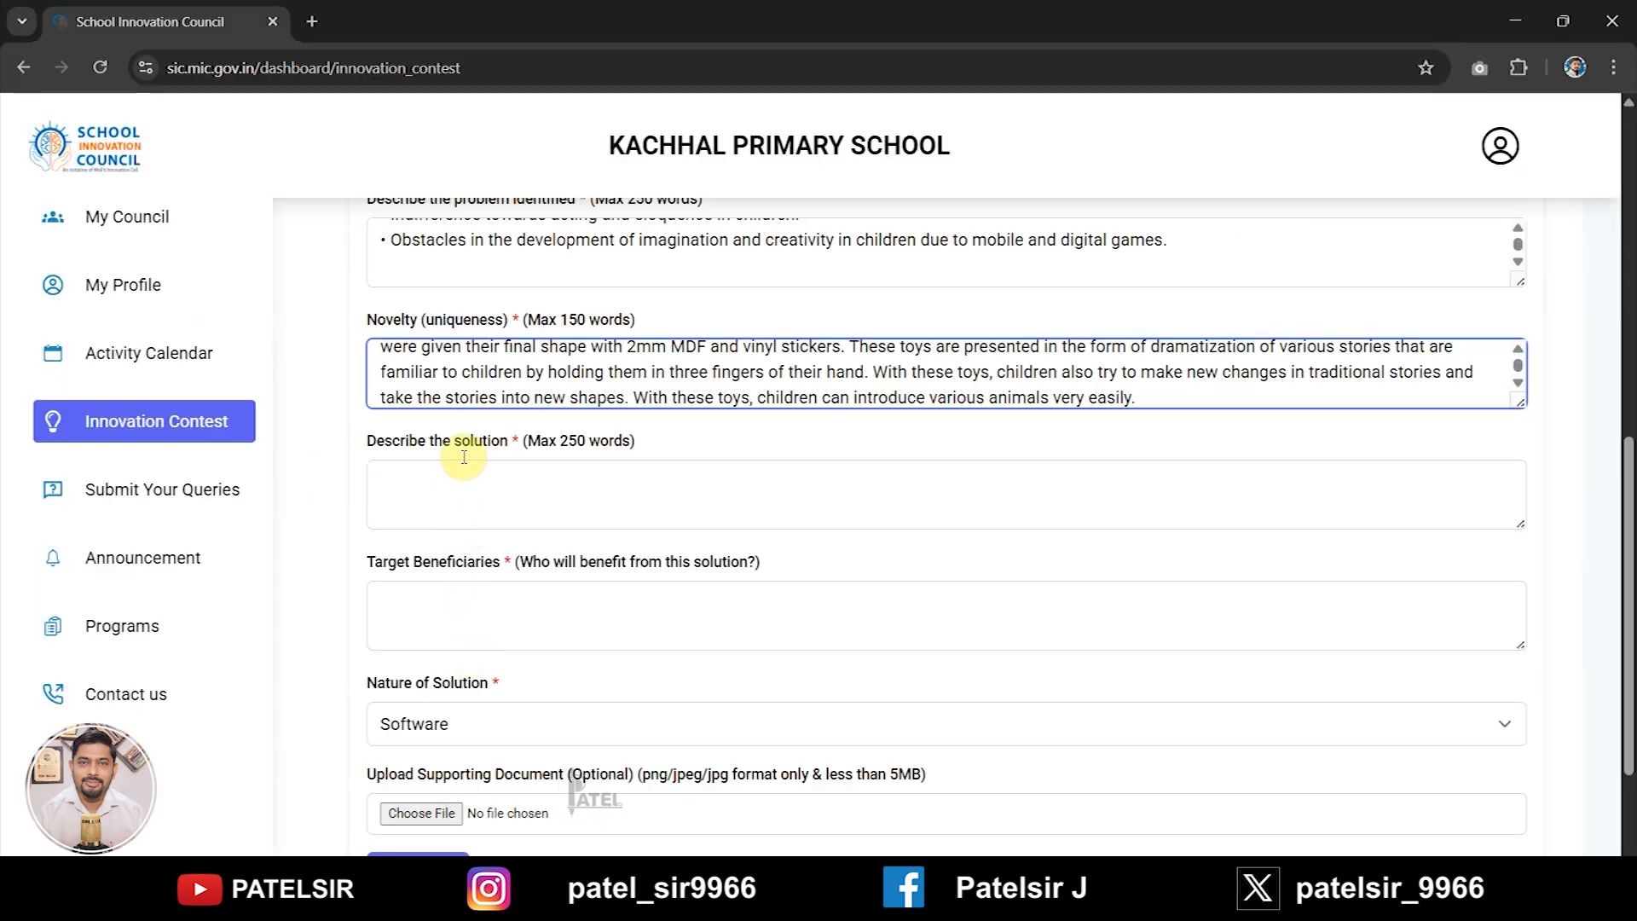
key("ctrl+v")
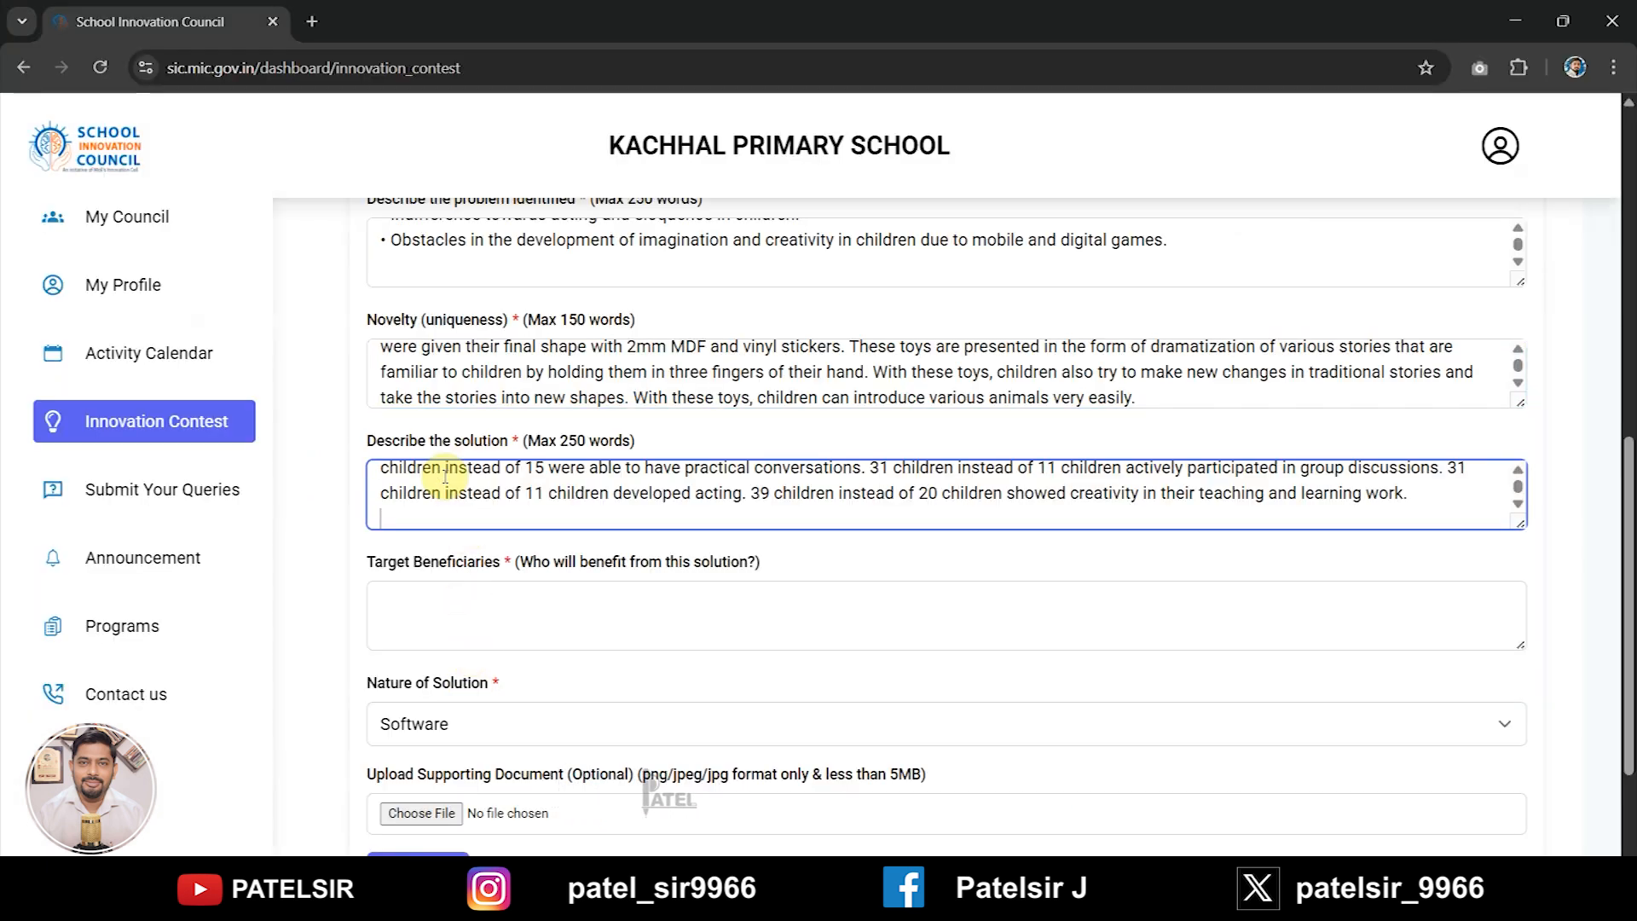
Step: Copy the bulleted list of target beneficiaries from the Word document into the form's "Target Beneficiaries" field
scroll(511, 493, "down", 1)
scroll(503, 488, "down", 1)
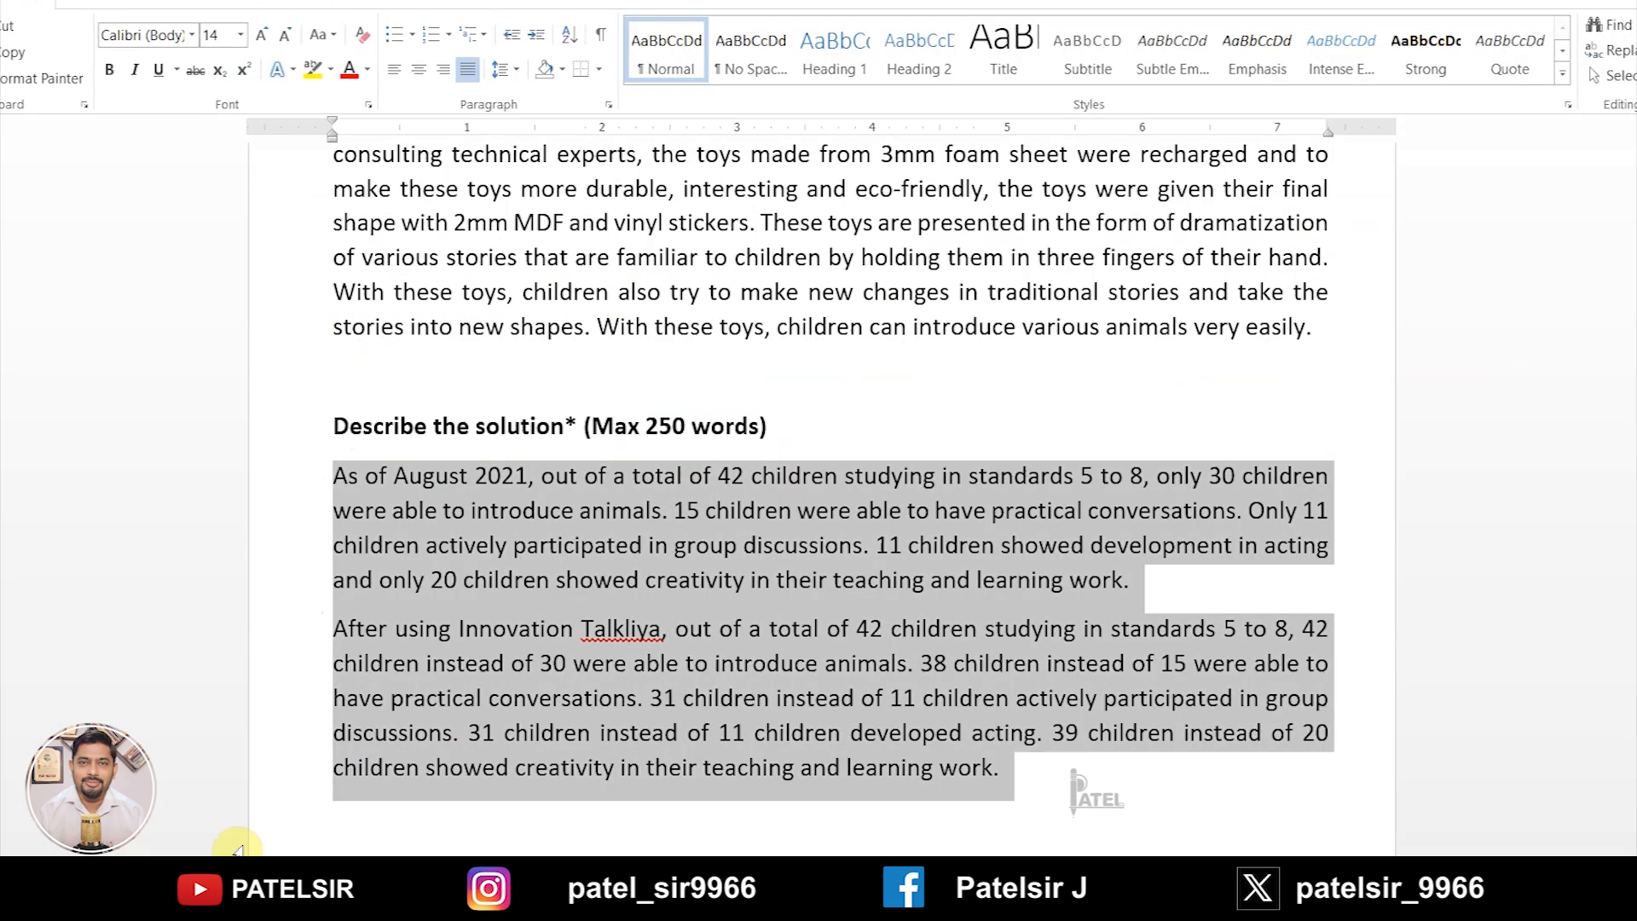
scroll(535, 537, "down", 7)
left_click_drag(355, 256, 793, 535)
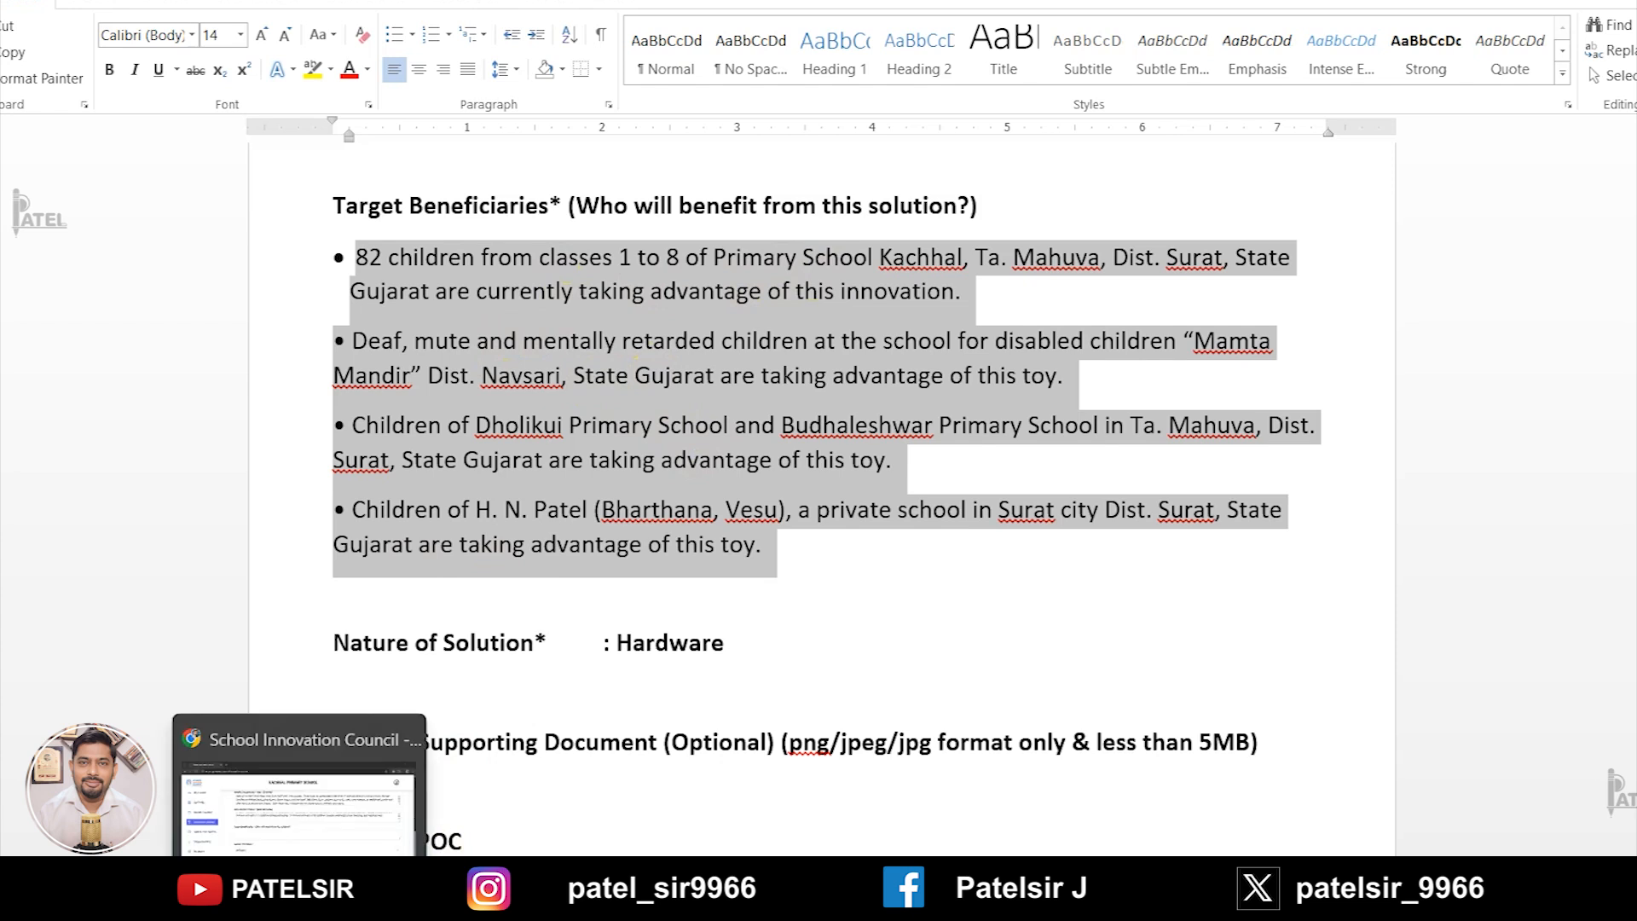
left_click(299, 907)
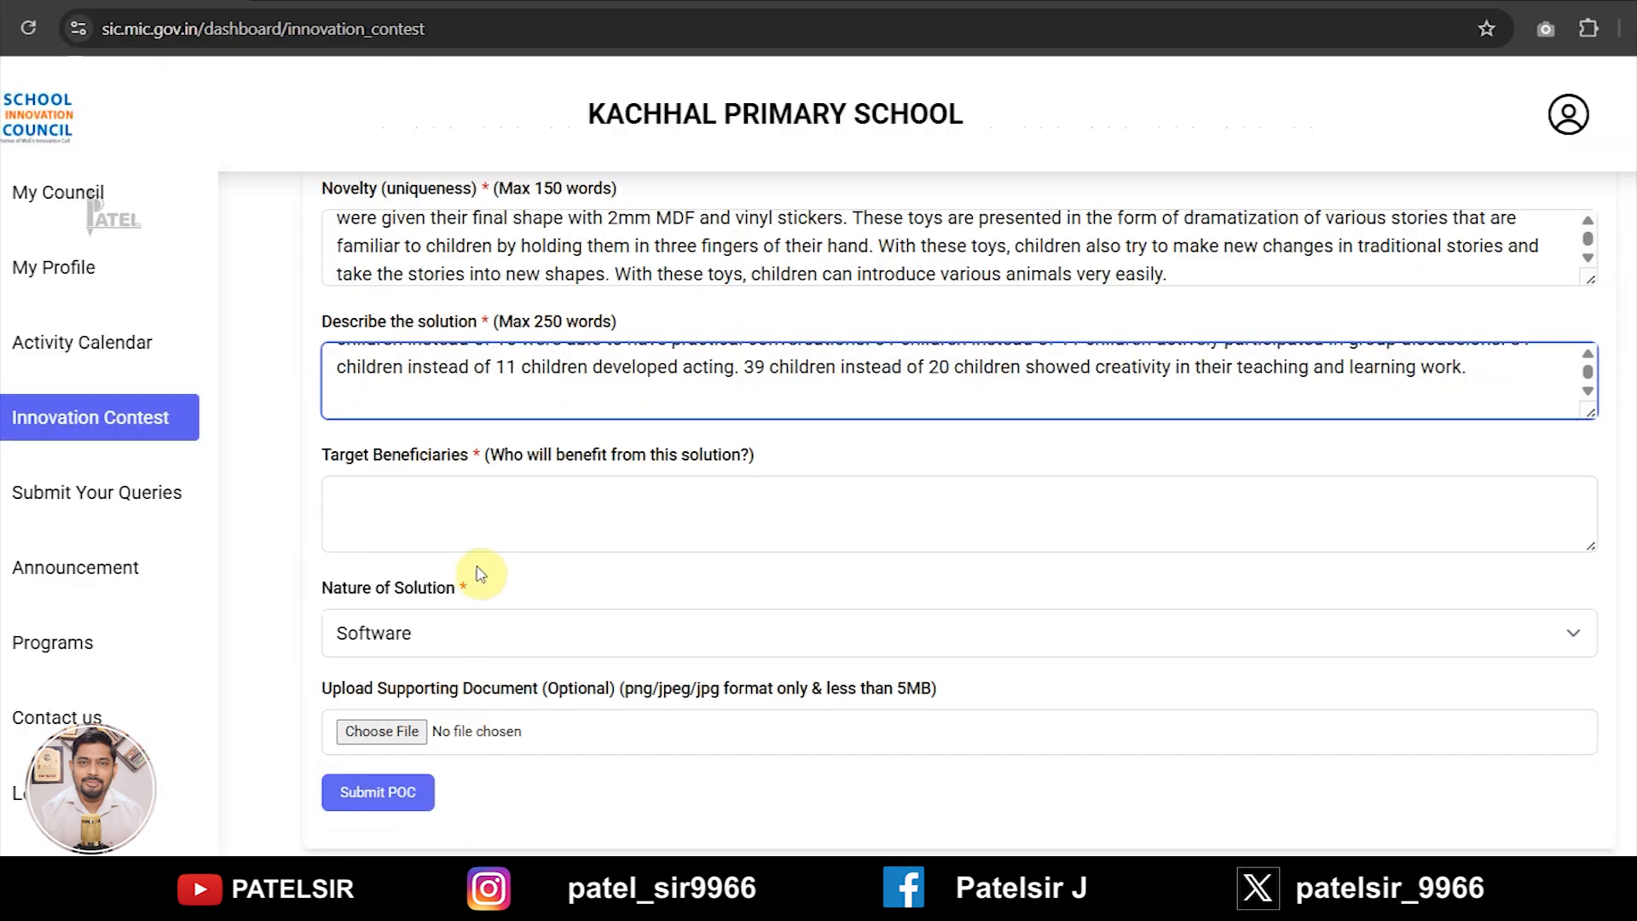
left_click(482, 505)
key("ctrl+v")
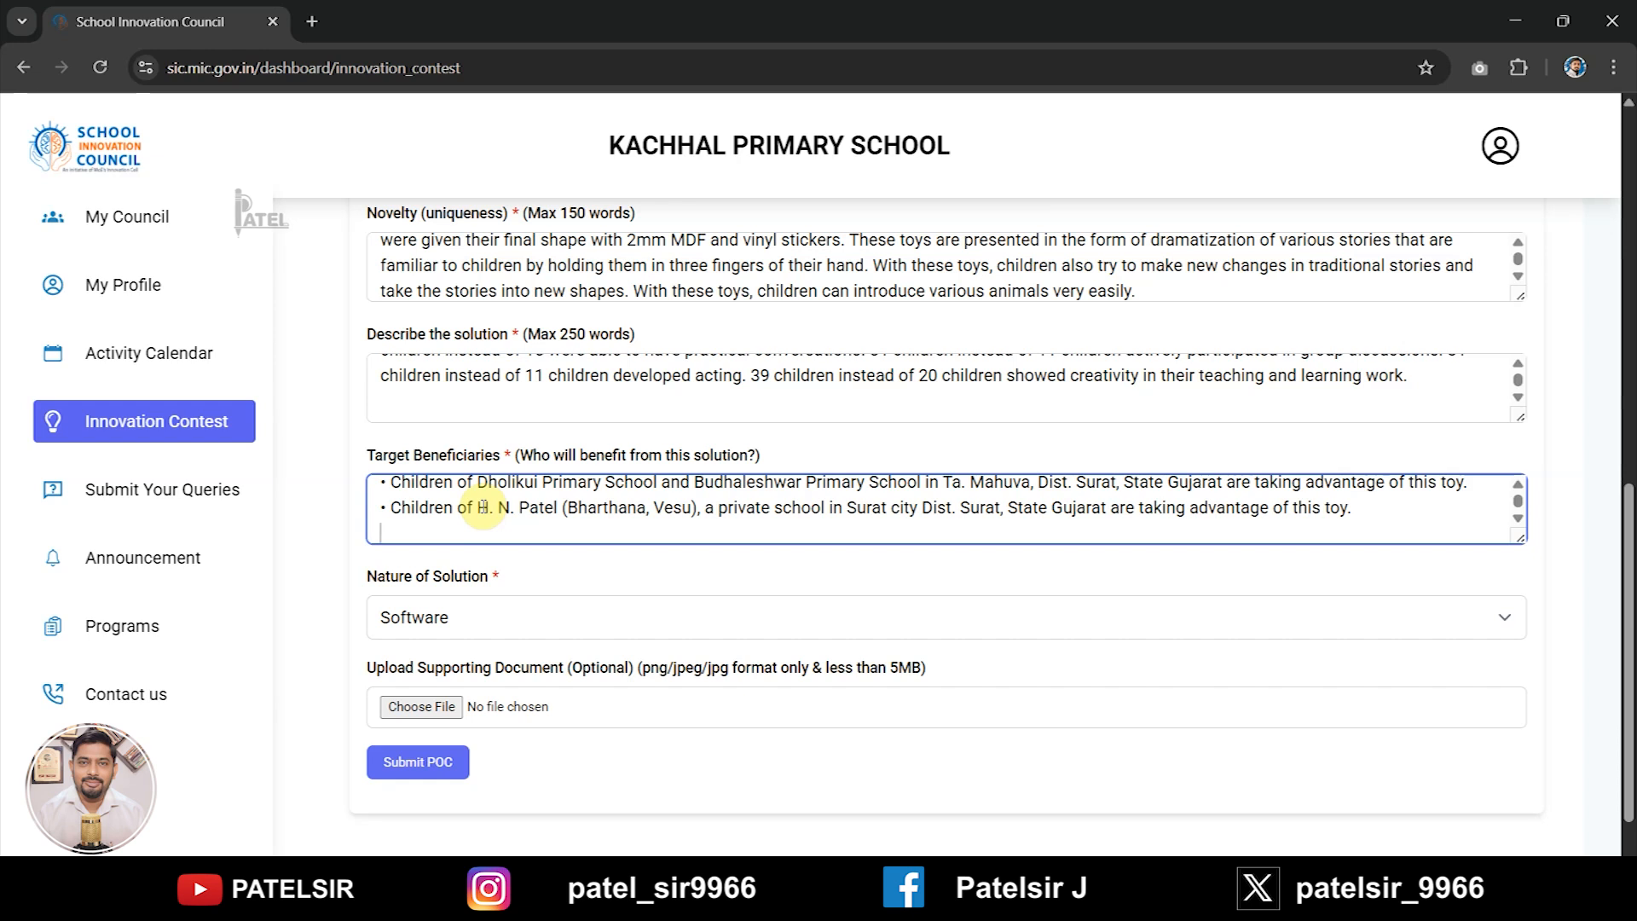
Step: Set the proof of concept's nature of solution to Hardware
scroll(481, 507, "down", 1)
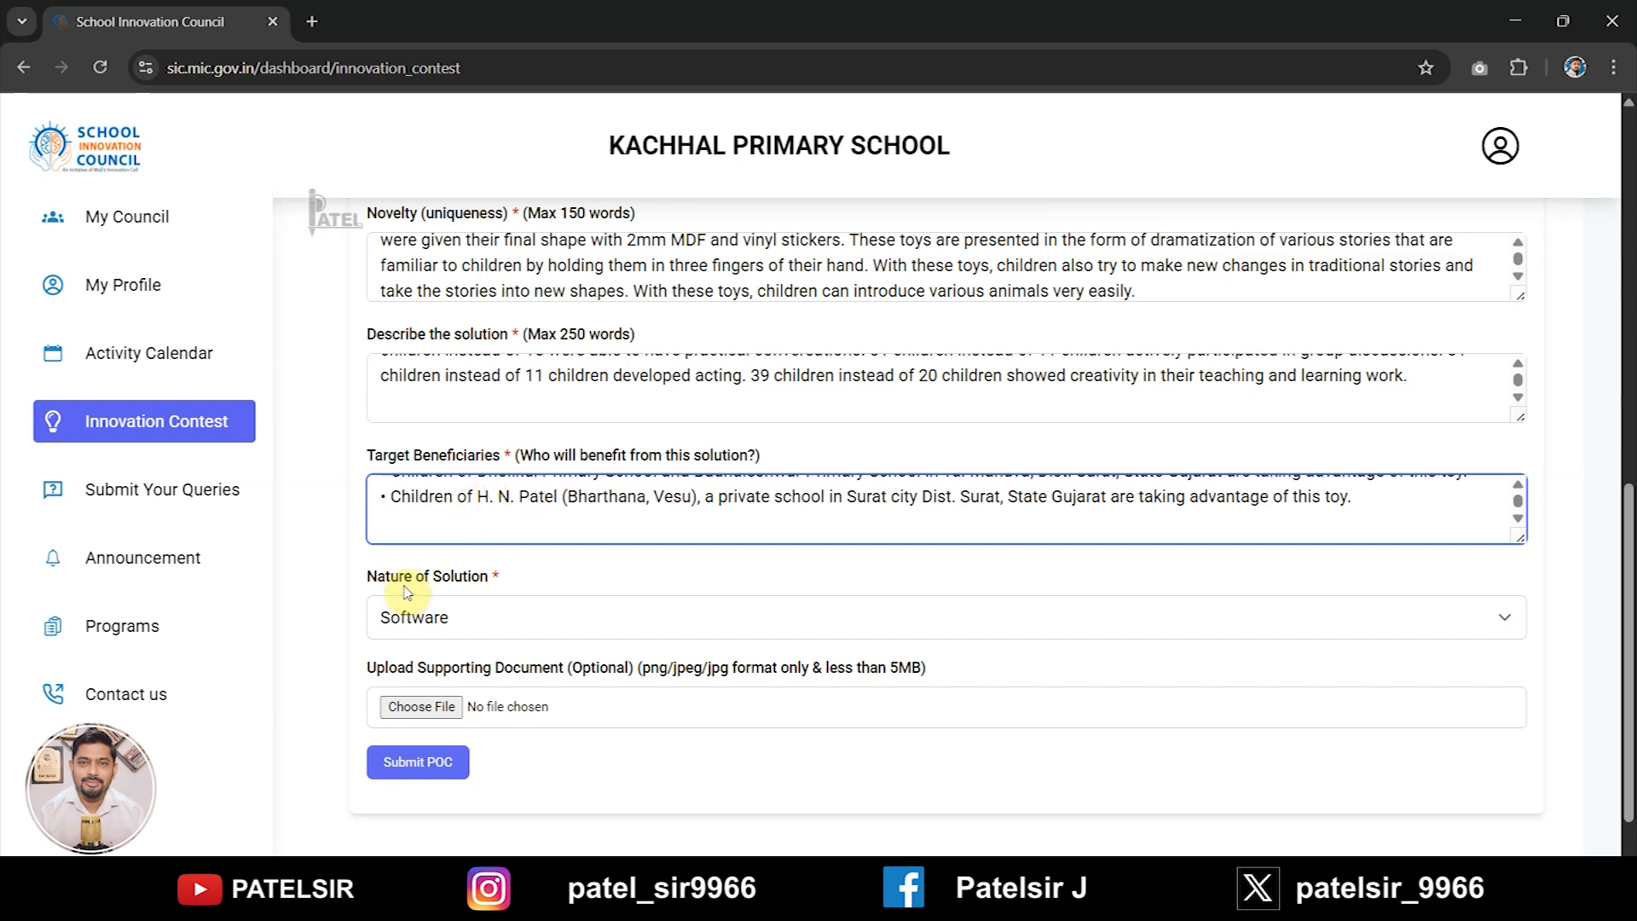
left_click(459, 618)
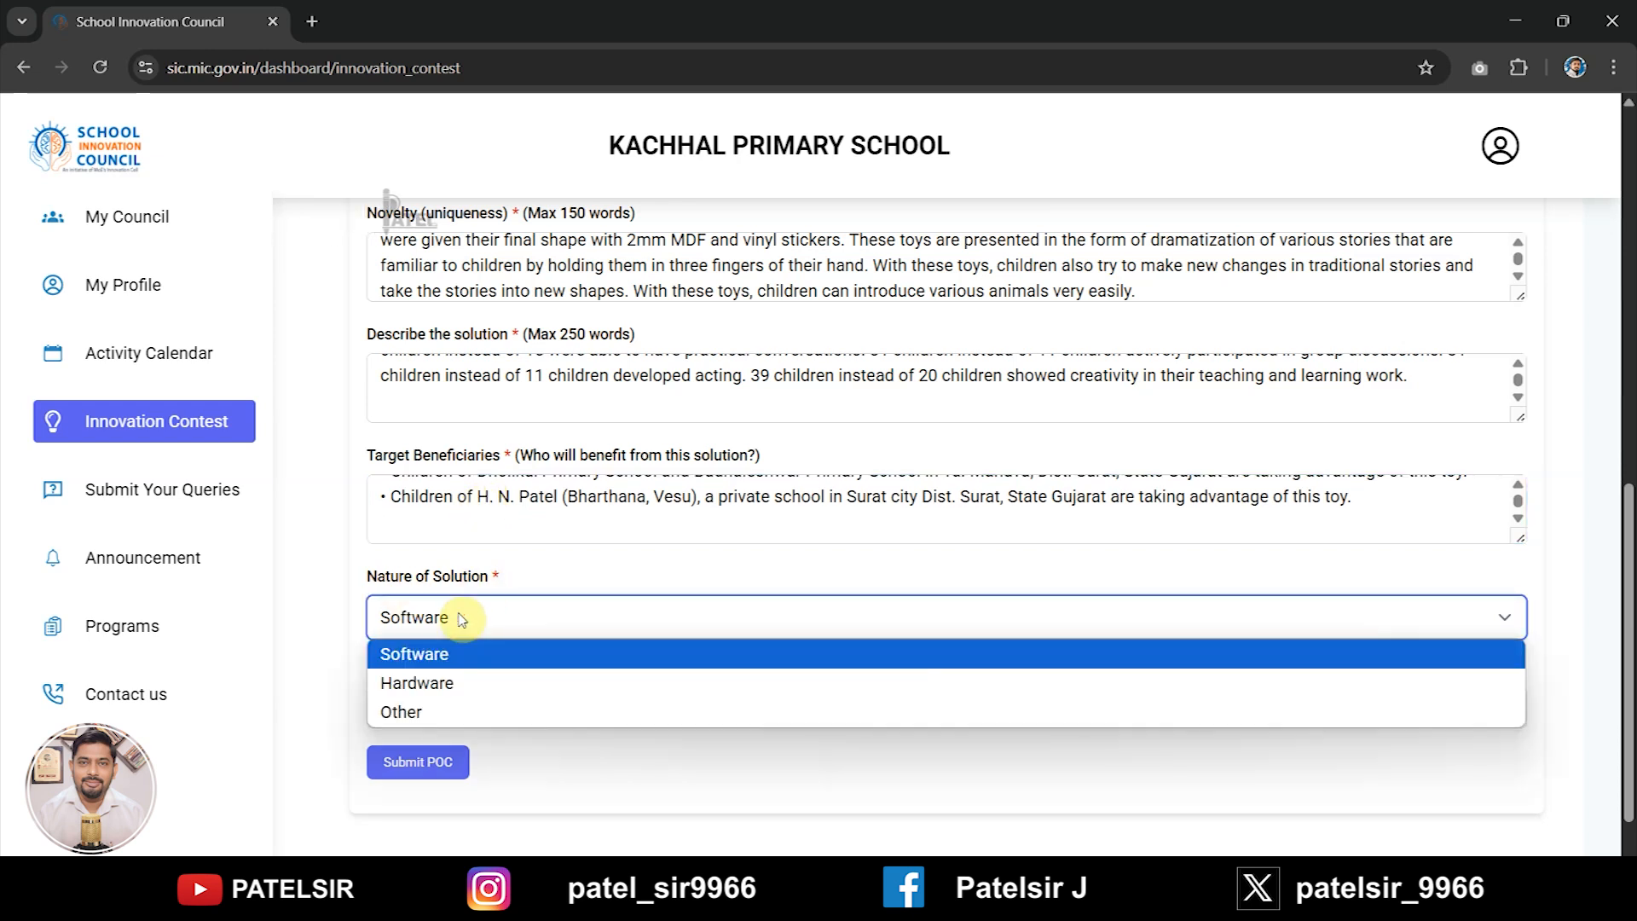
left_click(454, 685)
scroll(443, 655, "down", 1)
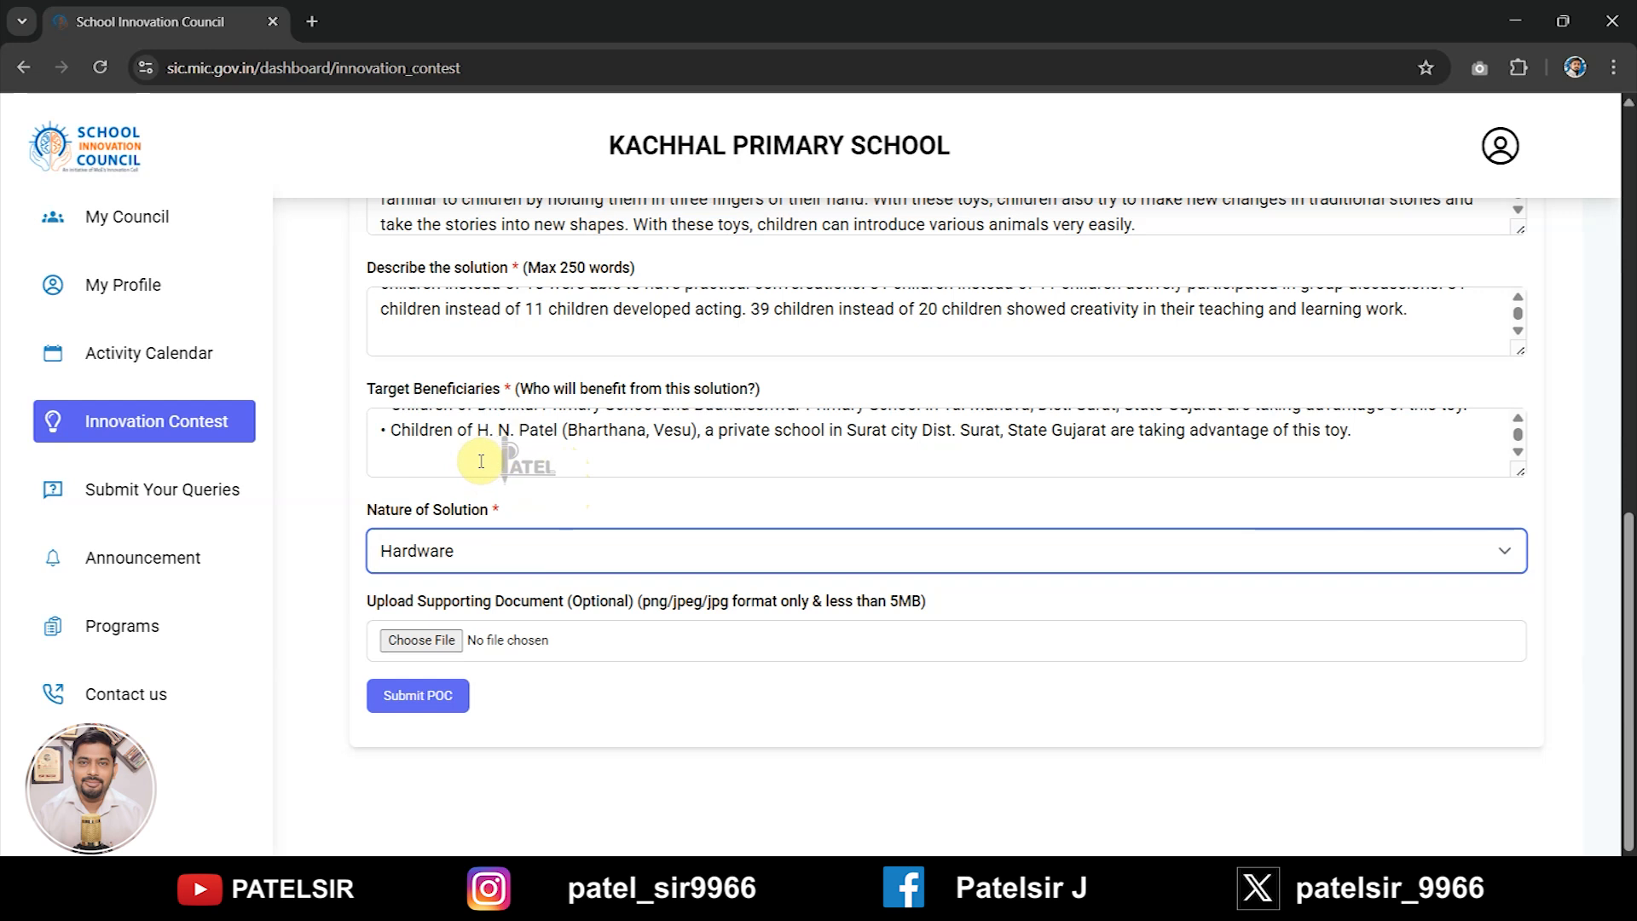
Step: Attach "1 - Talkliya - JPG.jpg" from the 2024 - 25 School Innovation Council folder as the supporting document
left_click(418, 640)
left_click(101, 273)
double_click(401, 191)
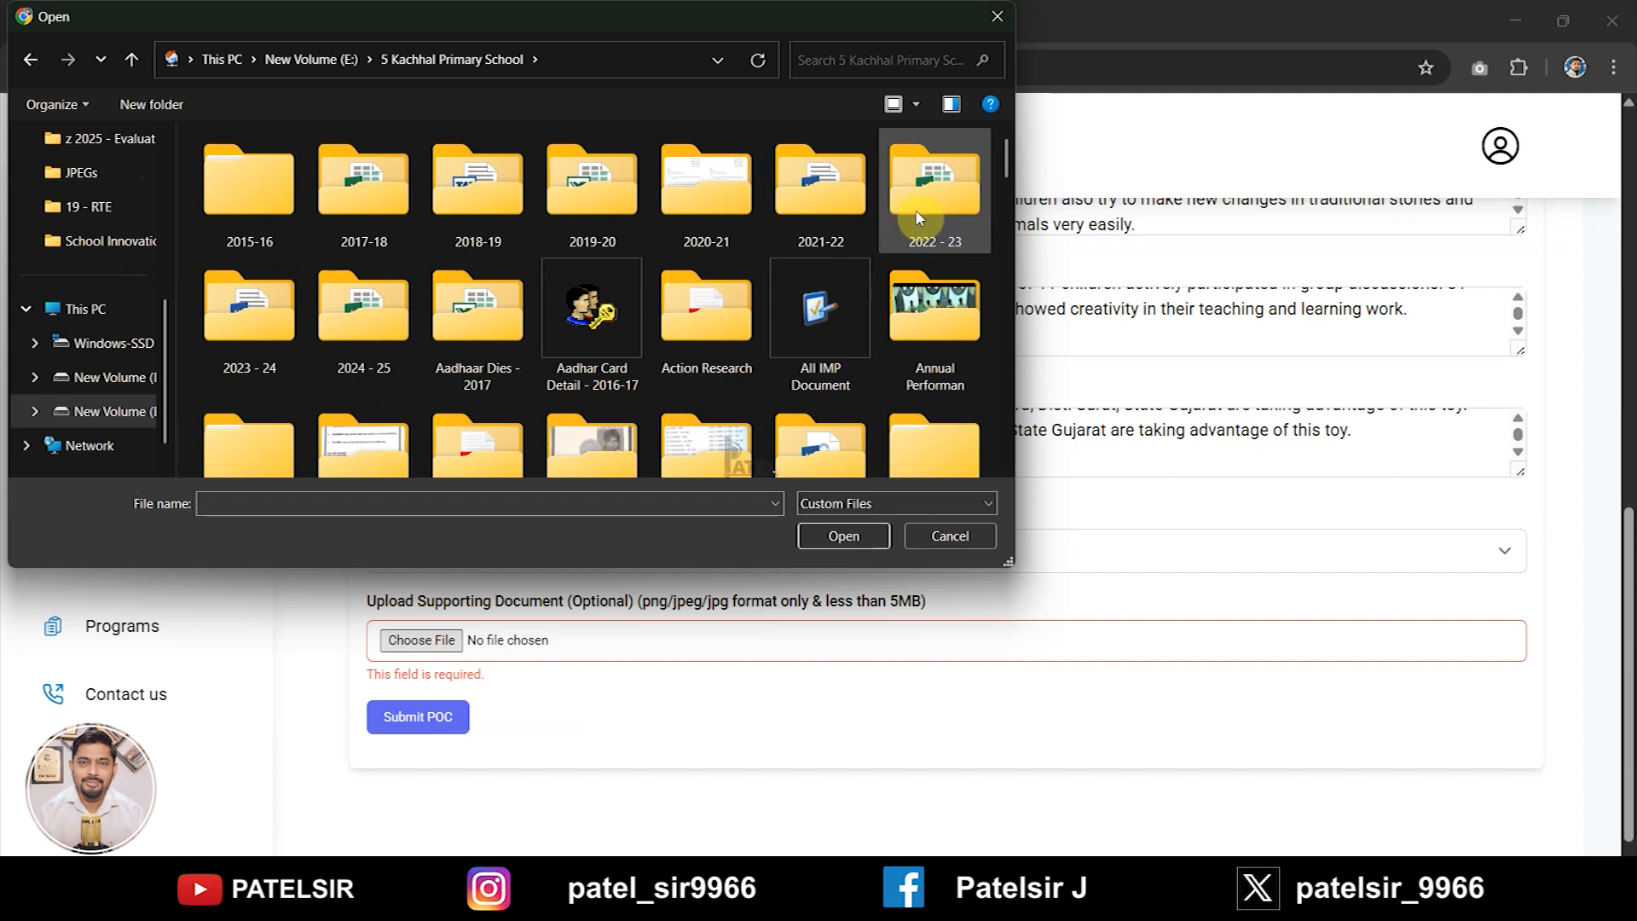
double_click(342, 319)
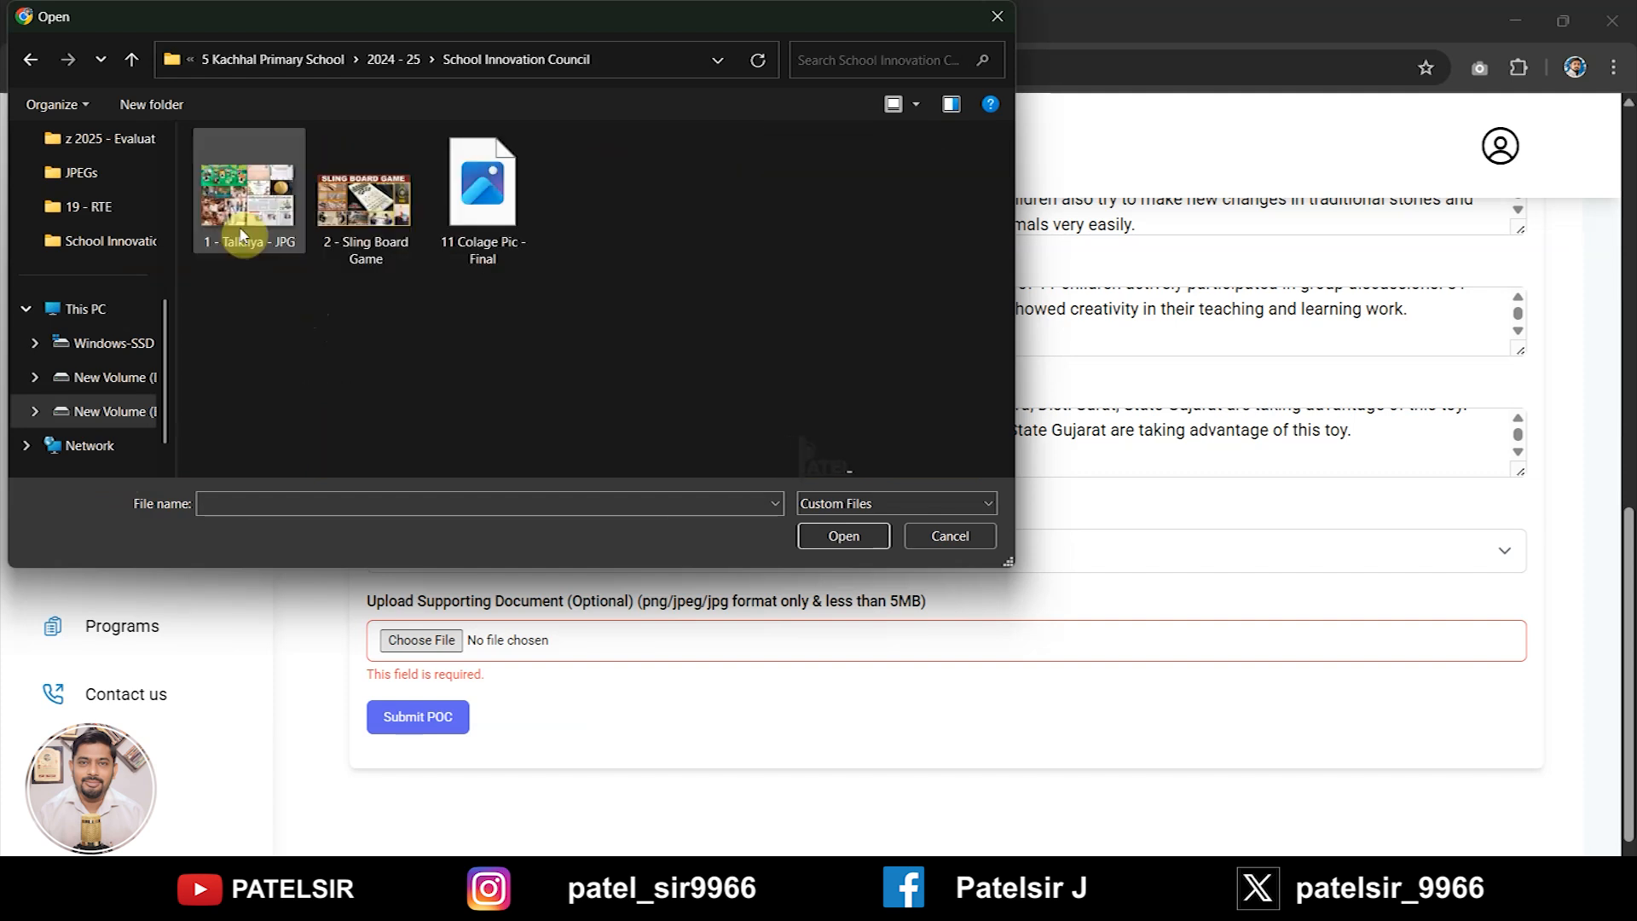
left_click(241, 236)
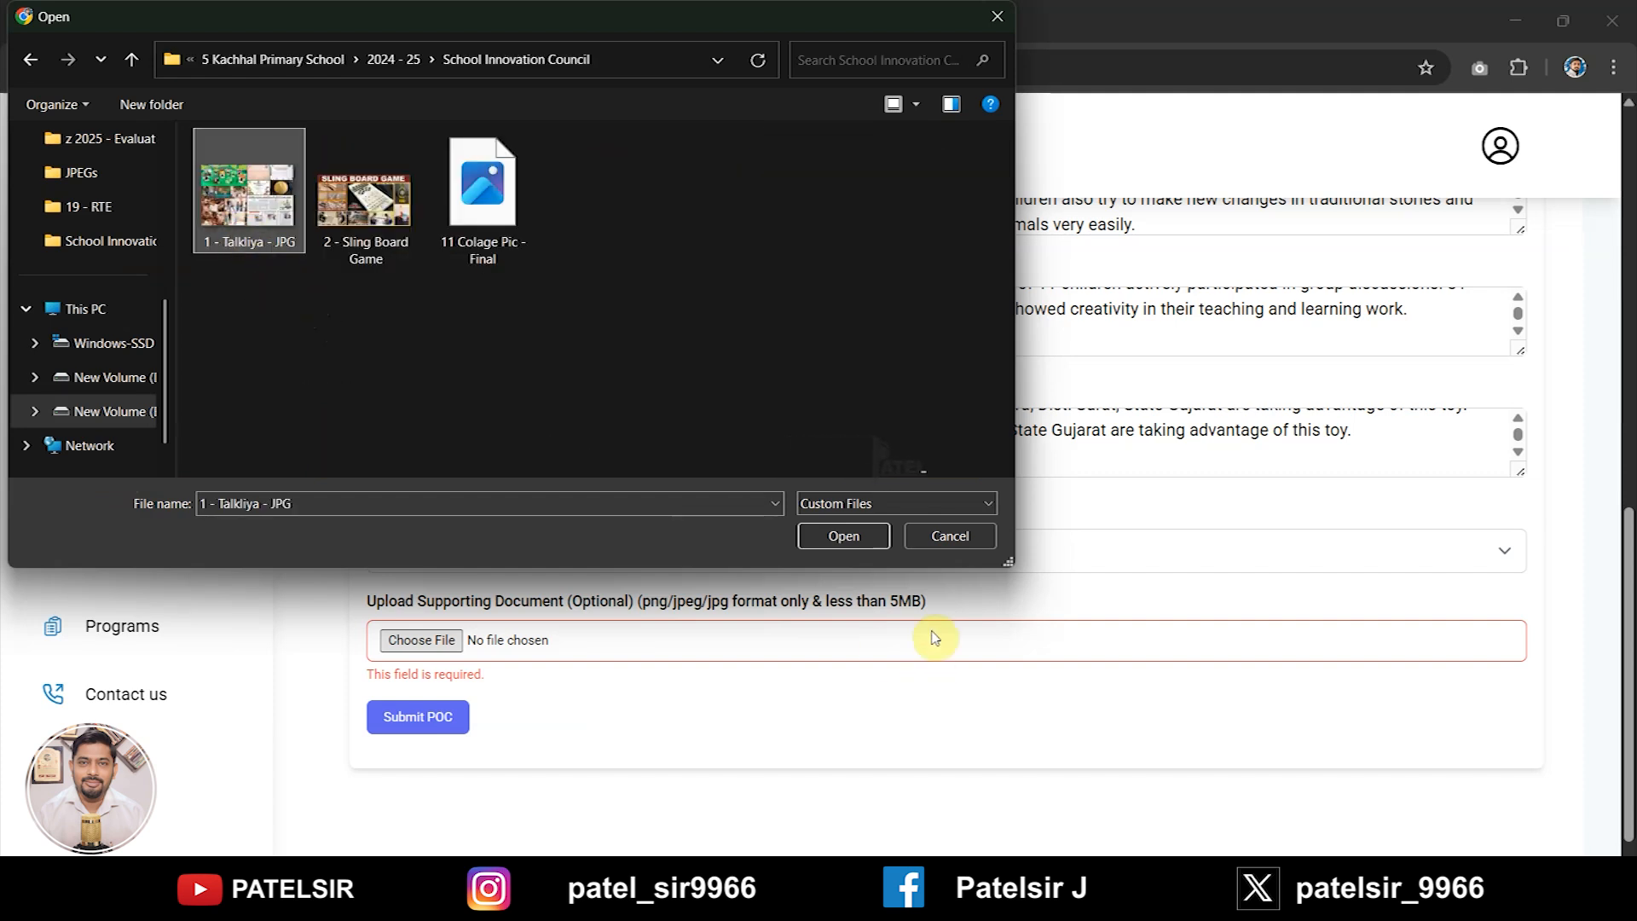
left_click(842, 537)
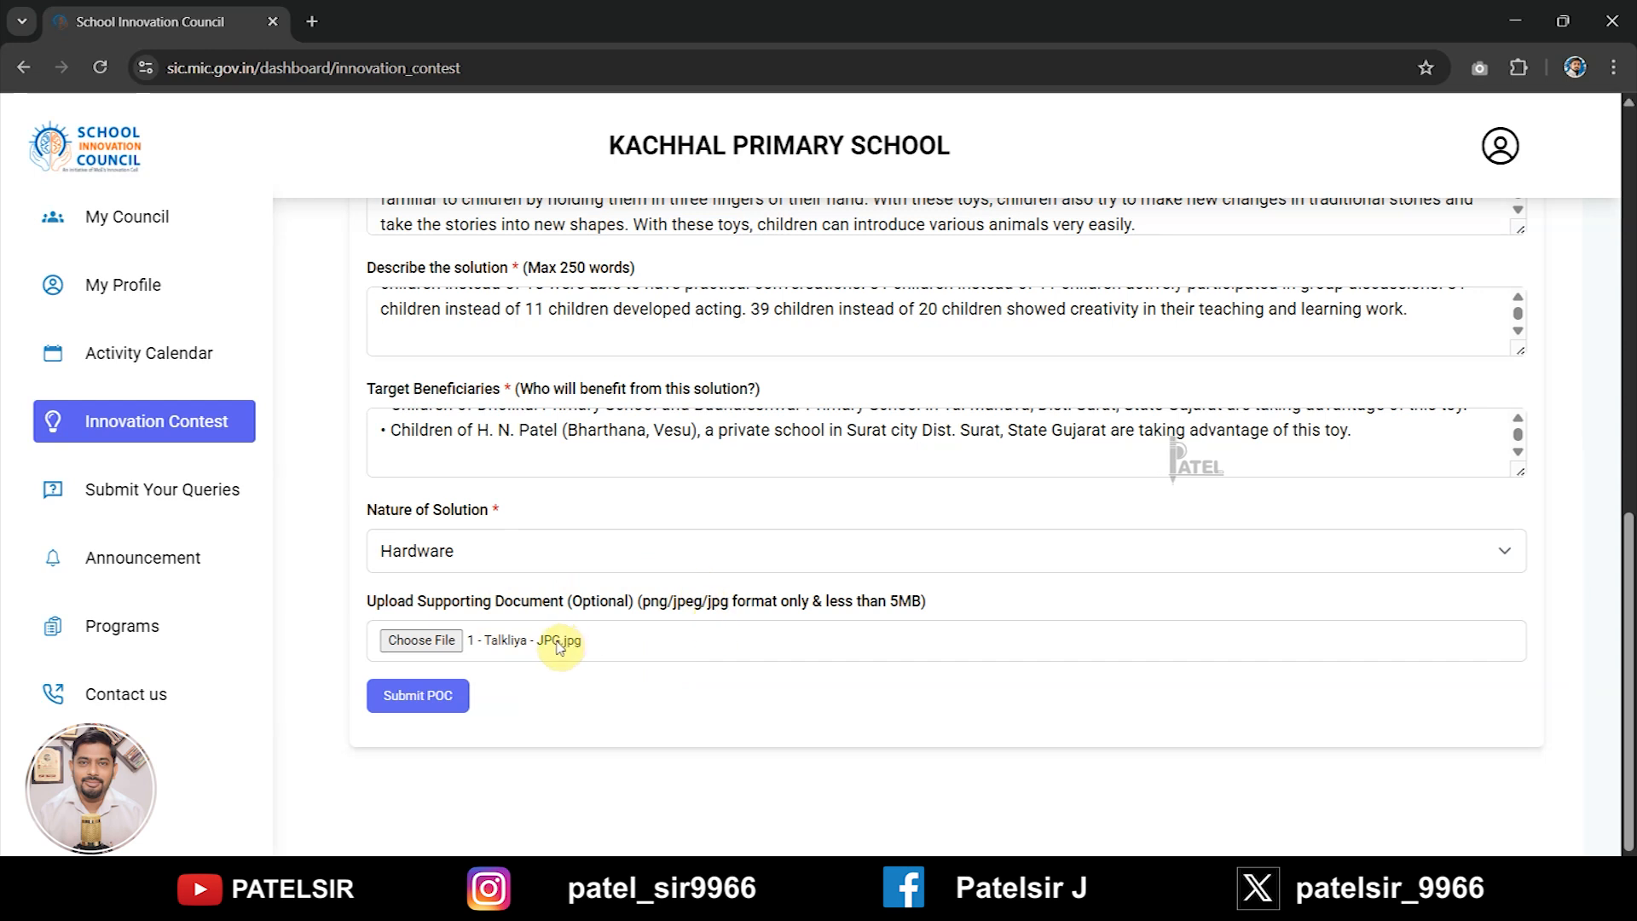
Step: Submit the proof of concept and check the Submitted POC list in the Proof of Concept/Prototyping section
left_click(418, 698)
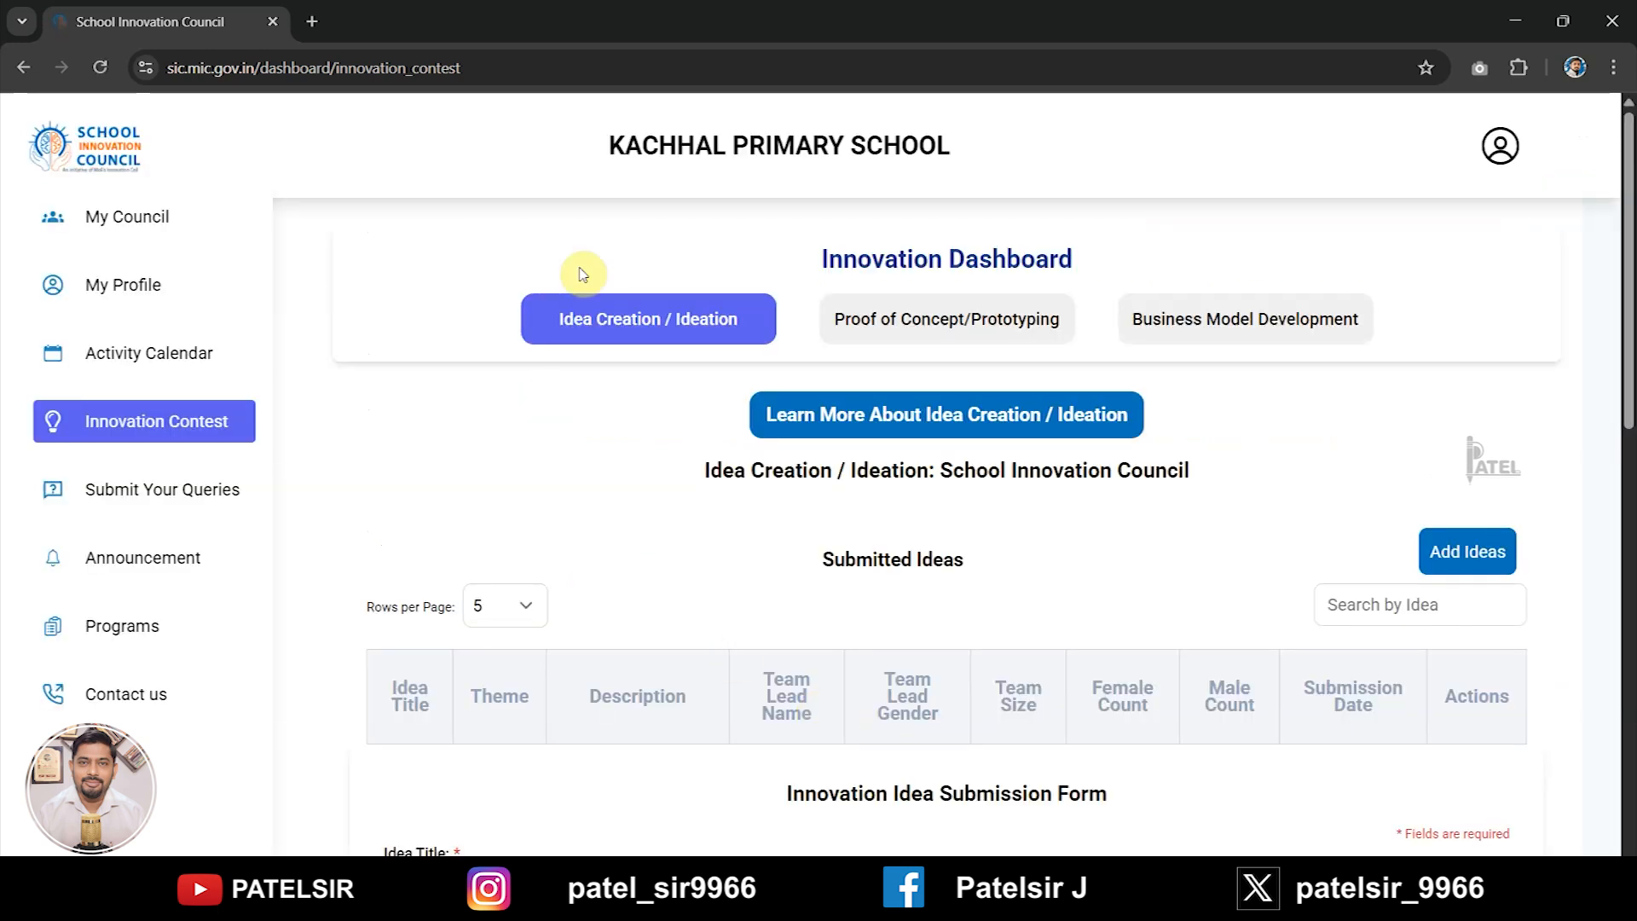
scroll(773, 500, "down", 1)
scroll(776, 486, "up", 1)
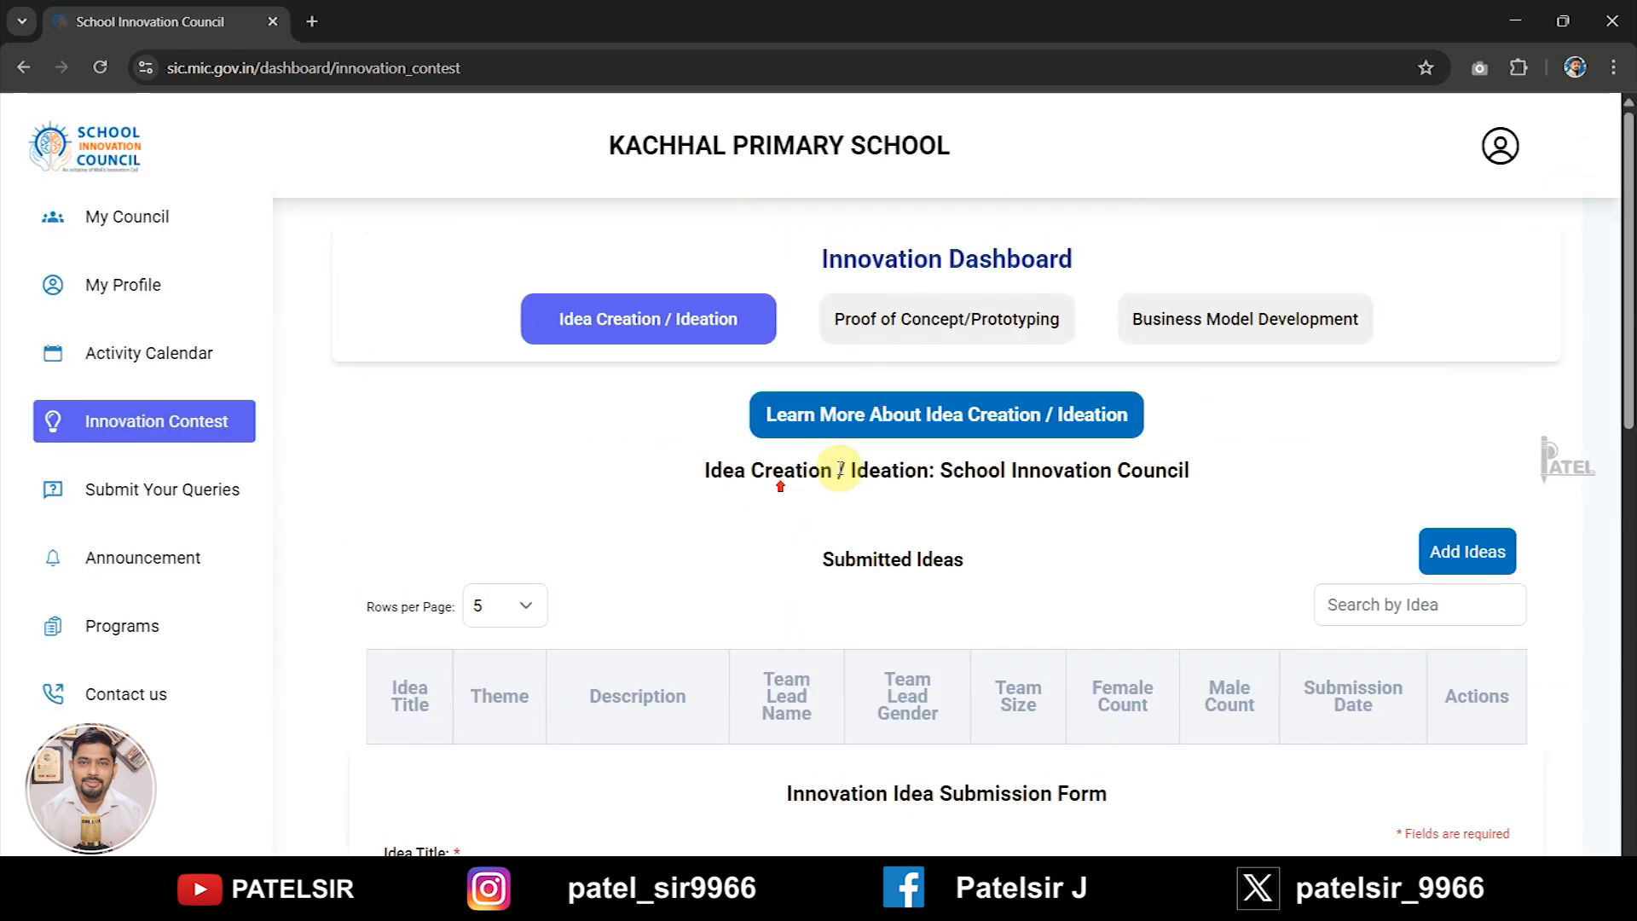
left_click(915, 321)
scroll(761, 696, "down", 1)
scroll(761, 696, "down", 3)
scroll(1370, 483, "up", 3)
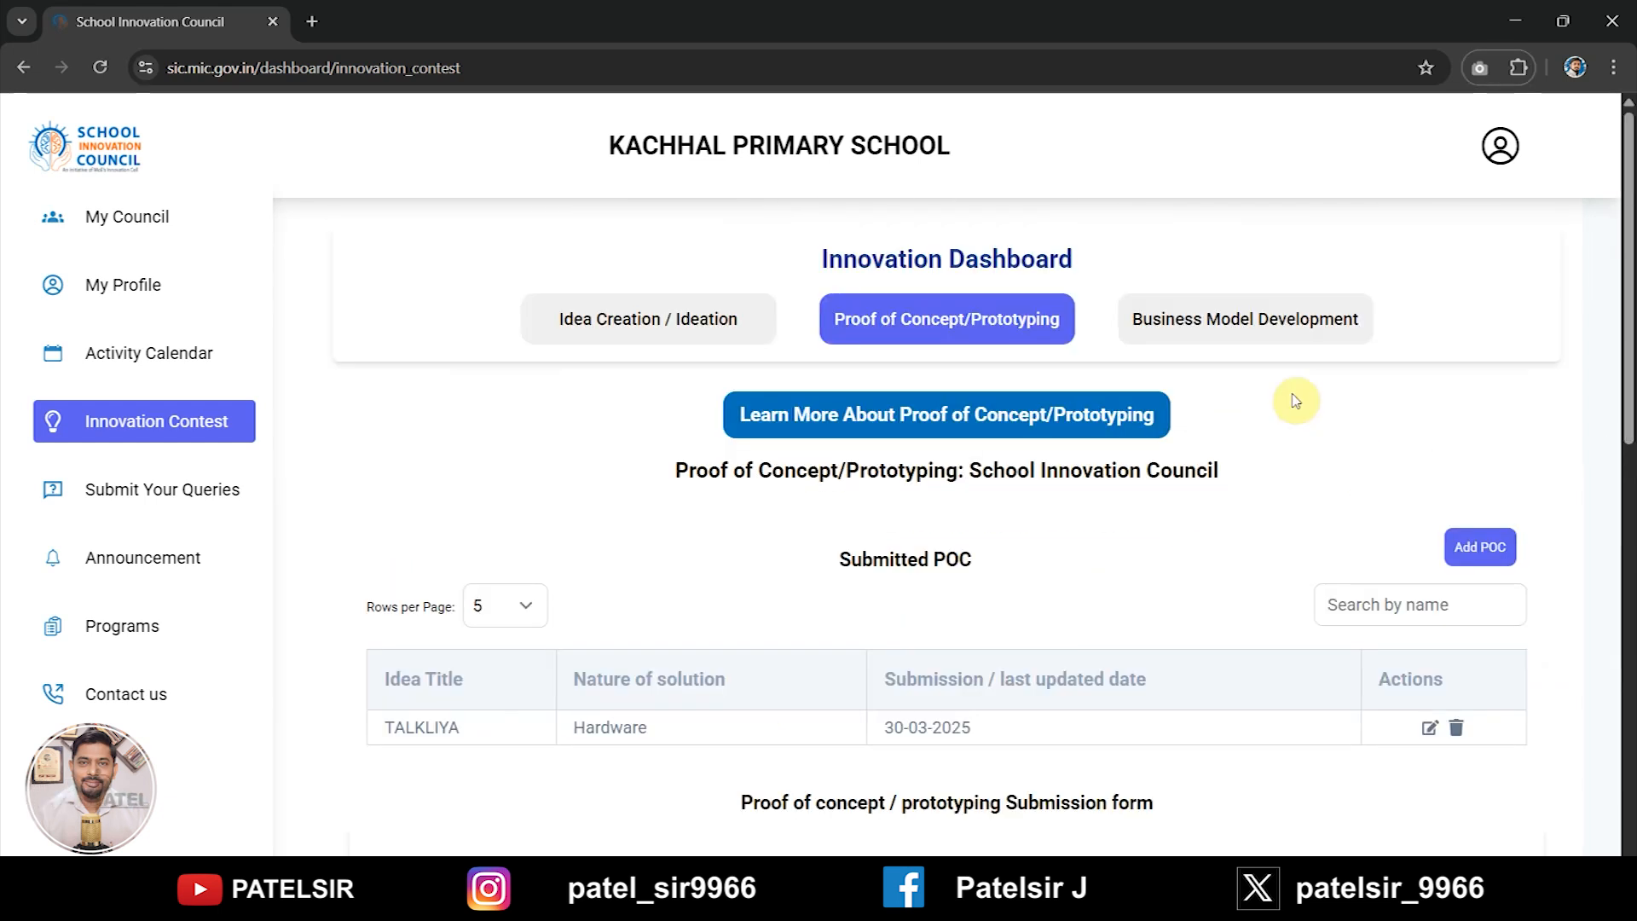
Step: Examine the Business Model Development submission form, including its idea choices, questions and upload requirements
left_click(1256, 346)
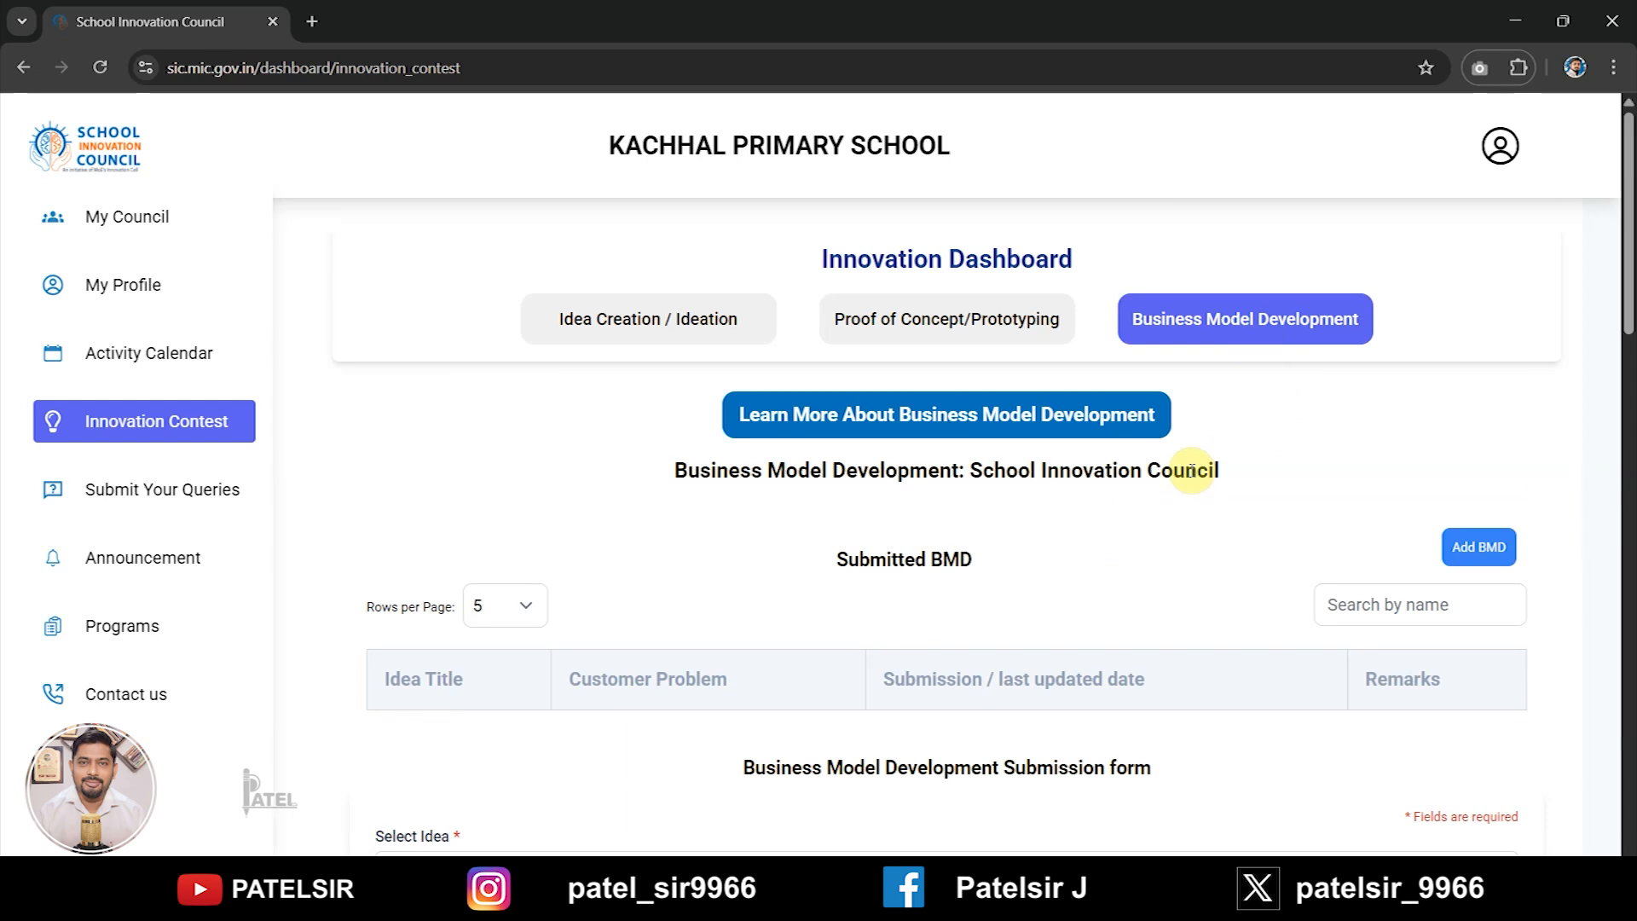
scroll(1191, 469, "down", 5)
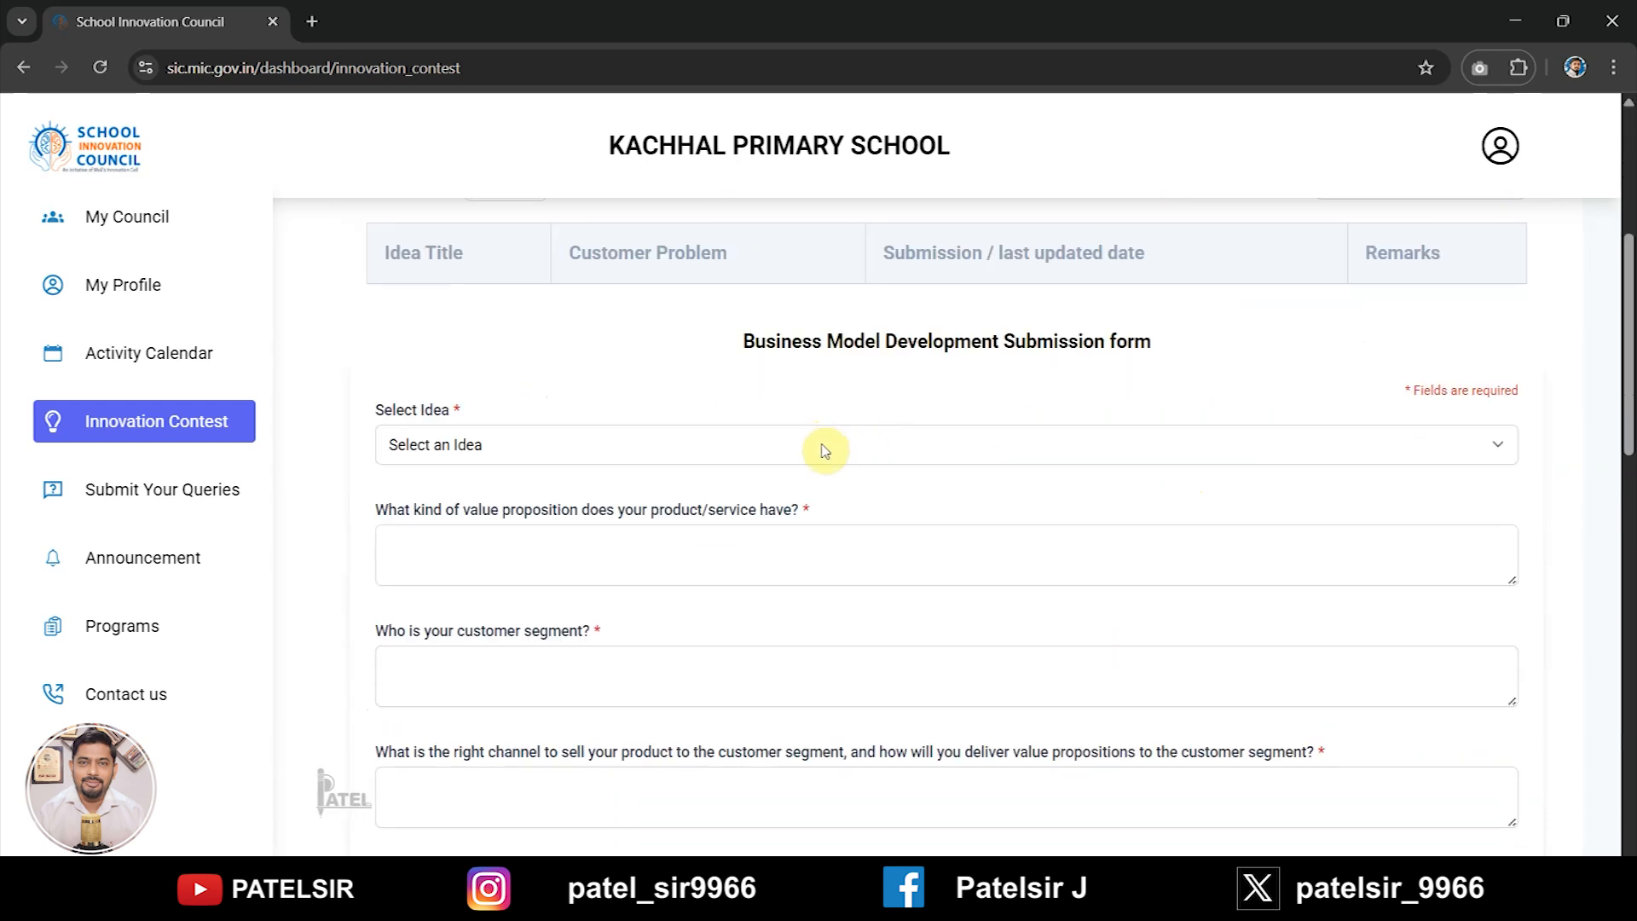
left_click(814, 447)
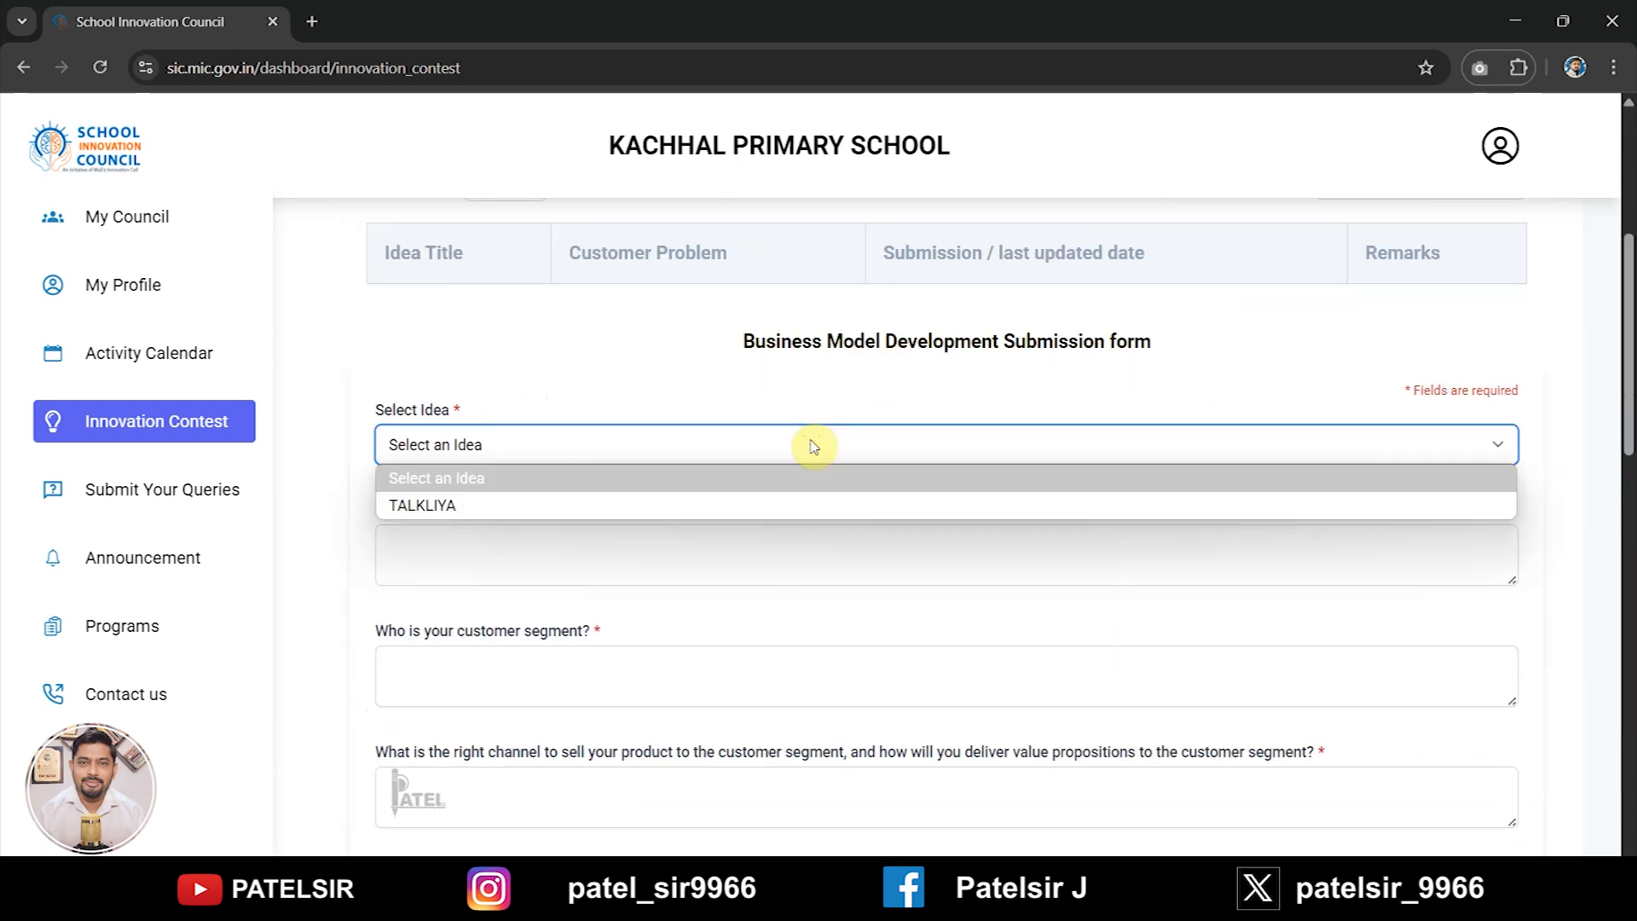
left_click(747, 381)
scroll(694, 449, "down", 1)
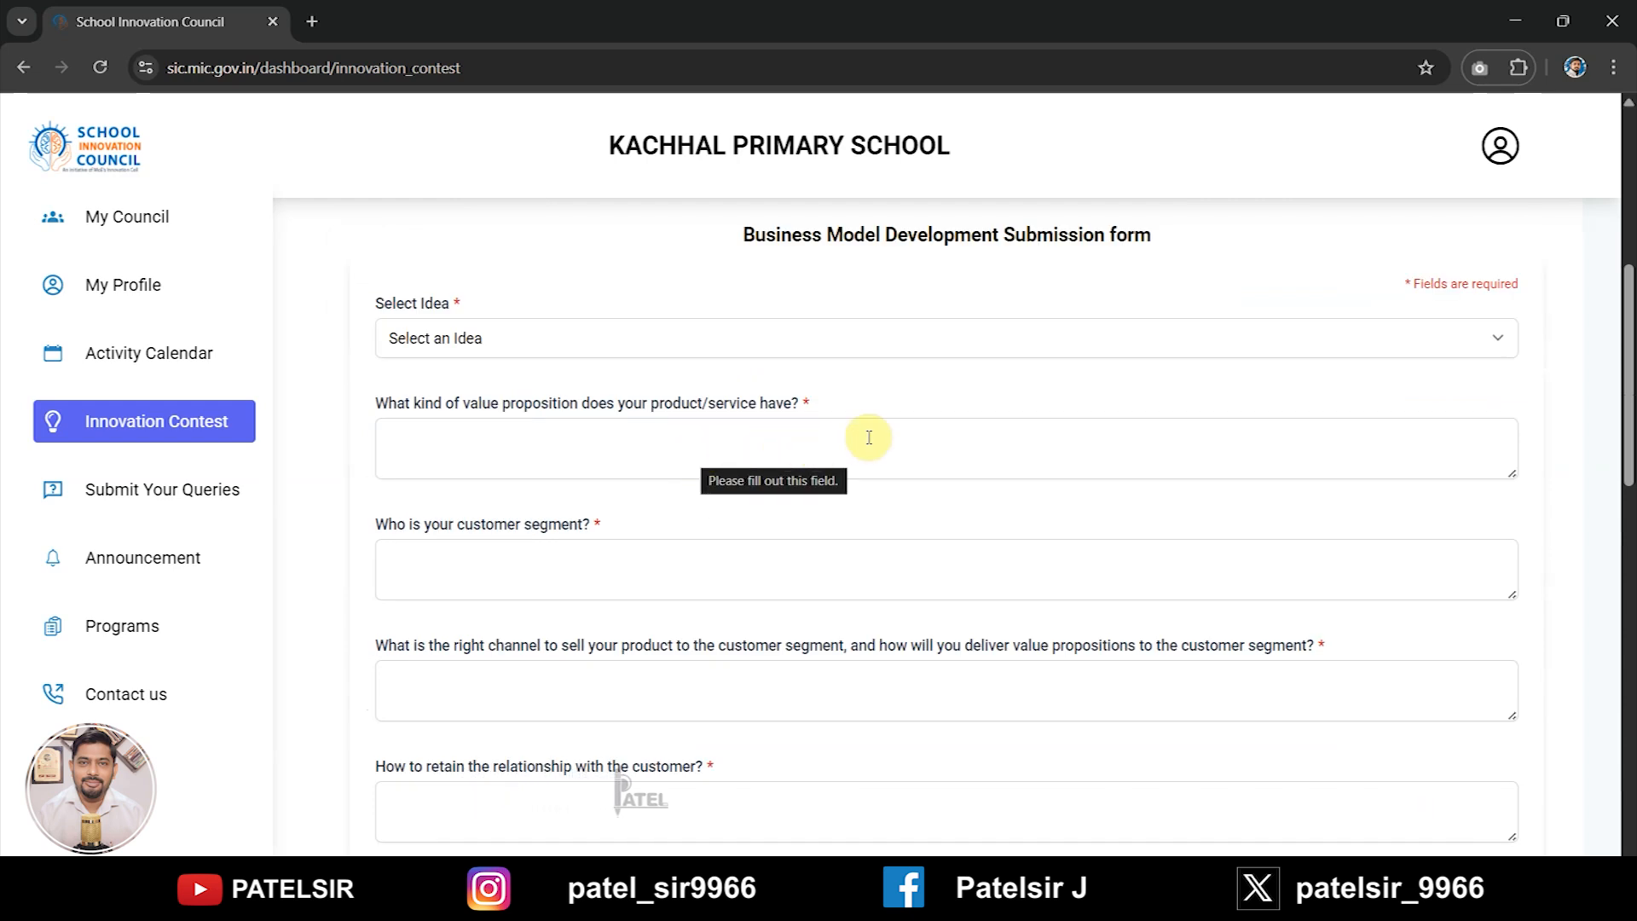
scroll(869, 437, "down", 12)
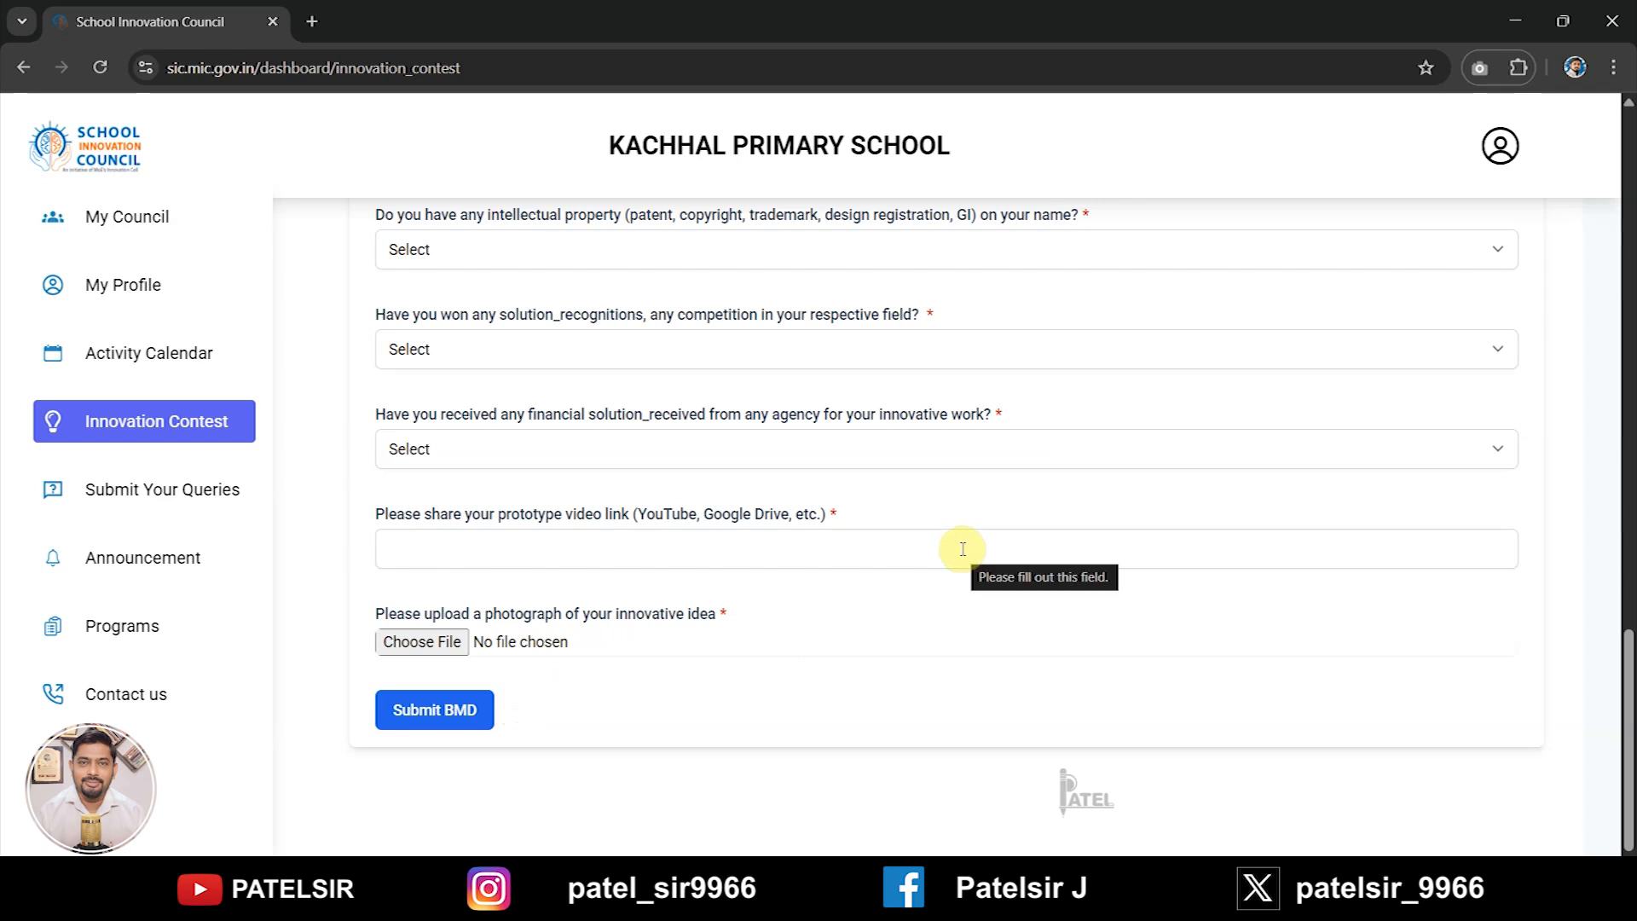
scroll(963, 549, "up", 20)
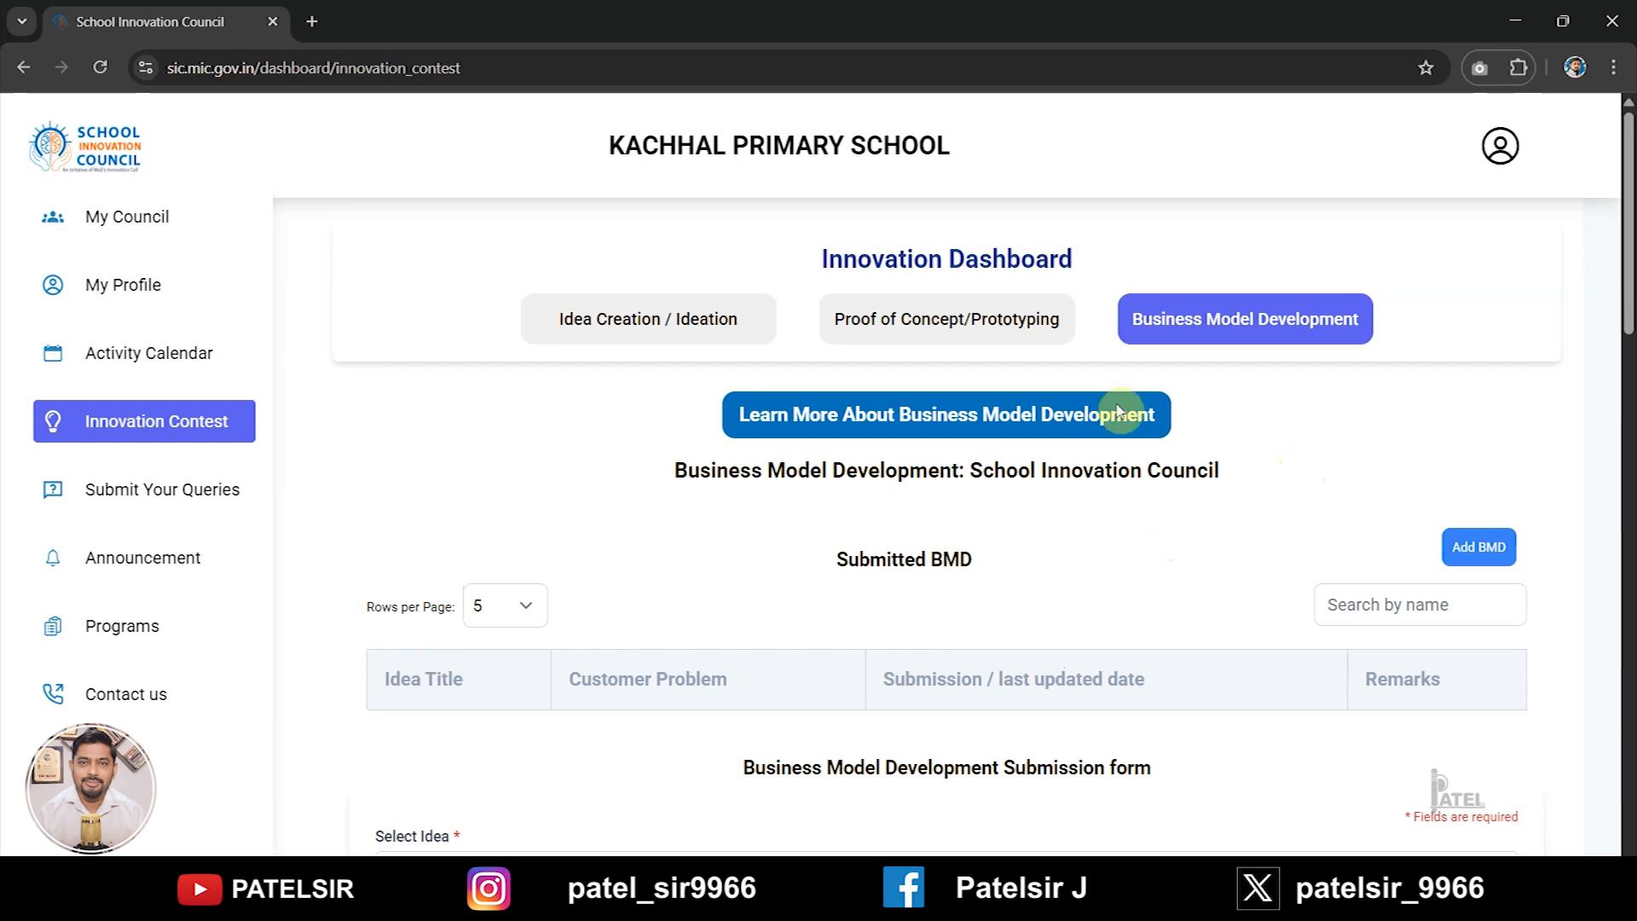
Step: Return to the Proof of Concept/Prototyping section and review the submitted TALKLIYA entry
left_click(933, 329)
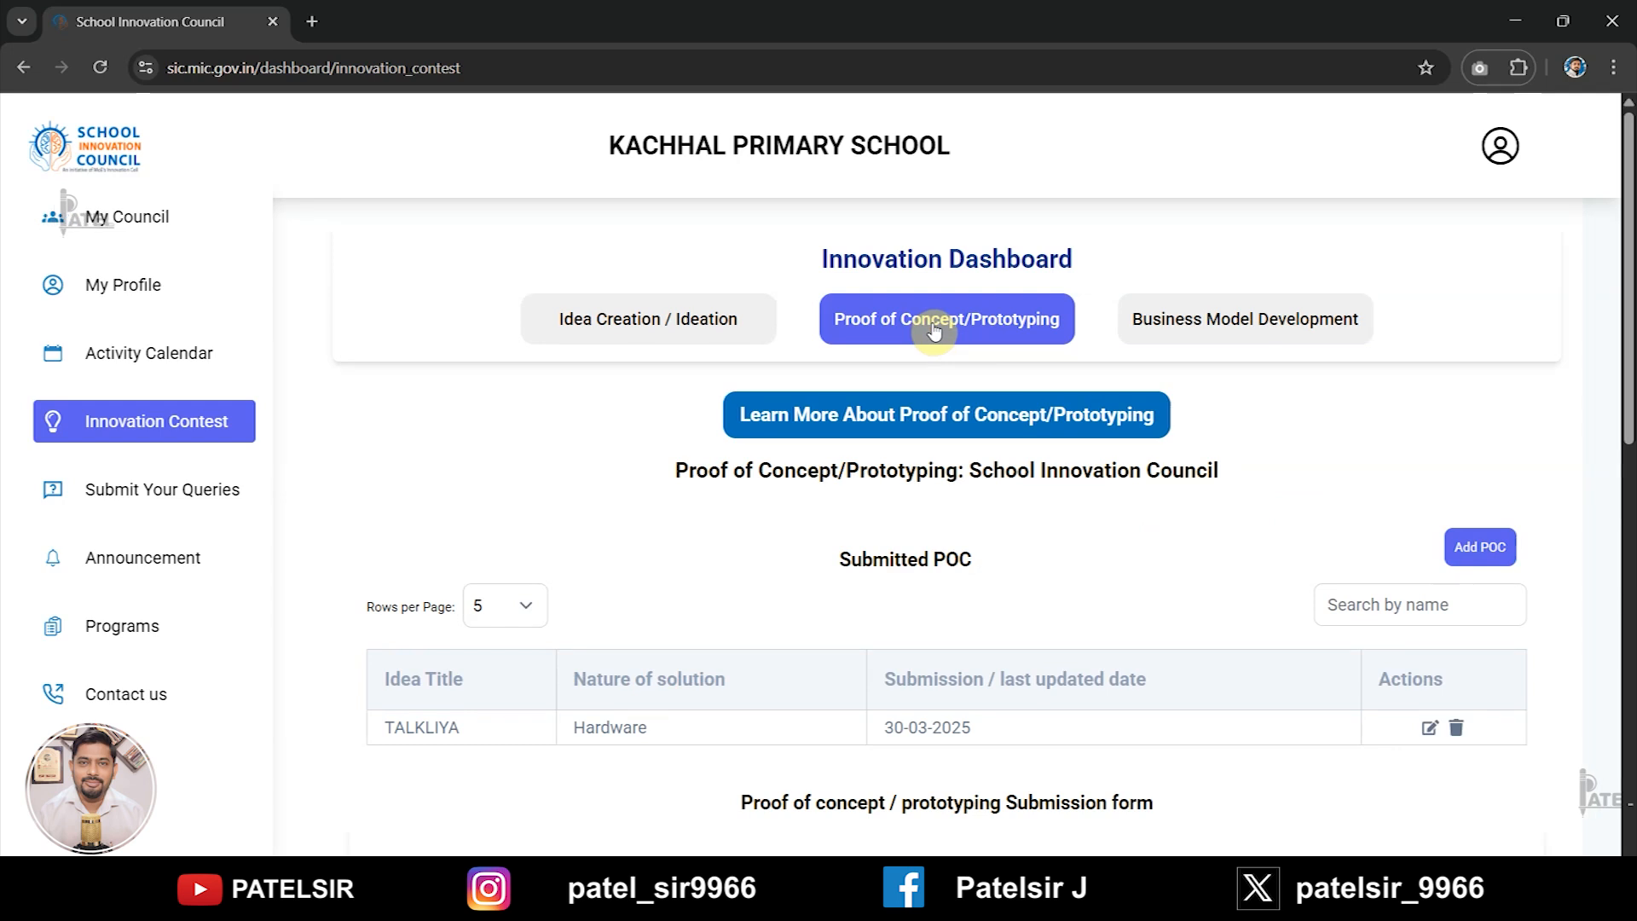
scroll(1029, 556, "down", 3)
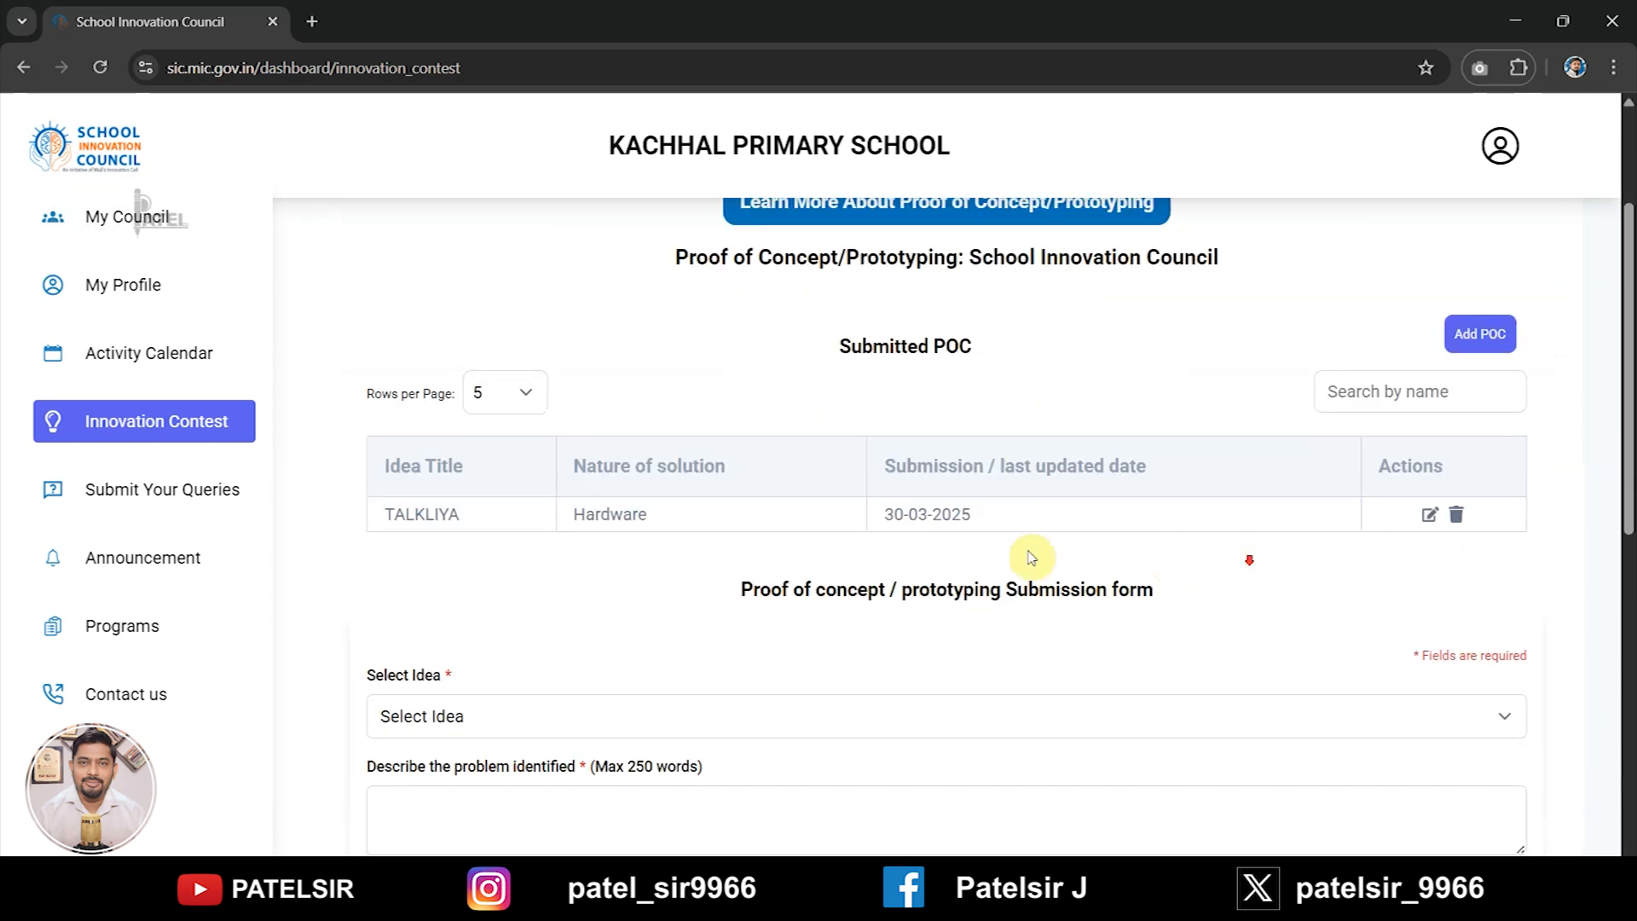